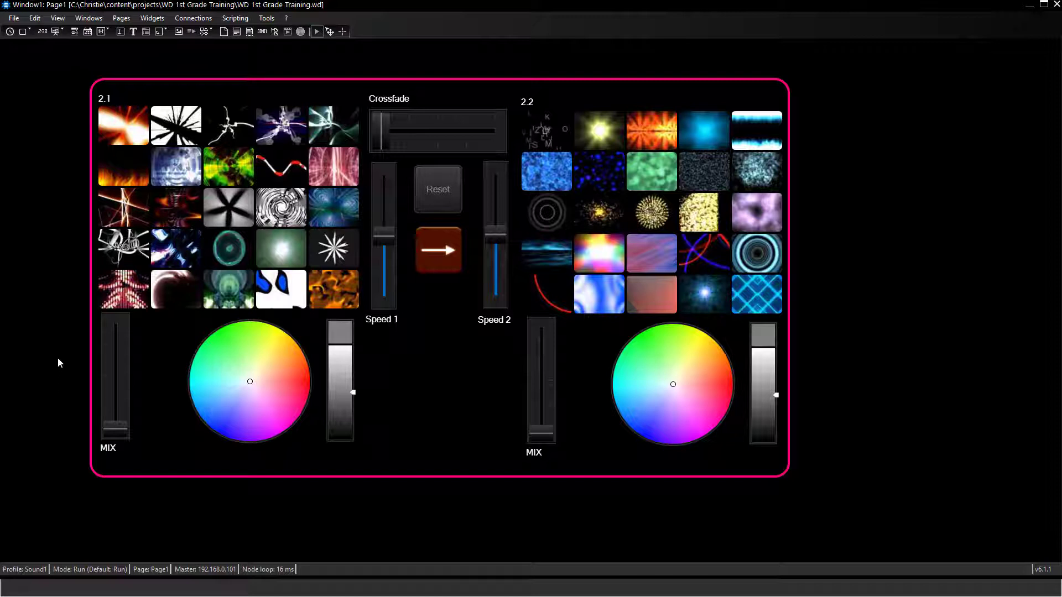
Step: Create the empty page Page2, glance at Page1, then return to Page2
{"action": "left_click", "coordinate": [122, 19]}
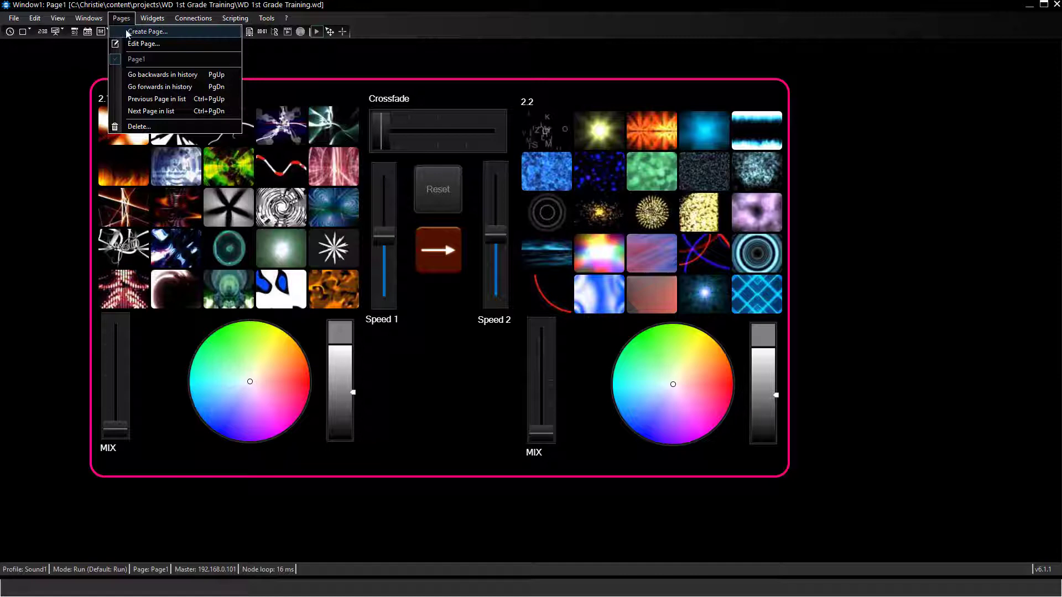
{"action": "left_click", "coordinate": [145, 32]}
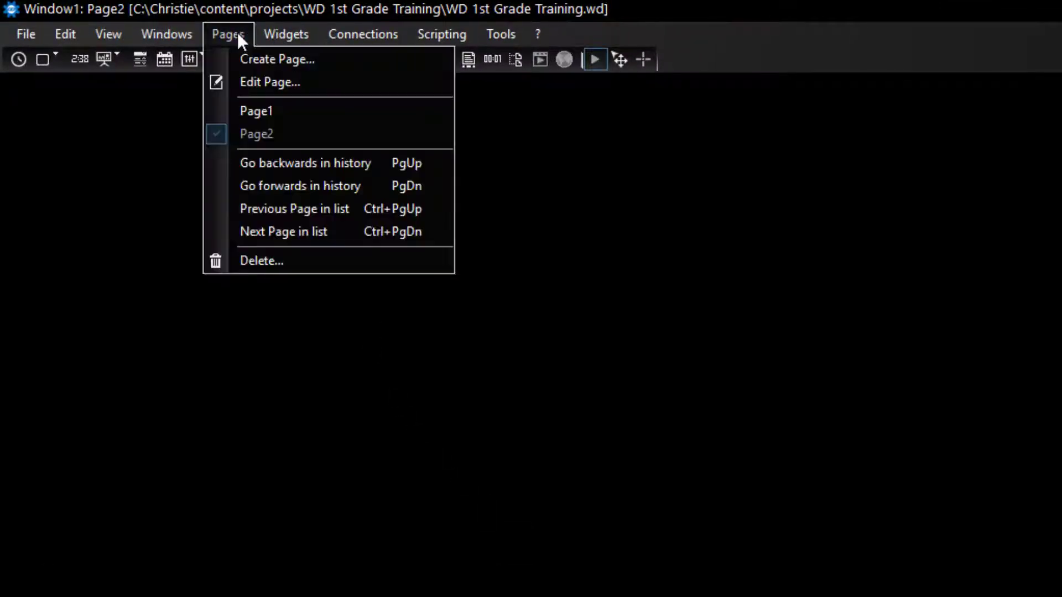
{"action": "left_click", "coordinate": [253, 110]}
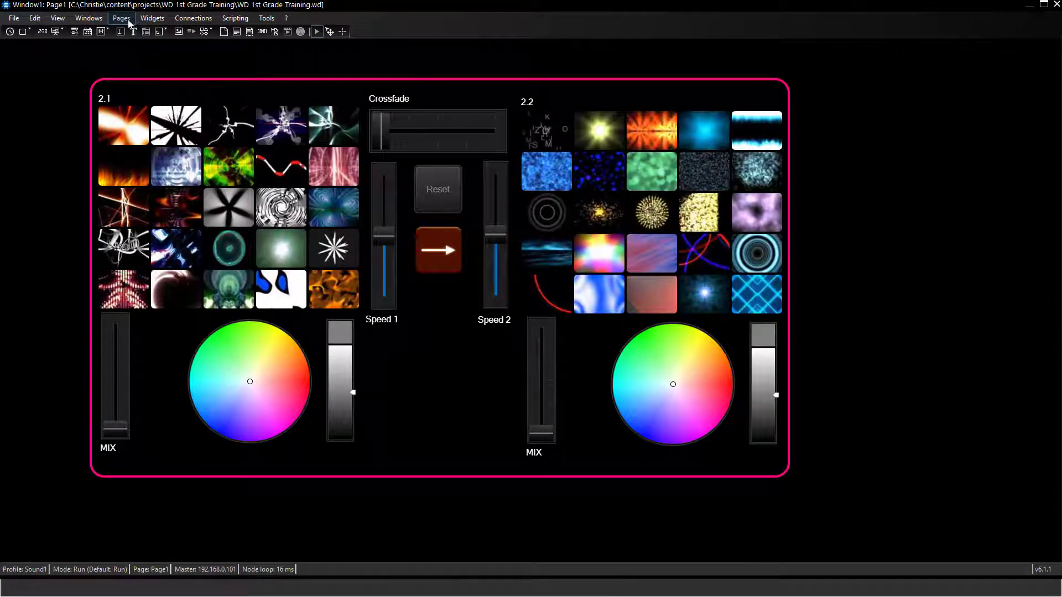
{"action": "left_click", "coordinate": [122, 19]}
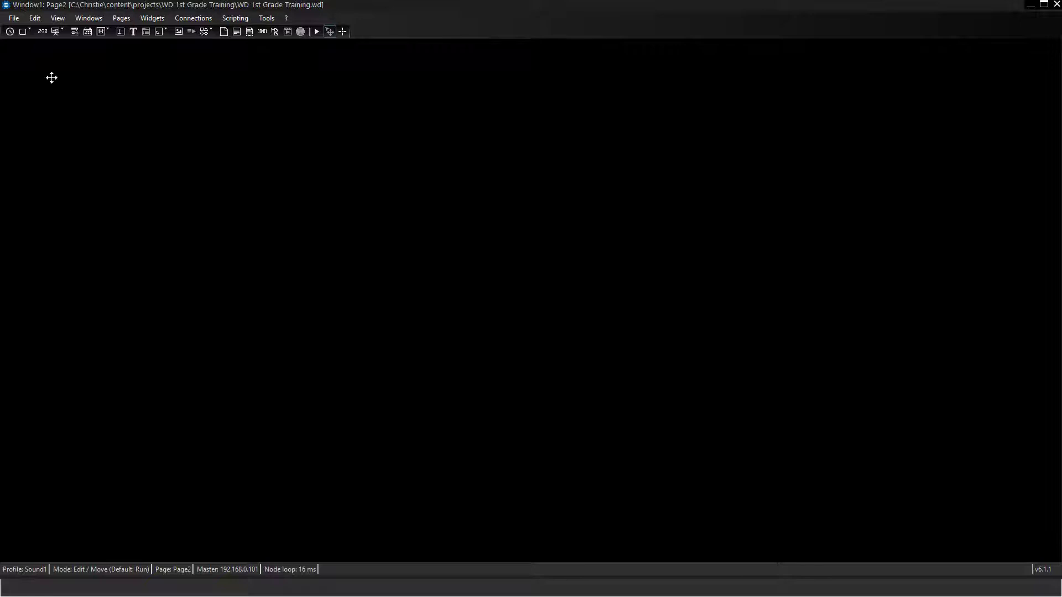
Step: Add 'Save WD' and 'Save PB' script buttons running WDSave and PbSaveProject
{"action": "left_click", "coordinate": [22, 31]}
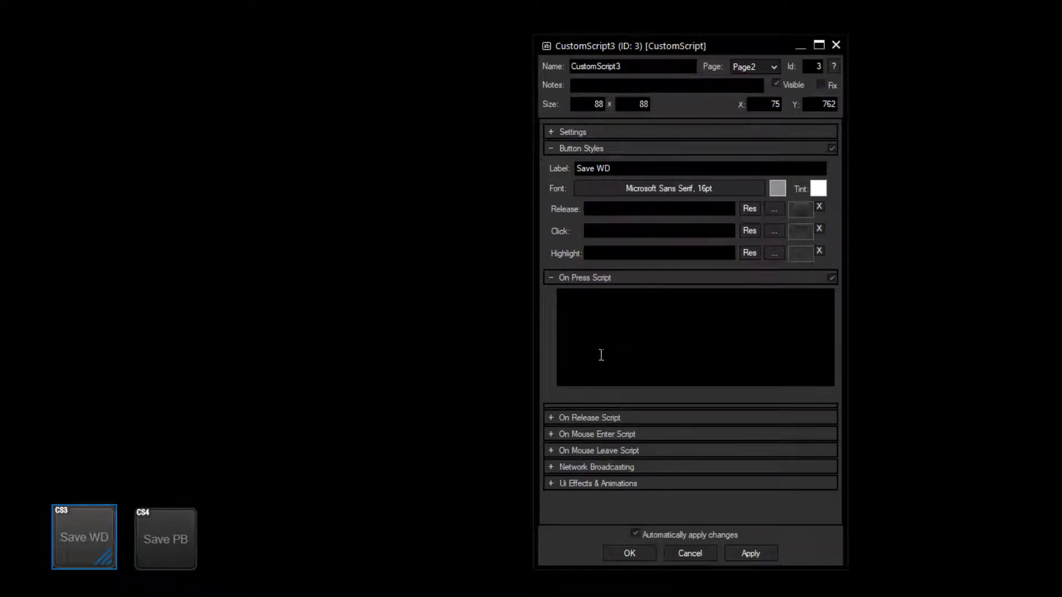
{"action": "left_click", "coordinate": [612, 333]}
{"action": "type", "text": "WDSave"}
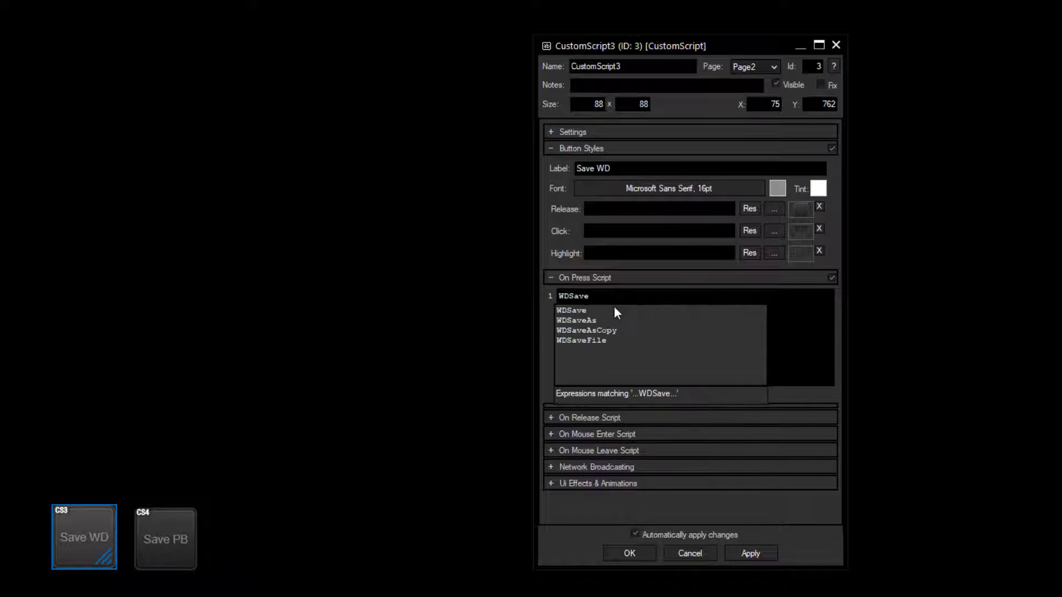
{"action": "double_click", "coordinate": [614, 313]}
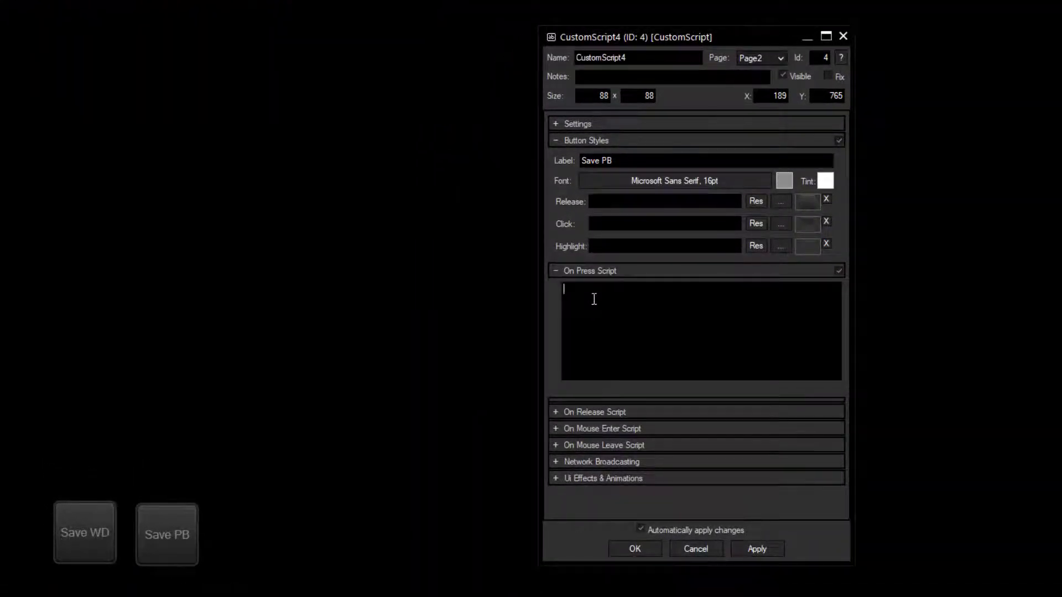
{"action": "type", "text": "PbSaveP"}
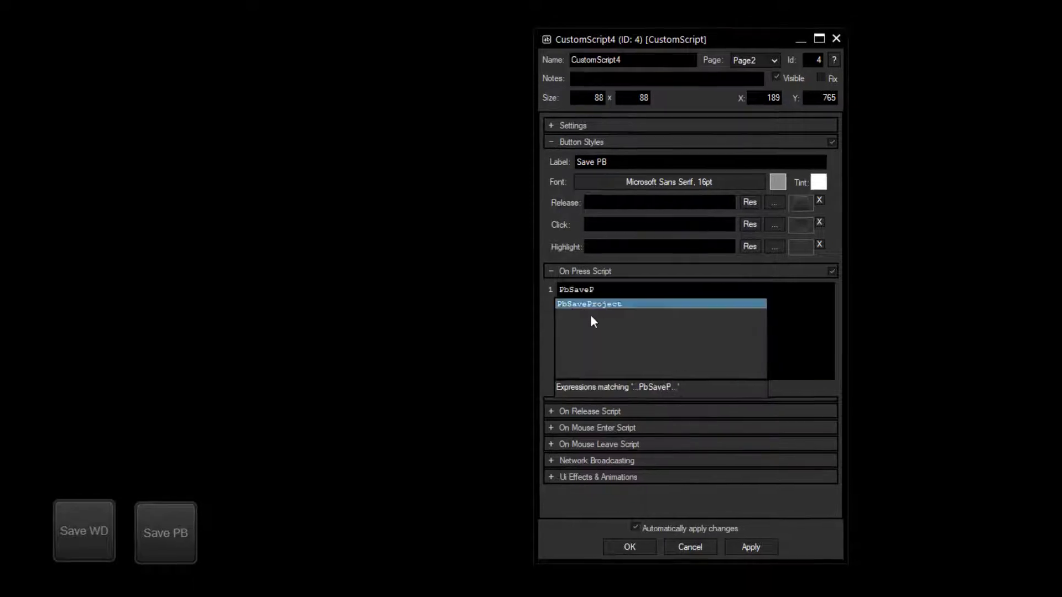
{"action": "key", "text": "Return"}
{"action": "left_click", "coordinate": [504, 494]}
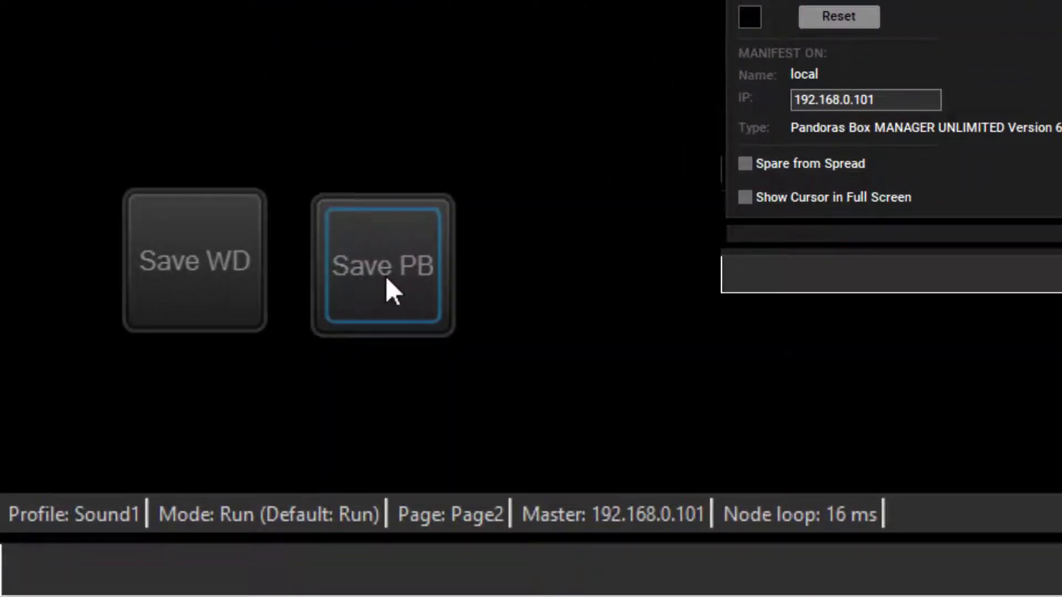
Step: Trigger the Pandoras Box save, then give the digital clock orange digits with magenta glow
{"action": "left_click", "coordinate": [386, 276]}
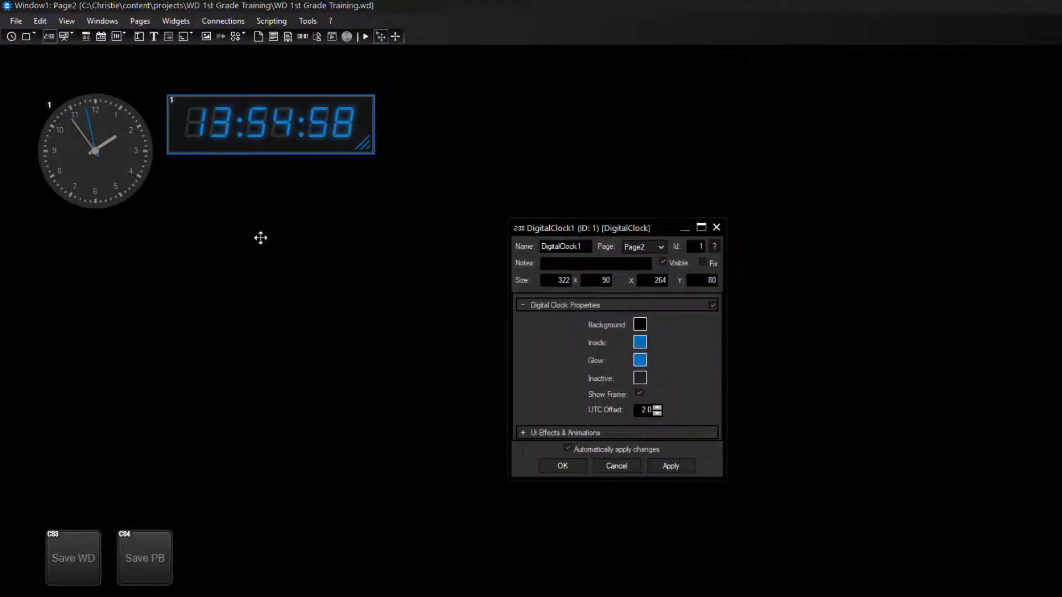
{"action": "left_click", "coordinate": [640, 343]}
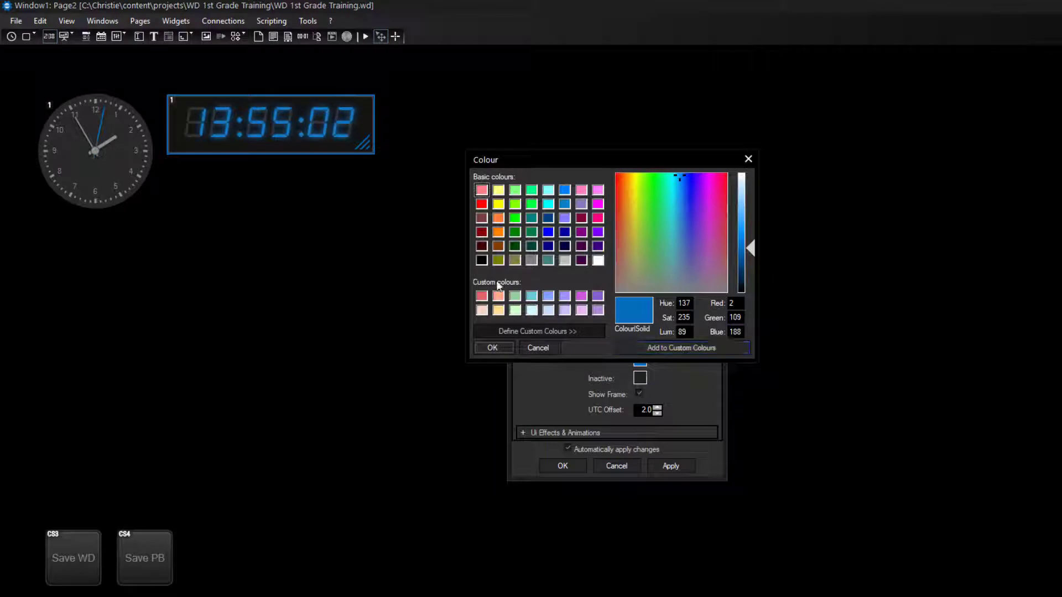
{"action": "left_click", "coordinate": [496, 232]}
{"action": "left_click", "coordinate": [492, 348]}
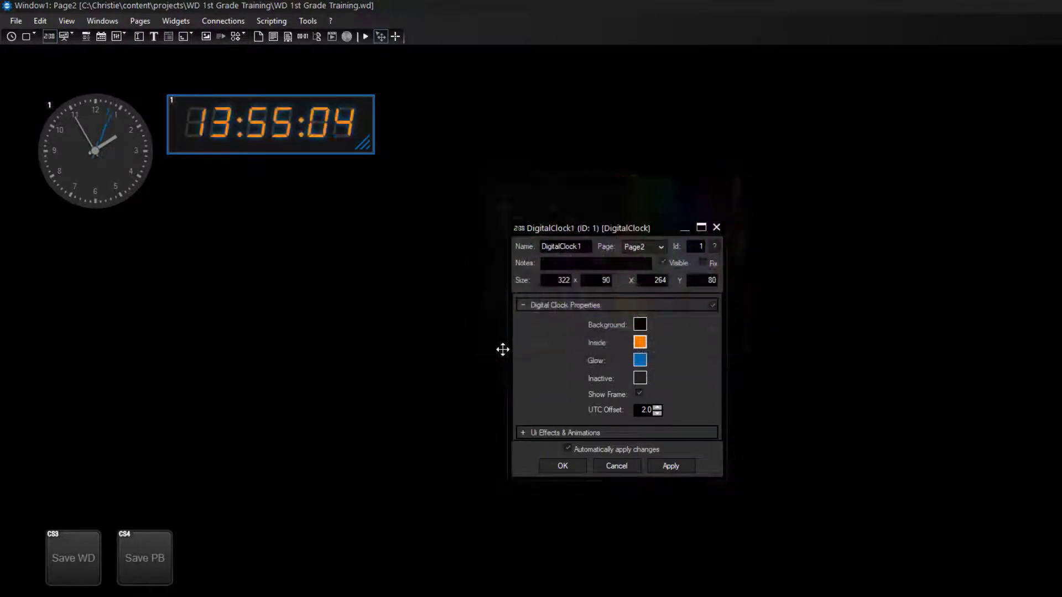
{"action": "left_click", "coordinate": [641, 361]}
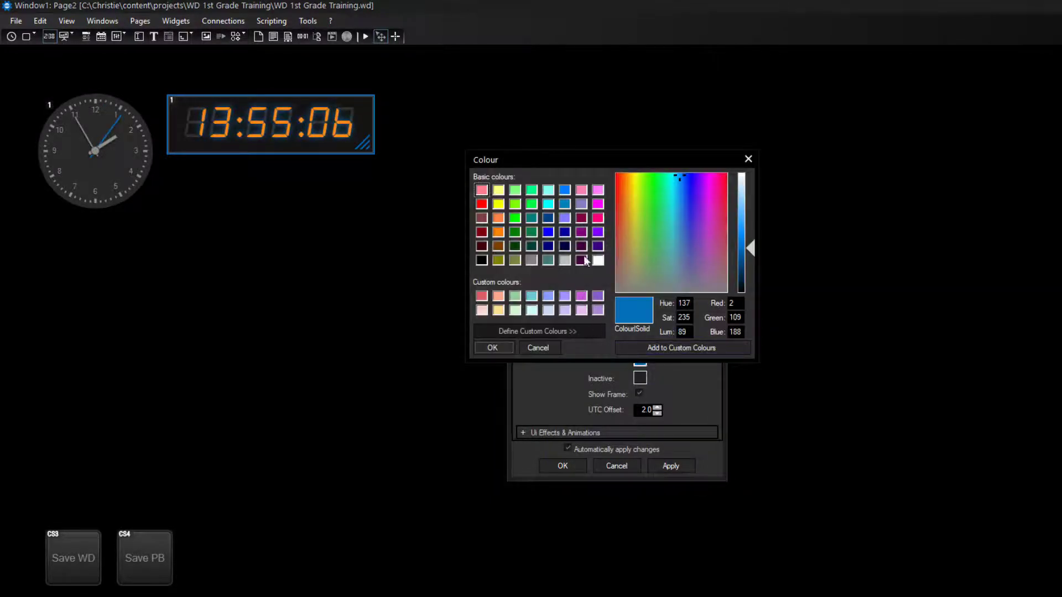
{"action": "left_click", "coordinate": [594, 218]}
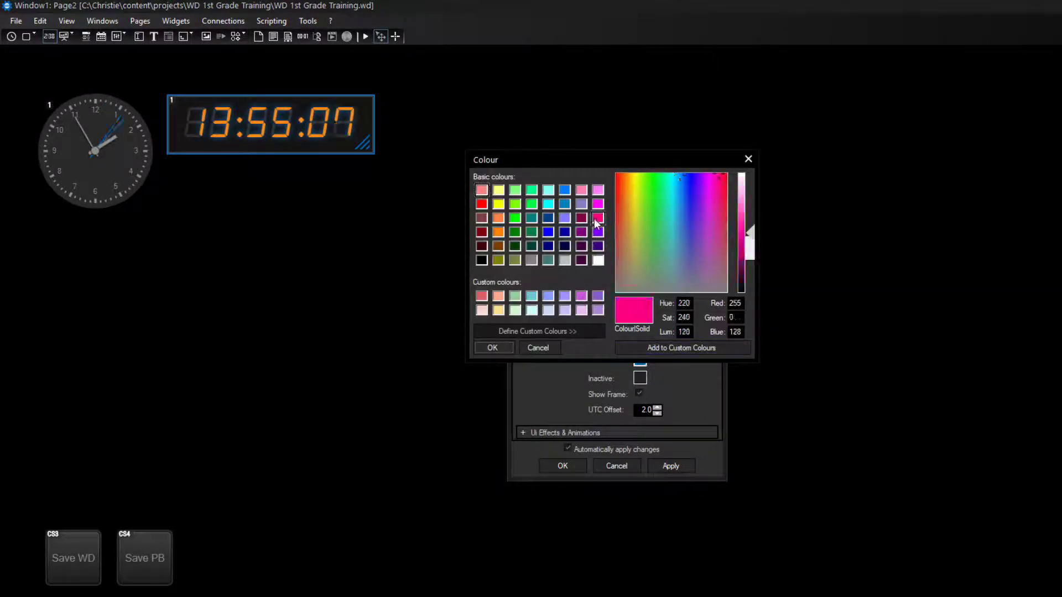
{"action": "left_click", "coordinate": [491, 348]}
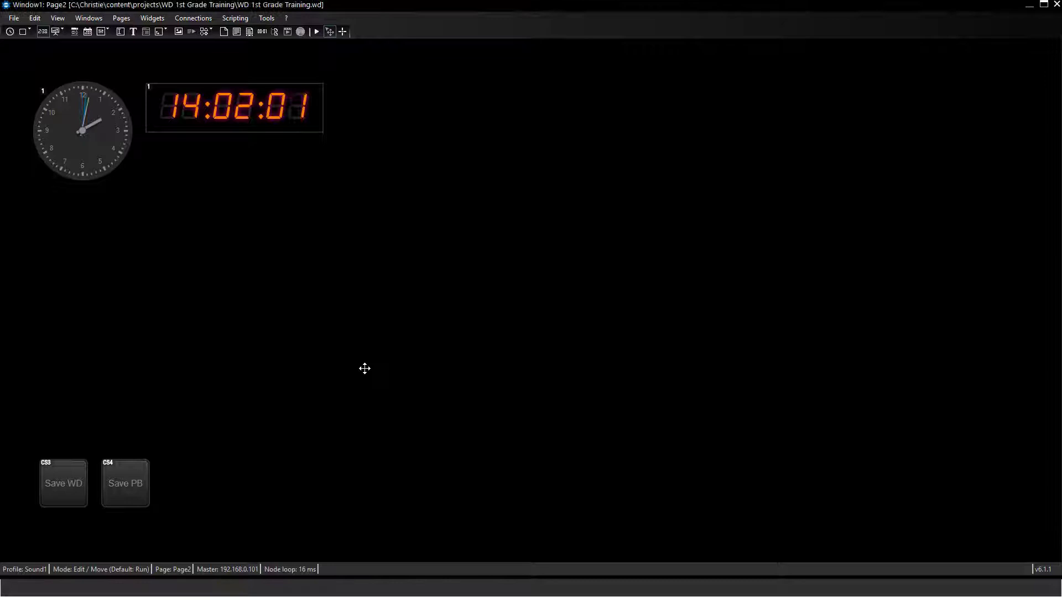
Step: Add a 'Page 1' CustomScript button running WDPageGoto("Page1")
{"action": "right_click", "coordinate": [365, 369]}
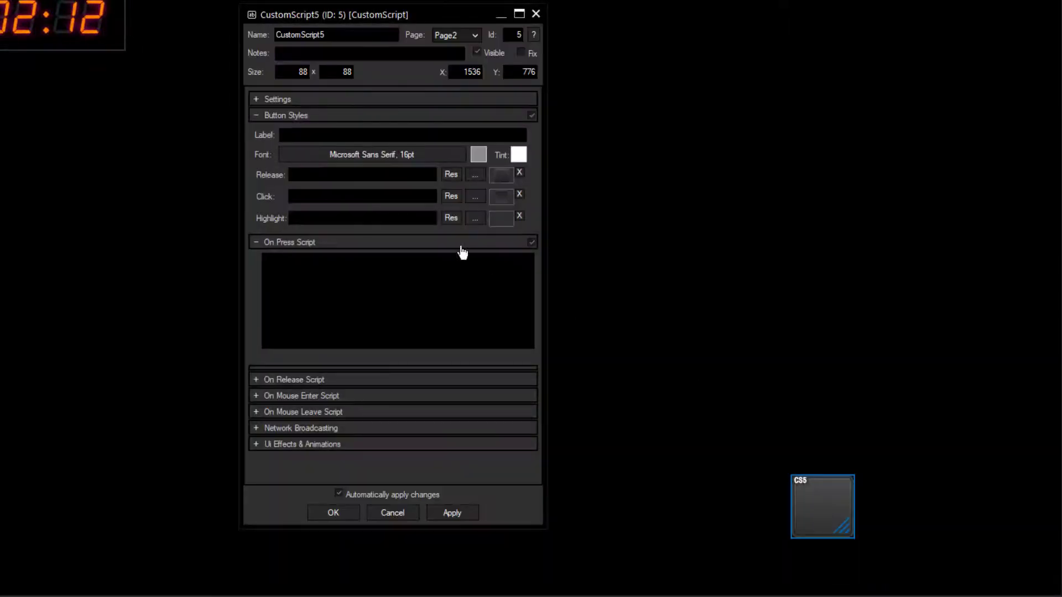
{"action": "left_click", "coordinate": [356, 135]}
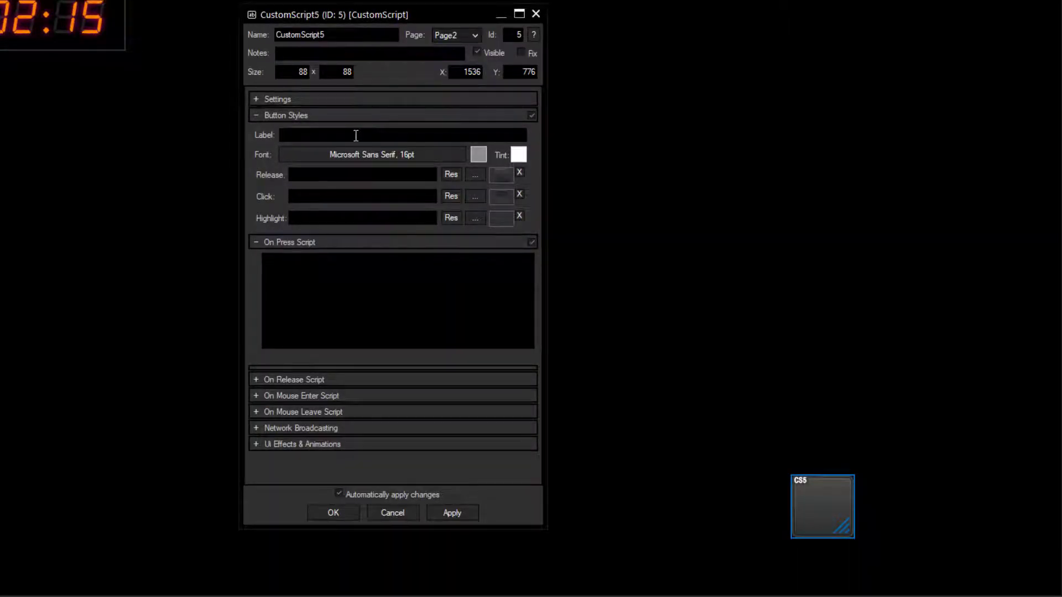
{"action": "type", "text": "Page"}
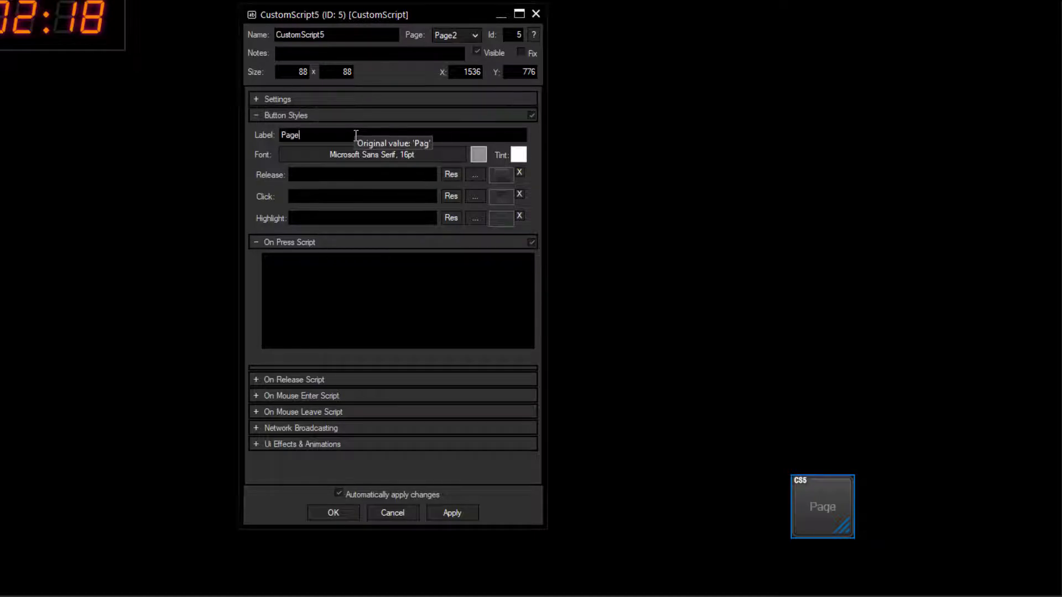
{"action": "type", "text": " 1"}
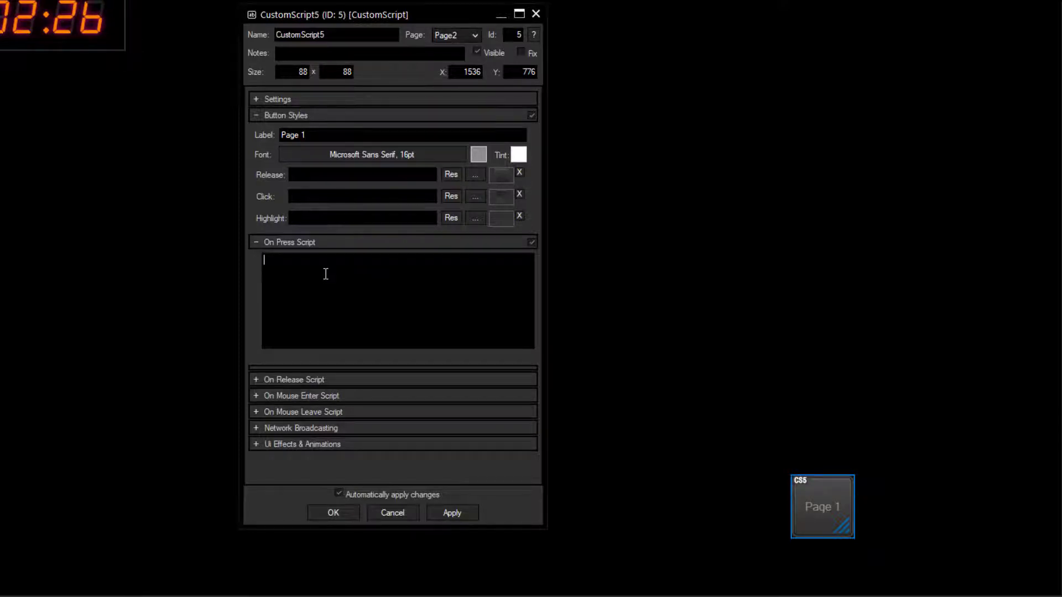
{"action": "type", "text": "WDPa"}
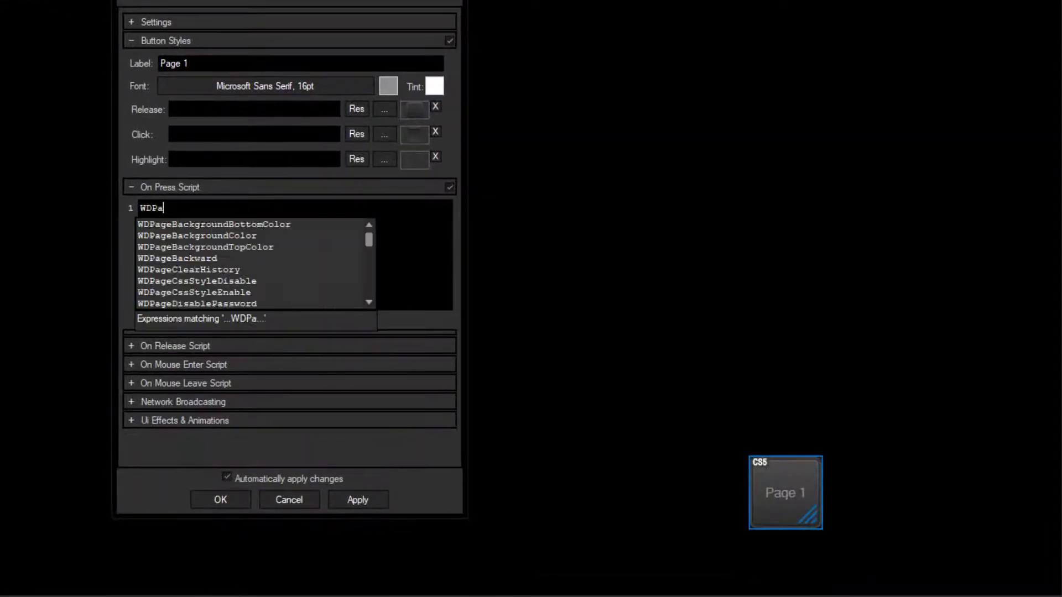
{"action": "type", "text": "geGoto"}
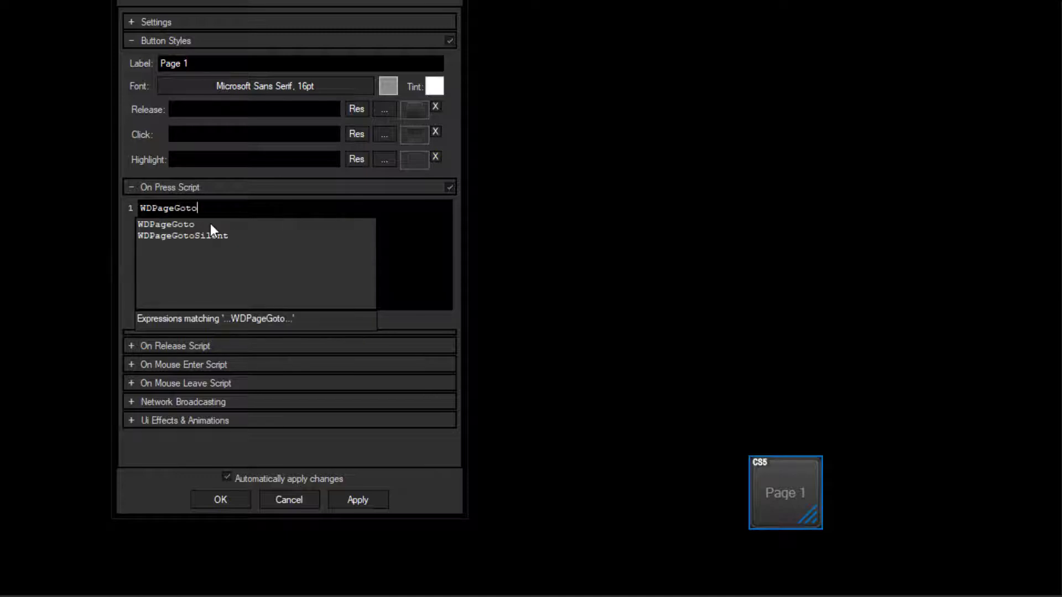
{"action": "type", "text": "("}
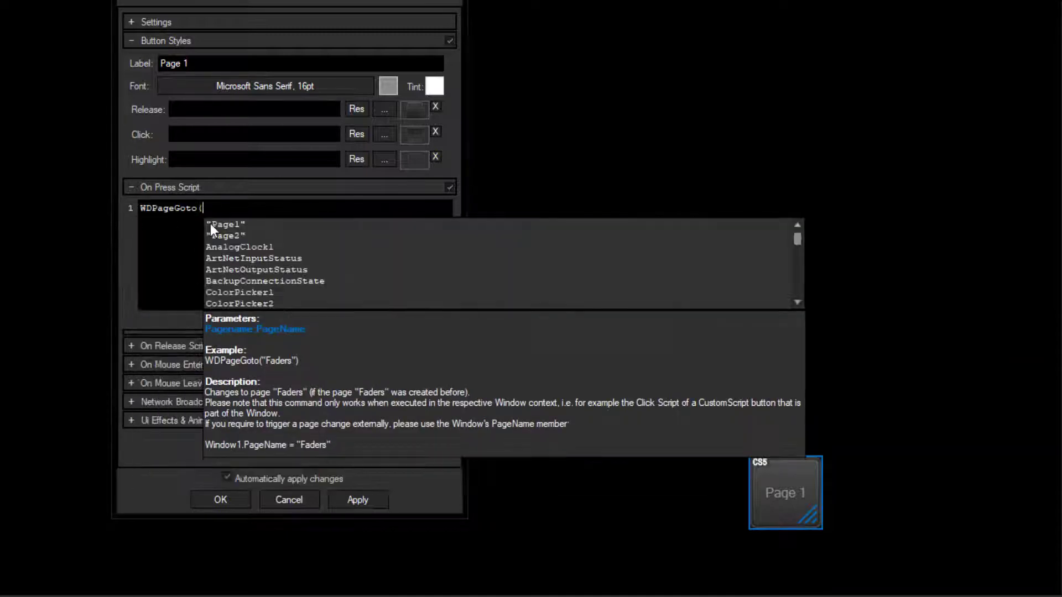
{"action": "type", "text": "1"}
{"action": "double_click", "coordinate": [211, 224]}
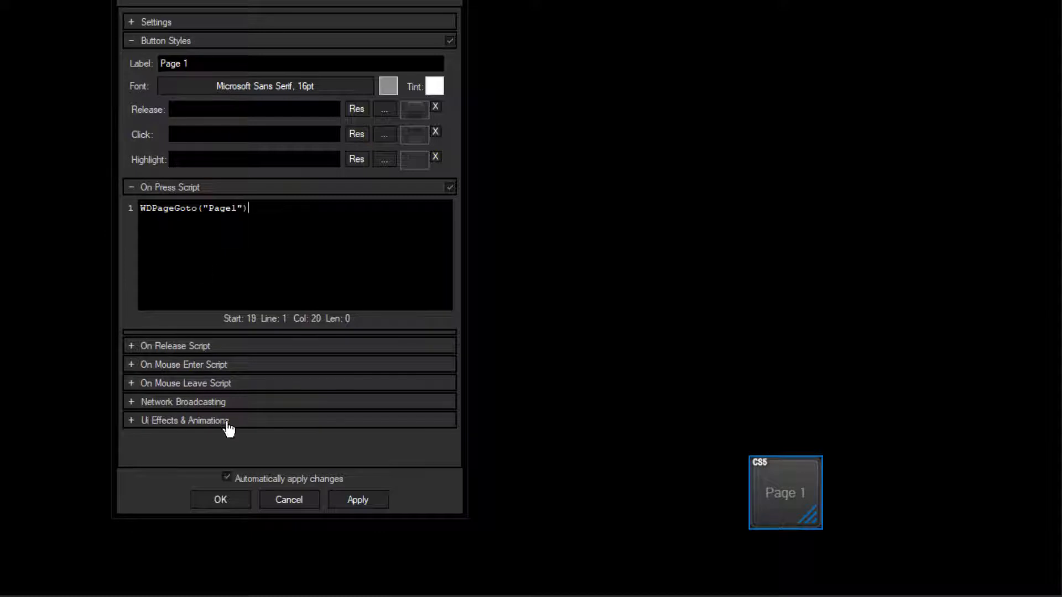
{"action": "left_click", "coordinate": [358, 499]}
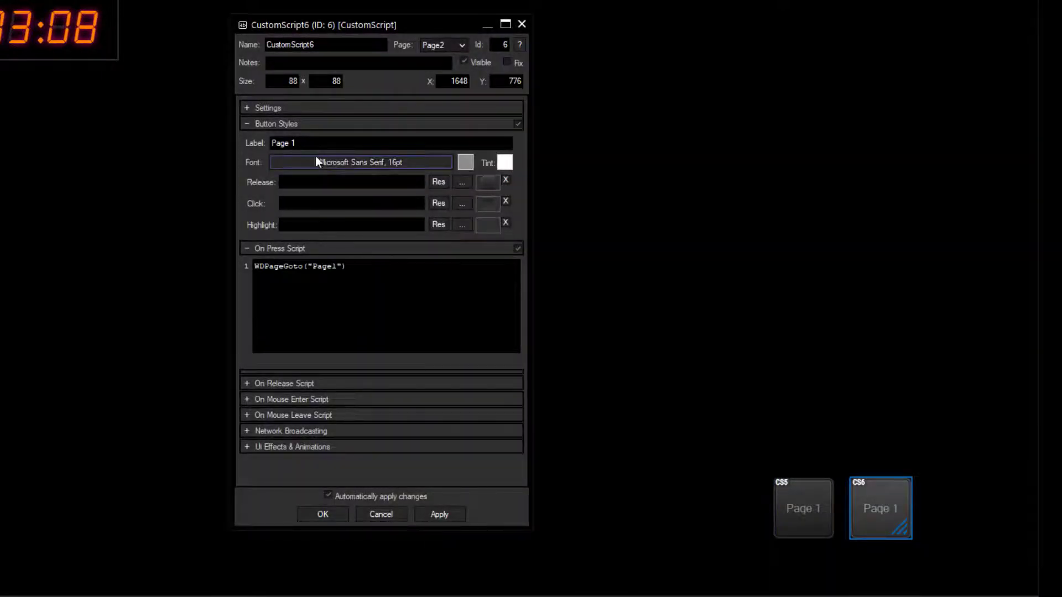
Step: Change the copied button to 'Page 2' running WDPageGoto("Page2")
{"action": "left_click", "coordinate": [322, 142]}
{"action": "key", "text": "BackSpace"}
{"action": "type", "text": "2"}
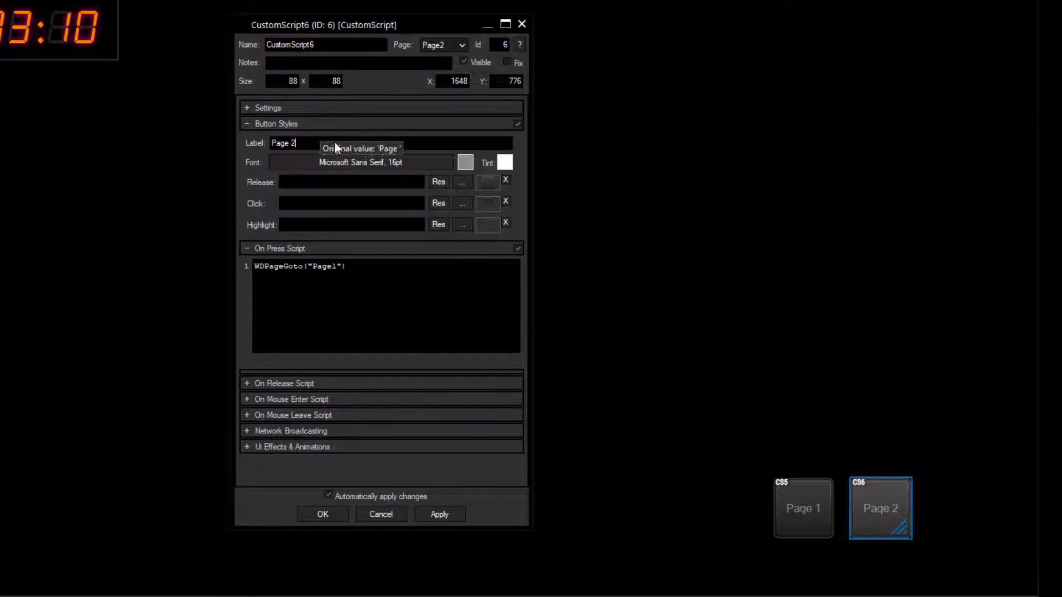
{"action": "left_click", "coordinate": [336, 267]}
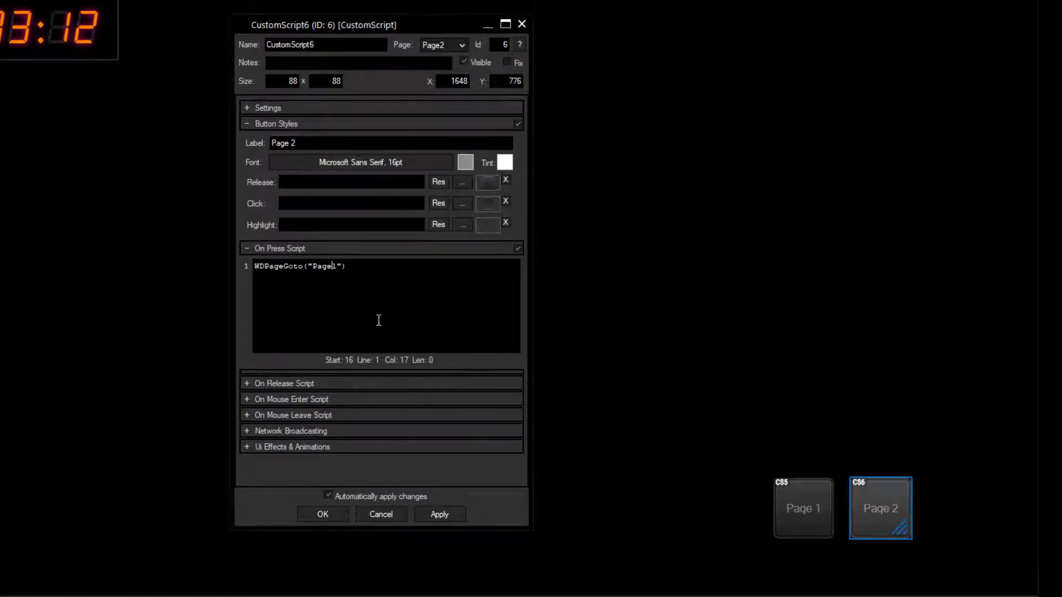
{"action": "key", "text": "Delete"}
{"action": "type", "text": "2"}
{"action": "left_click", "coordinate": [439, 515]}
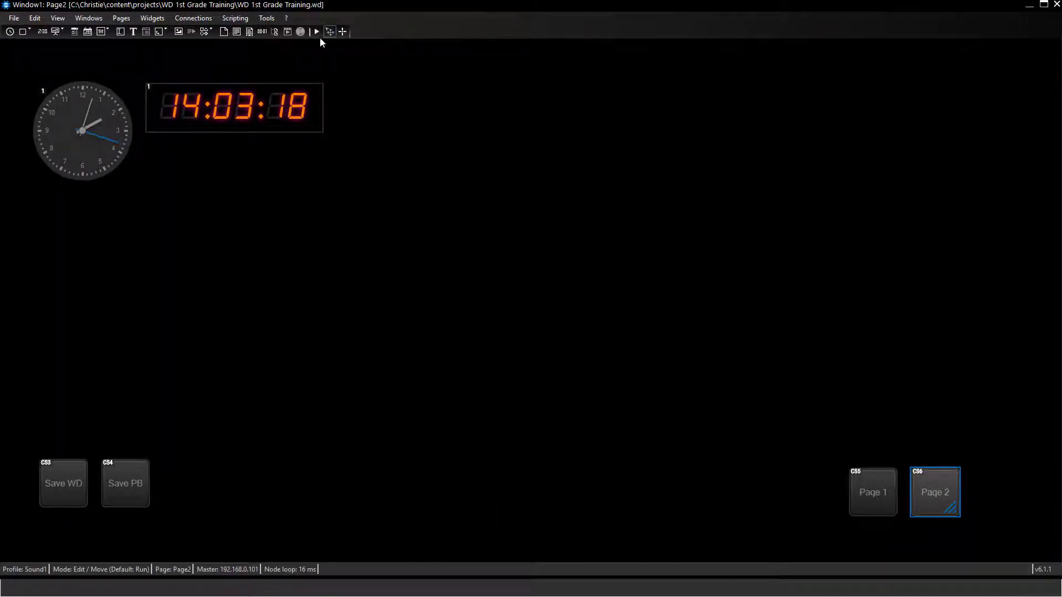
Step: In run mode, test the Page 1 button, then return to Page2 via the Pages menu
{"action": "left_click", "coordinate": [316, 31]}
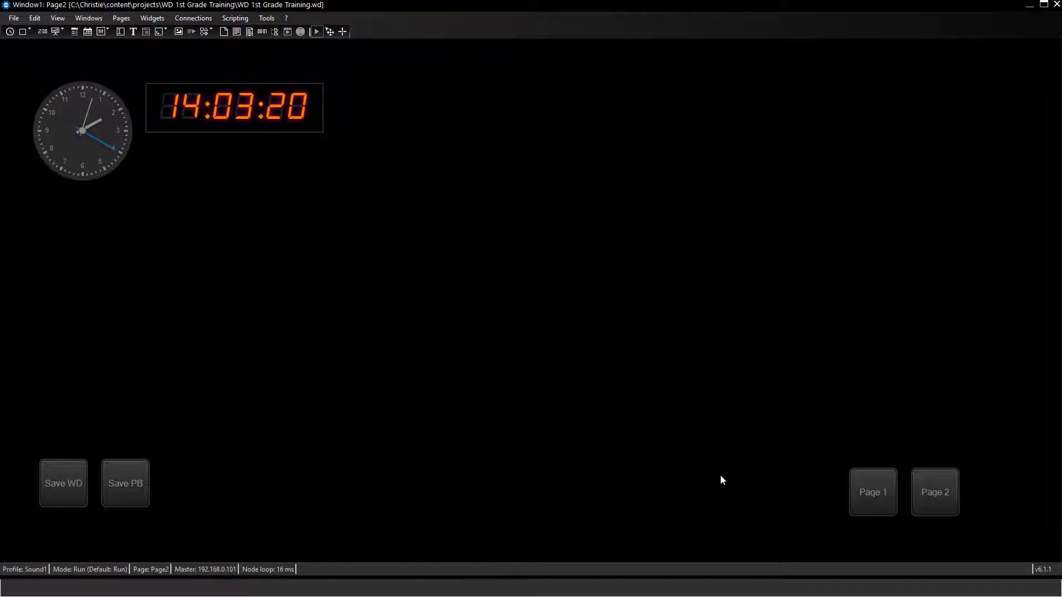
{"action": "left_click", "coordinate": [864, 493]}
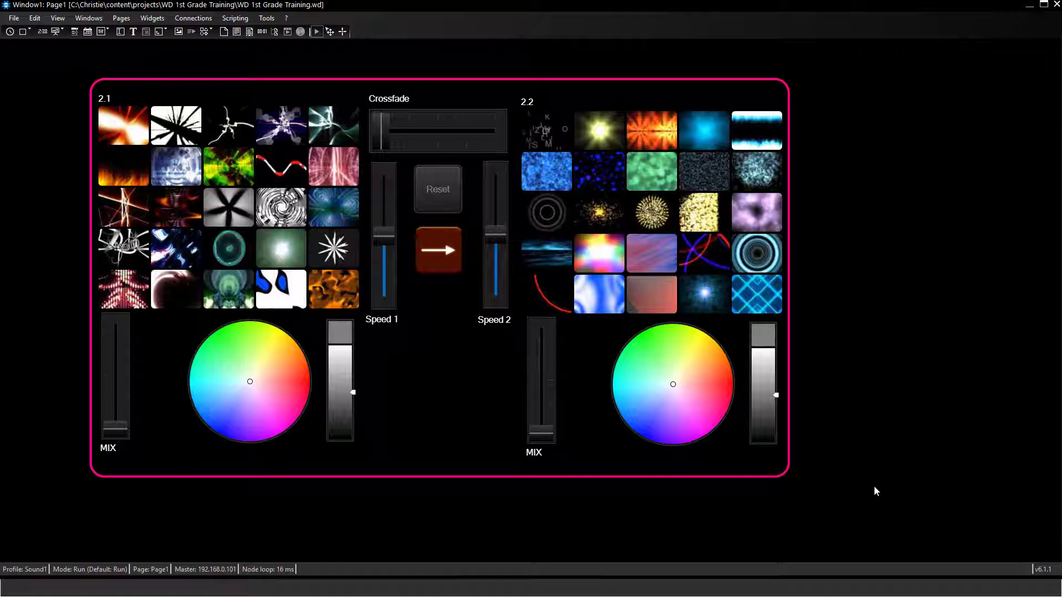
{"action": "left_click", "coordinate": [121, 19]}
{"action": "left_click", "coordinate": [147, 73]}
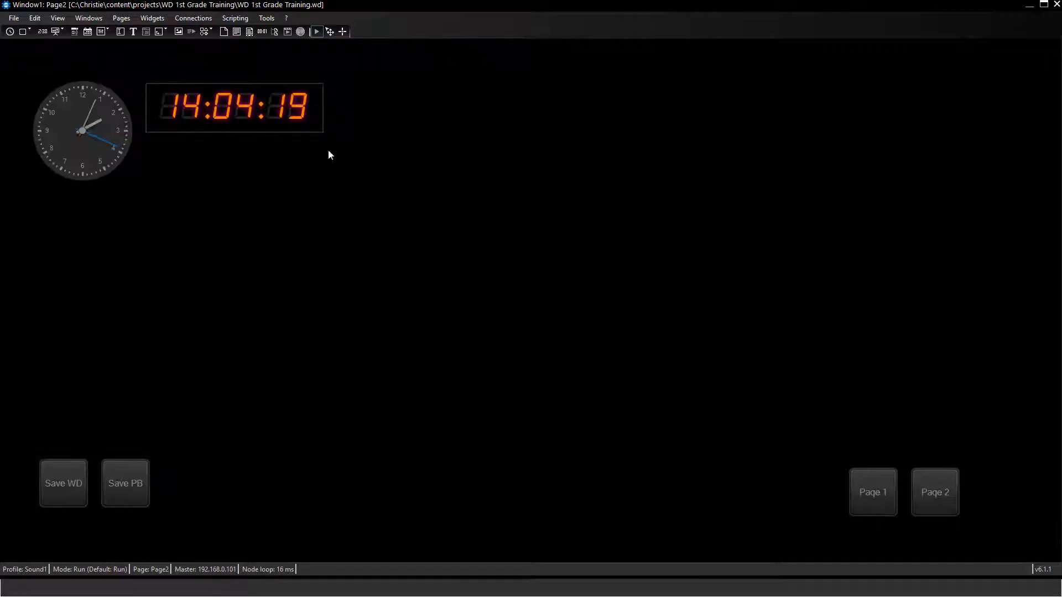
Step: Tick Fix on the Page 1 and Page 2 buttons so they appear on every page
{"action": "right_click", "coordinate": [871, 498]}
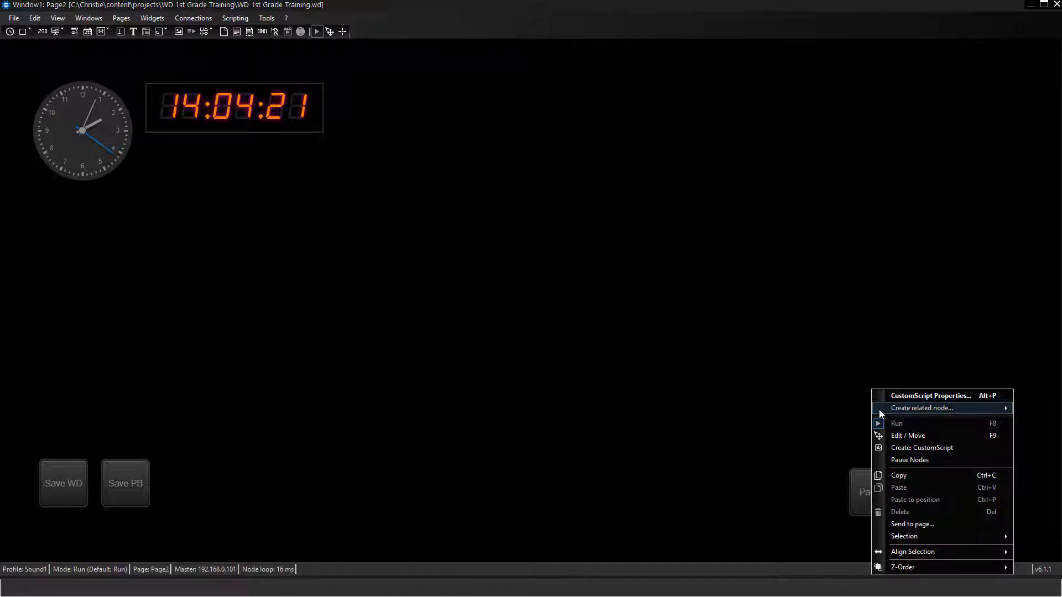
{"action": "left_click", "coordinate": [913, 400]}
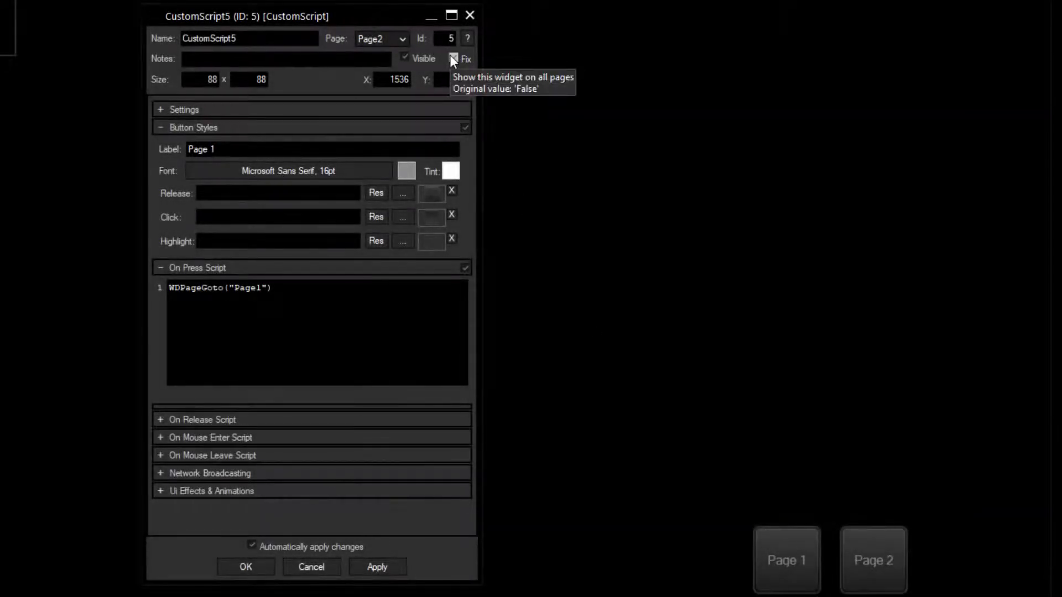
{"action": "right_click", "coordinate": [871, 559]}
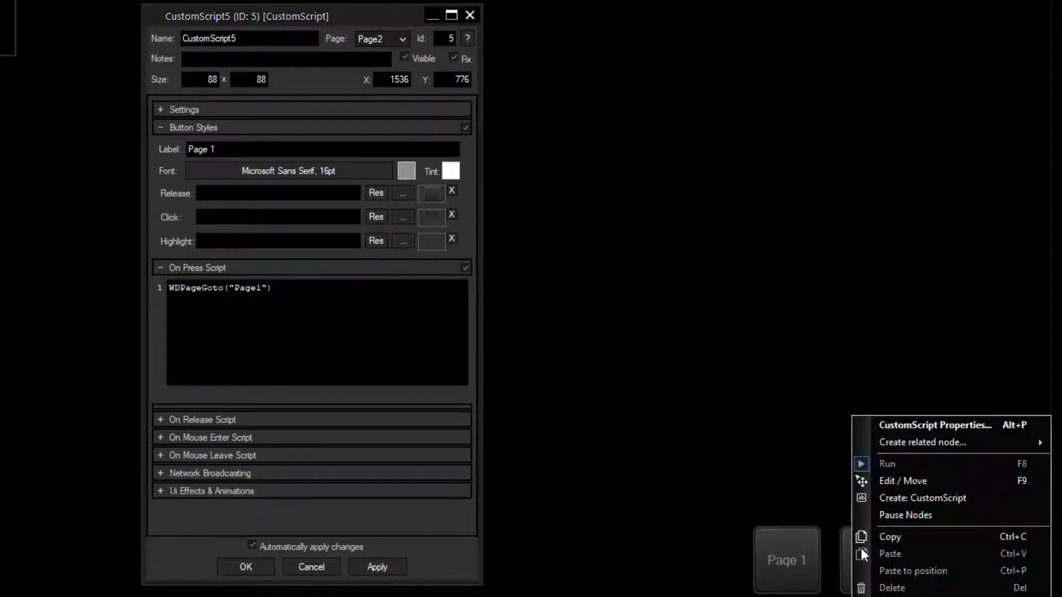
{"action": "left_click", "coordinate": [891, 426]}
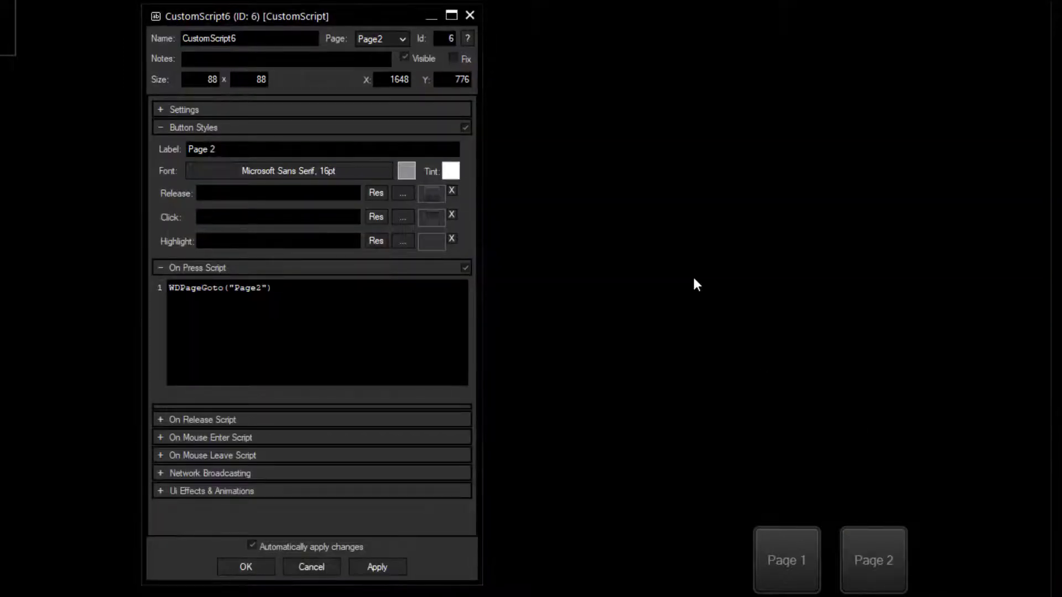
{"action": "left_click", "coordinate": [453, 58]}
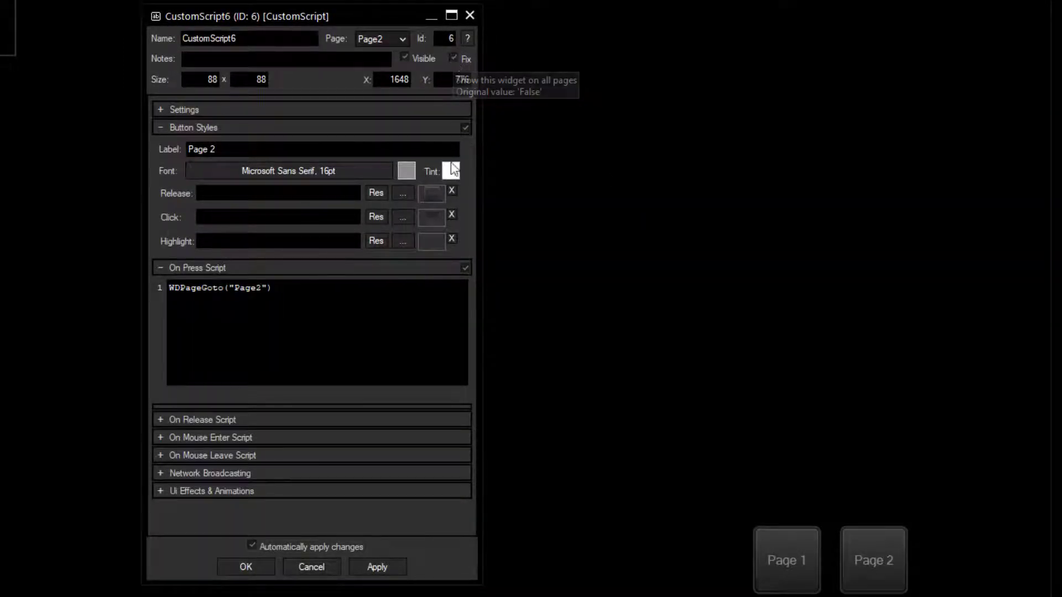
{"action": "left_click", "coordinate": [376, 567]}
{"action": "left_click", "coordinate": [246, 566]}
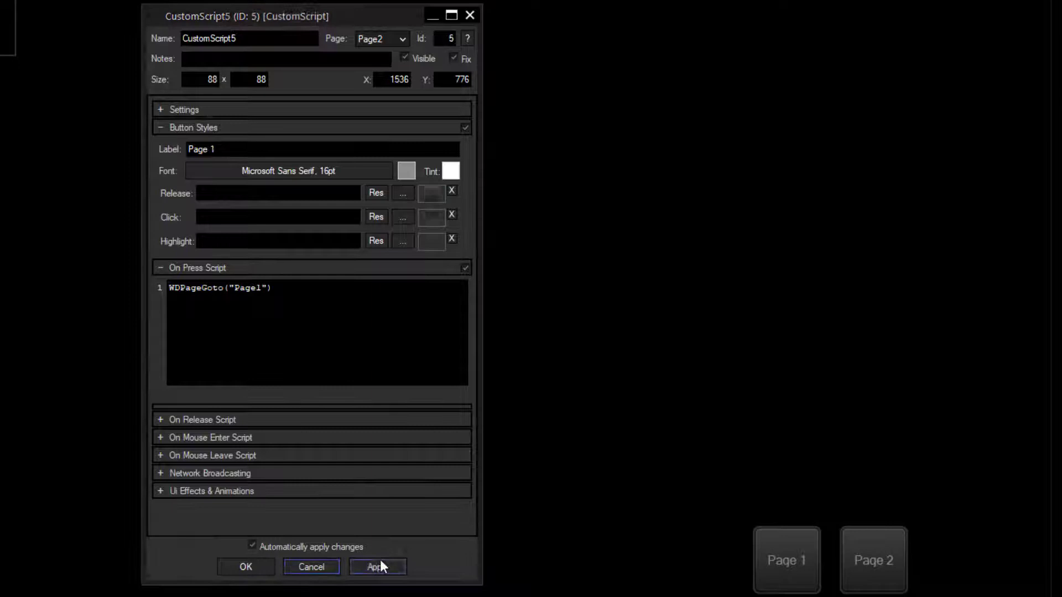
{"action": "left_click", "coordinate": [377, 567]}
{"action": "left_click", "coordinate": [246, 567]}
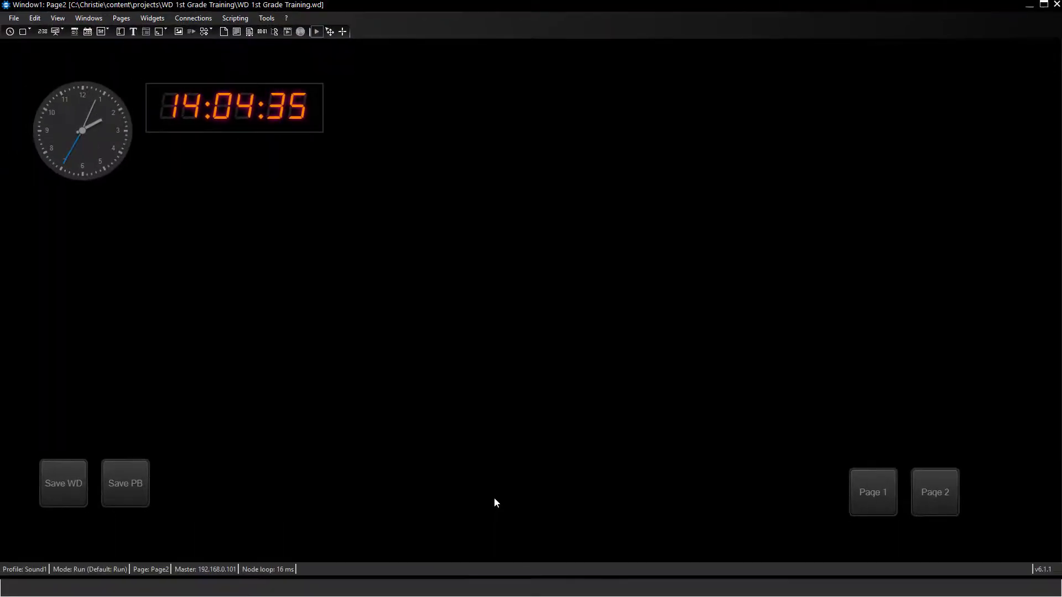
Step: Press Page 1 to reach the media panel, then Page 2 to come back
{"action": "left_click", "coordinate": [868, 501]}
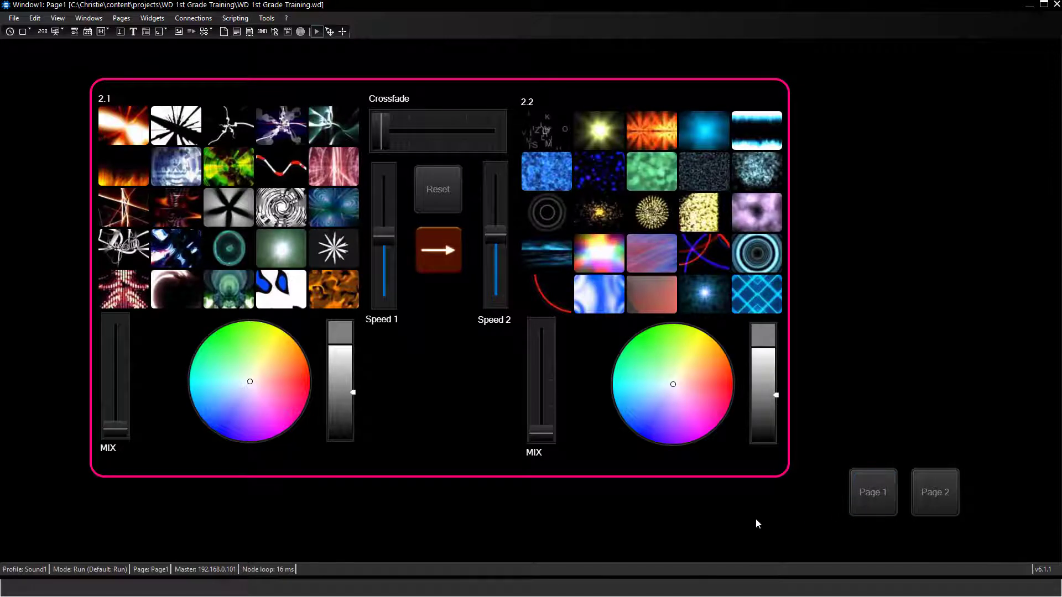
{"action": "left_click", "coordinate": [945, 508]}
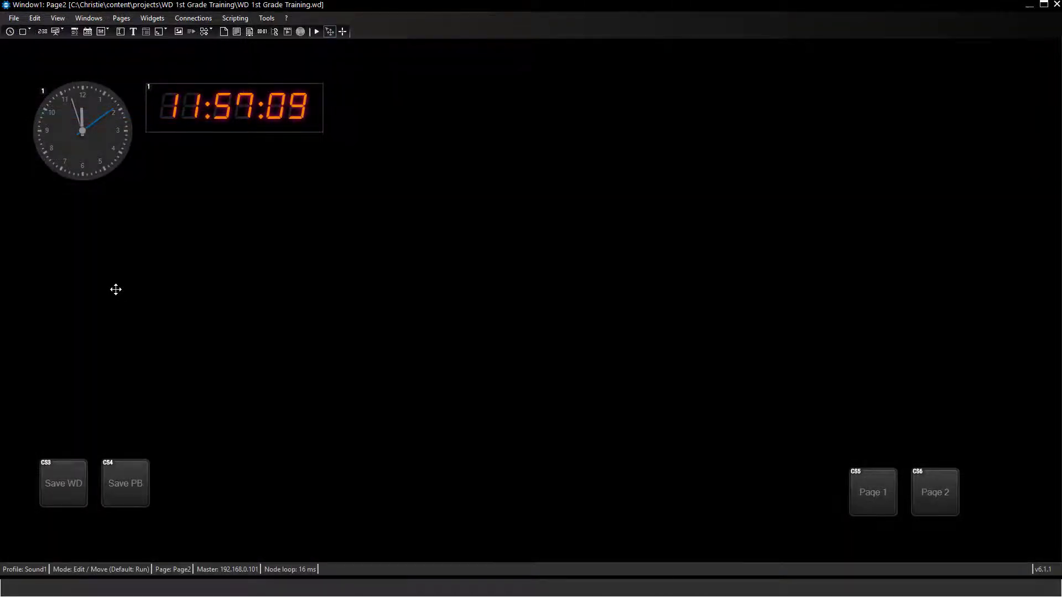
Step: Place a new CustomScript button just below the analog clock and open its properties
{"action": "left_click", "coordinate": [28, 33]}
{"action": "left_click", "coordinate": [57, 46]}
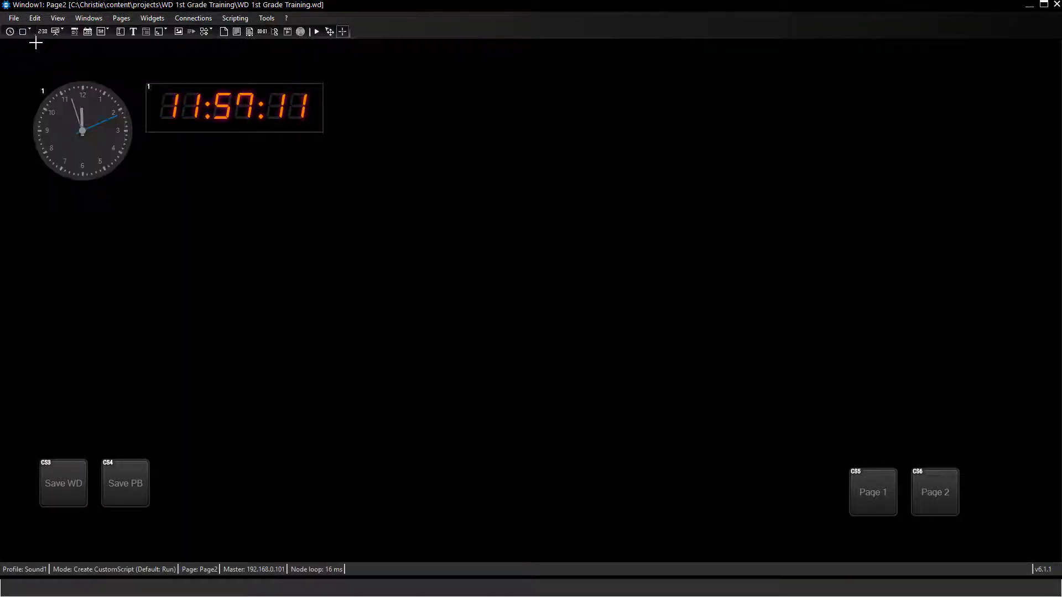
{"action": "left_click", "coordinate": [59, 210]}
{"action": "left_click_drag", "start_coordinate": [83, 235], "coordinate": [62, 226]}
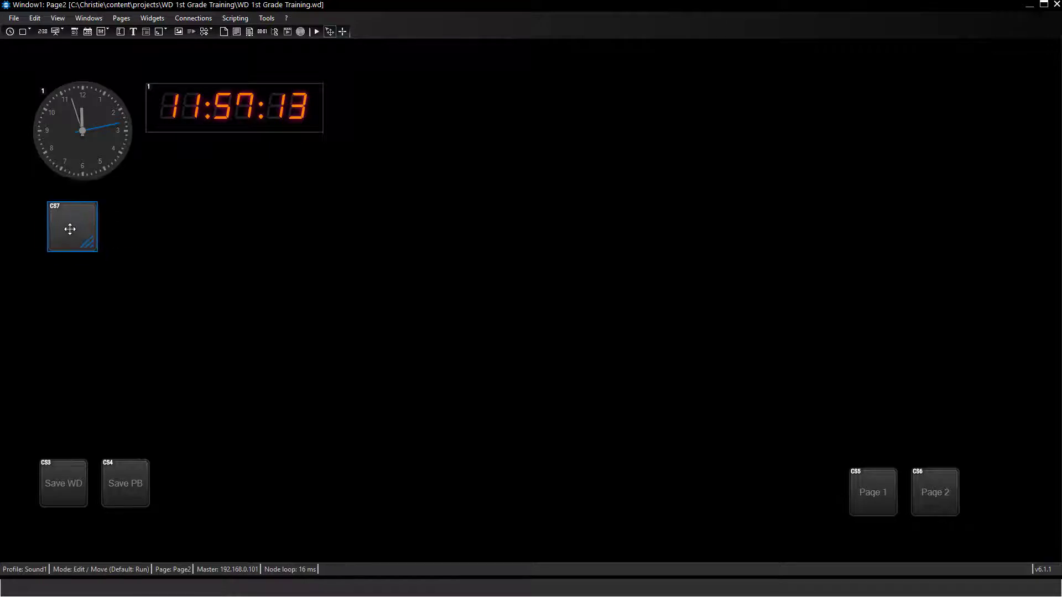
{"action": "double_click", "coordinate": [63, 226]}
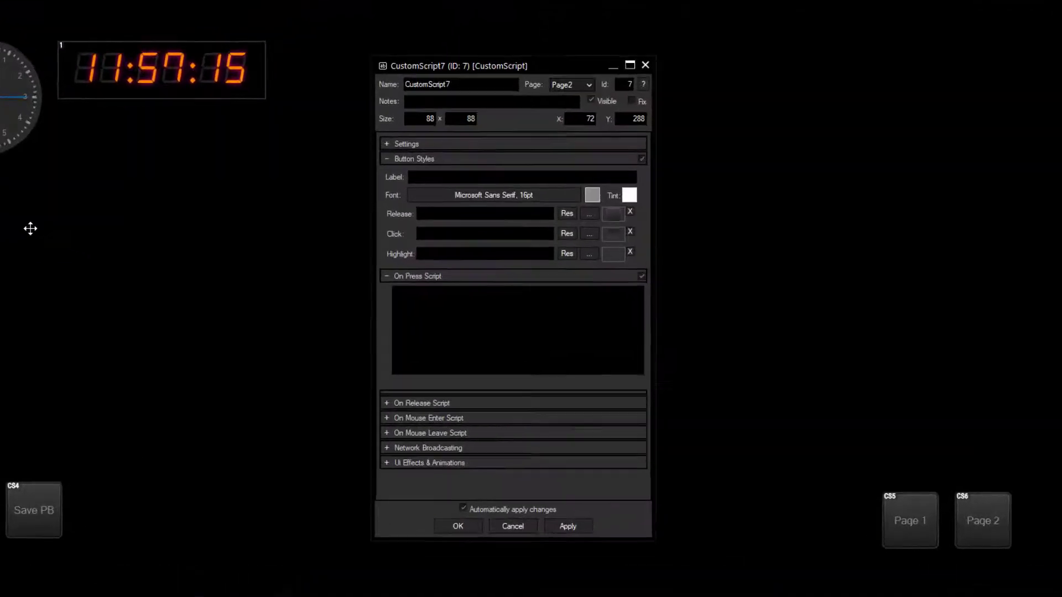
Step: Label the button 'Cue 1' and begin its press script with SeqGotoCue(2
{"action": "left_click", "coordinate": [395, 148]}
{"action": "type", "text": "C"}
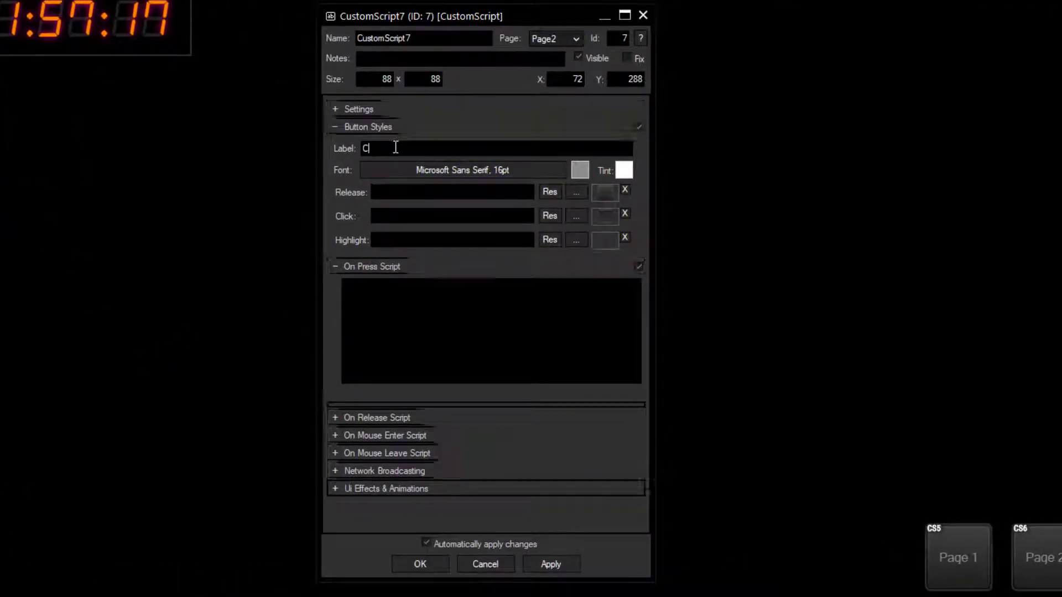
{"action": "type", "text": "ue 1"}
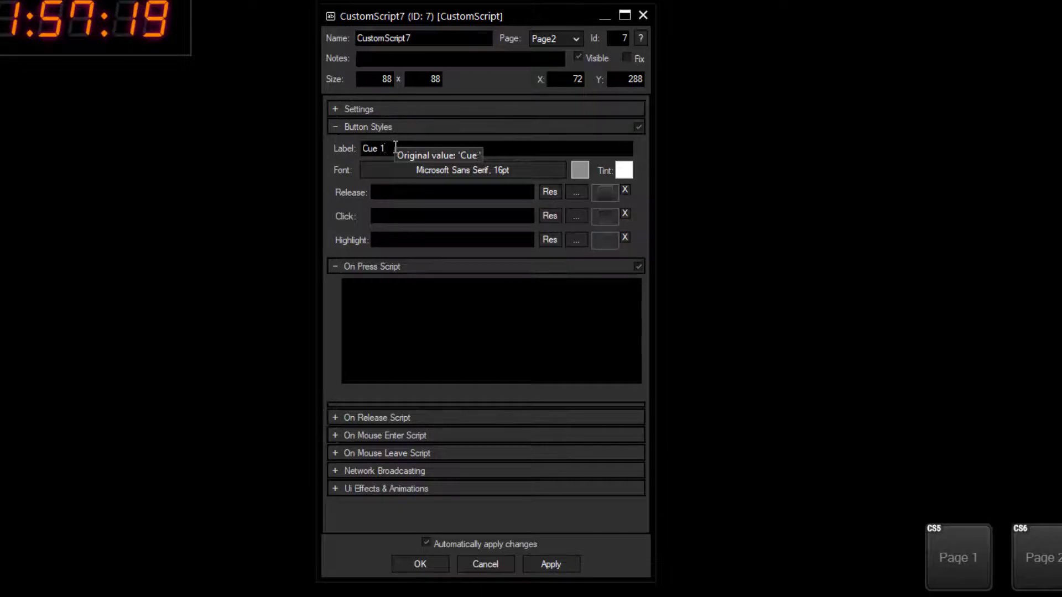
{"action": "type", "text": "SeqGo"}
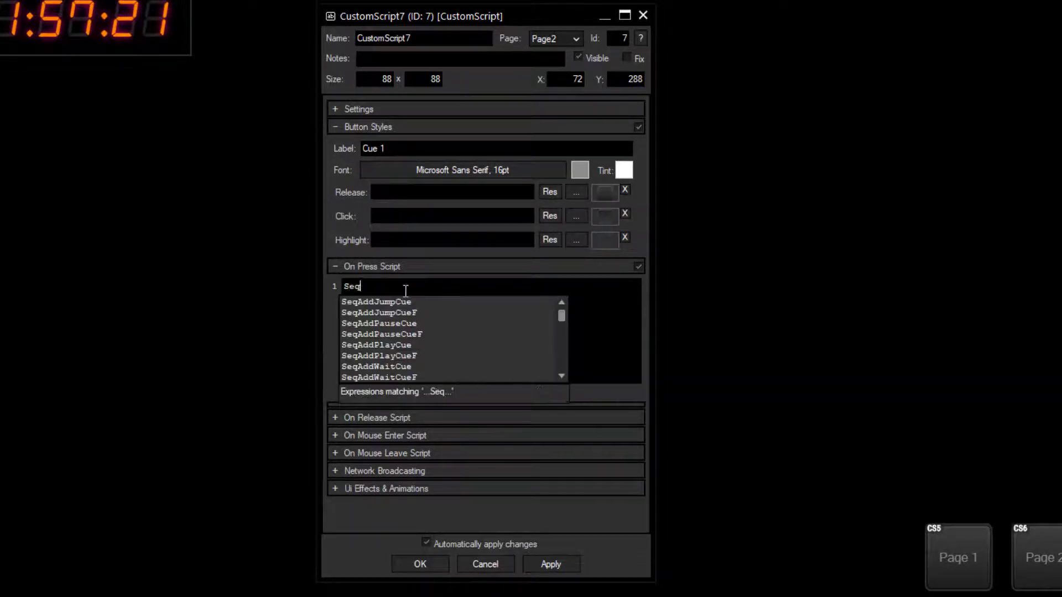
{"action": "key", "text": "Down"}
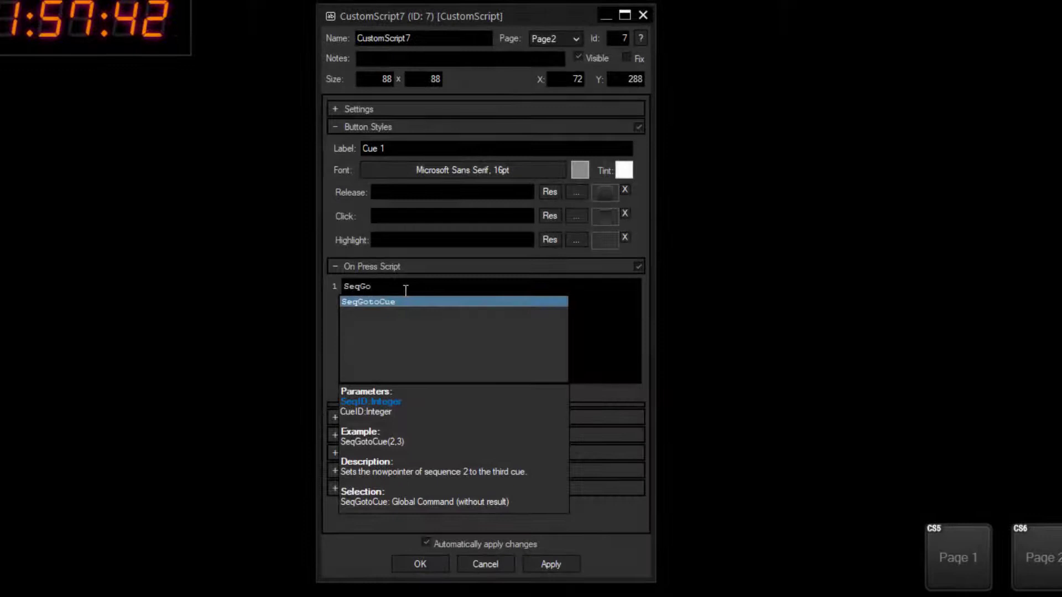
{"action": "key", "text": "Return"}
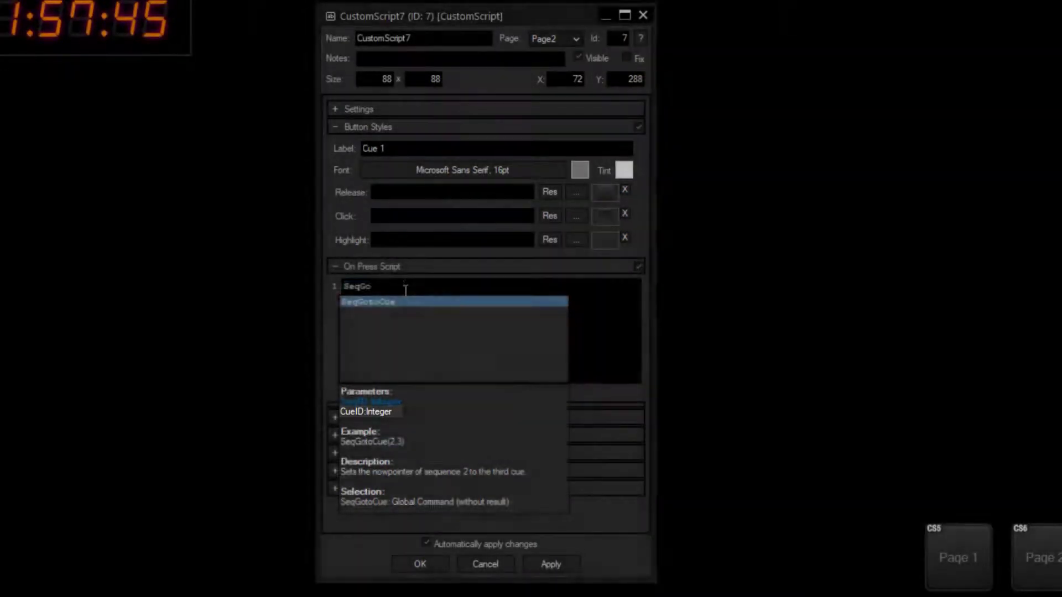
{"action": "type", "text": "(2,"}
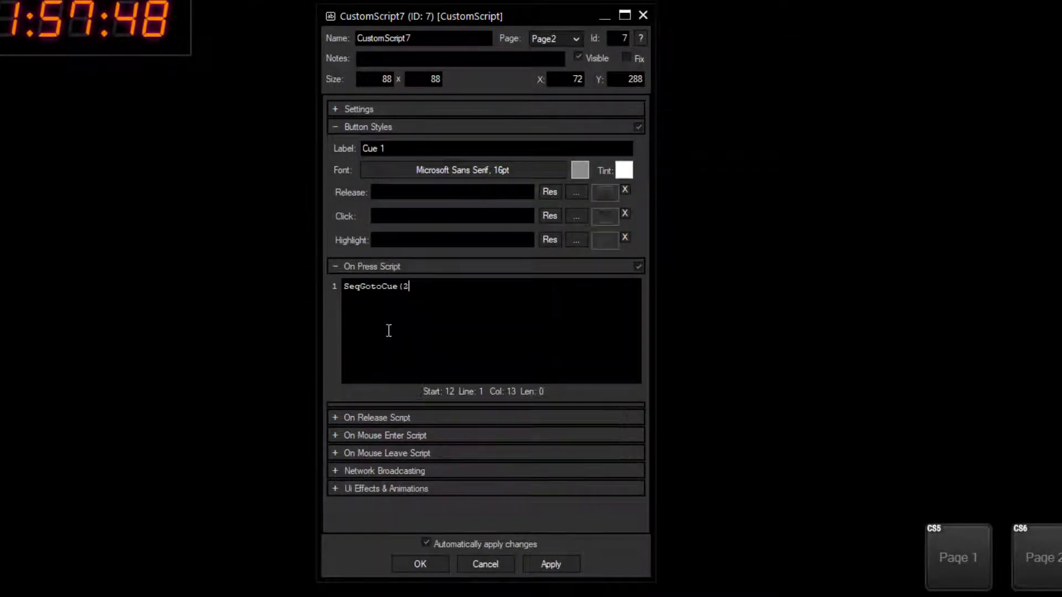
{"action": "type", "text": "1)"}
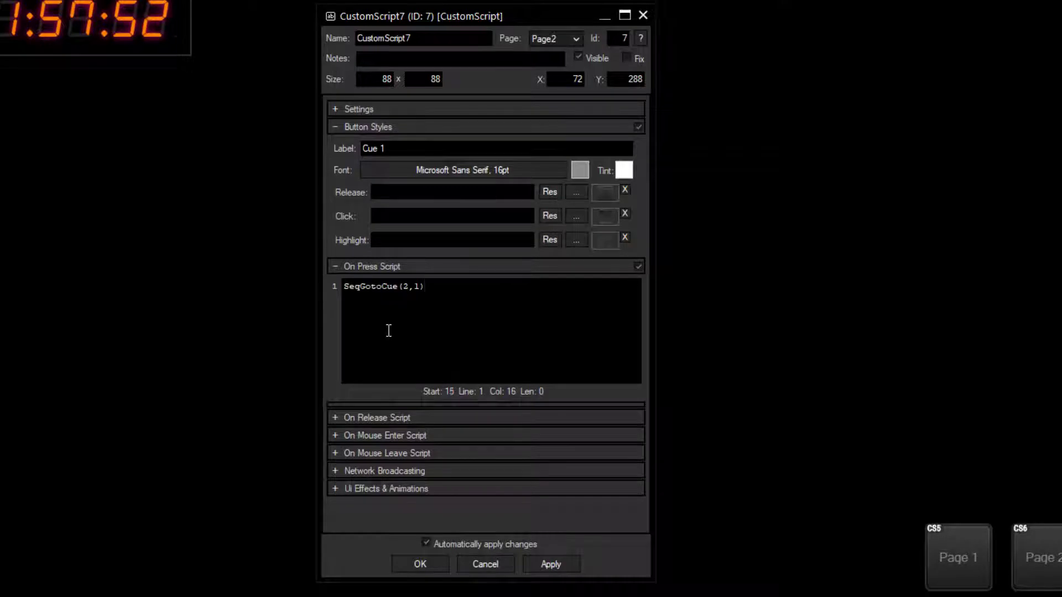
Step: Confirm the SeqGotoCue(2,1) script, enter run mode, and fire Cue 1
{"action": "left_click", "coordinate": [420, 564]}
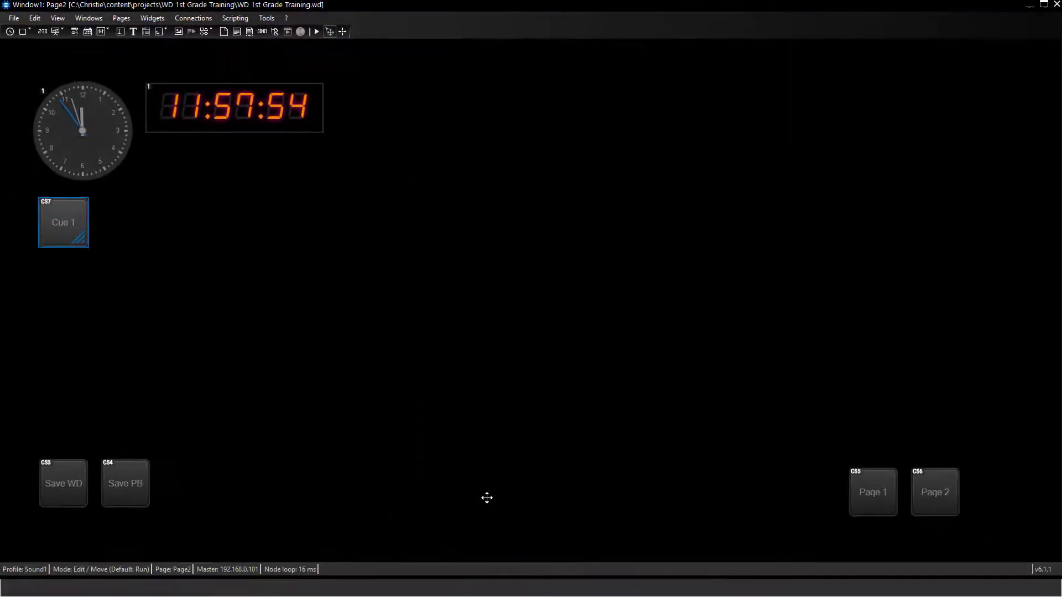
{"action": "left_click", "coordinate": [317, 32]}
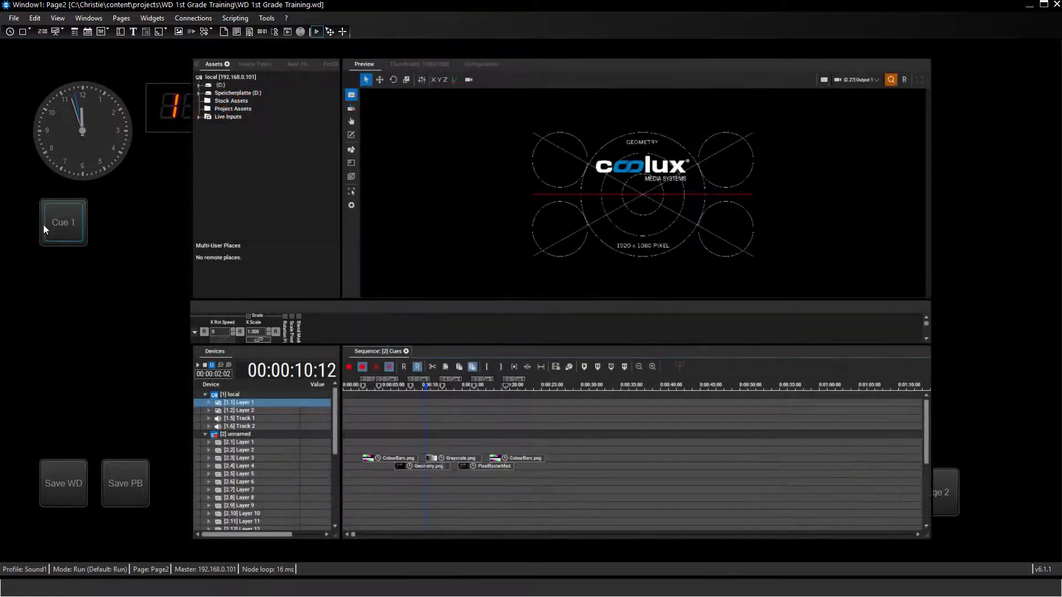
{"action": "left_click", "coordinate": [45, 225]}
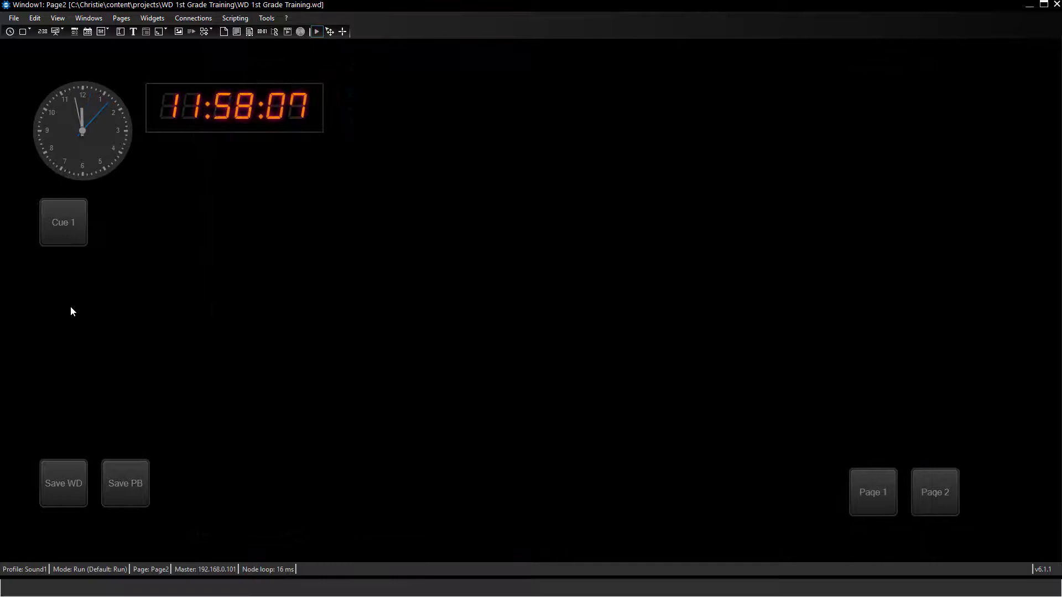
Step: In edit mode, duplicate the Cue 1 button and place the copy to its right
{"action": "left_click", "coordinate": [331, 31]}
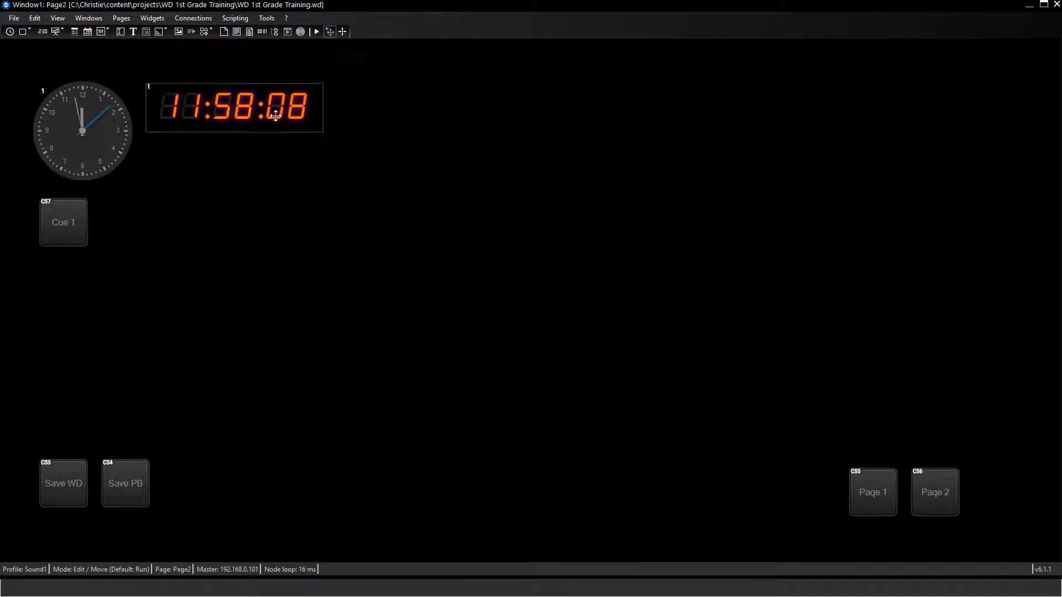
{"action": "right_click", "coordinate": [71, 226]}
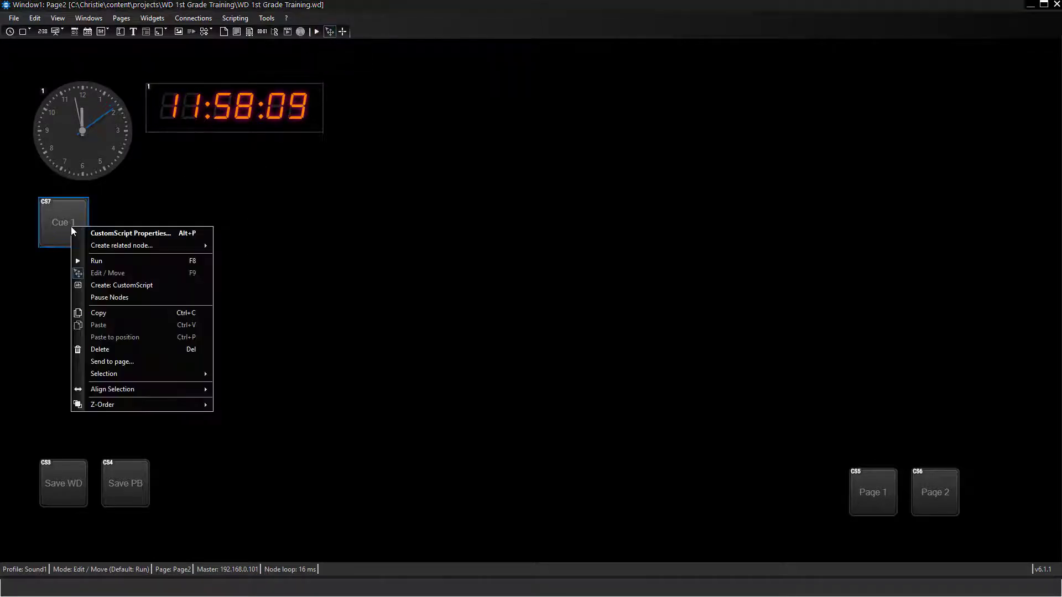
{"action": "left_click", "coordinate": [98, 312]}
{"action": "right_click", "coordinate": [129, 230]}
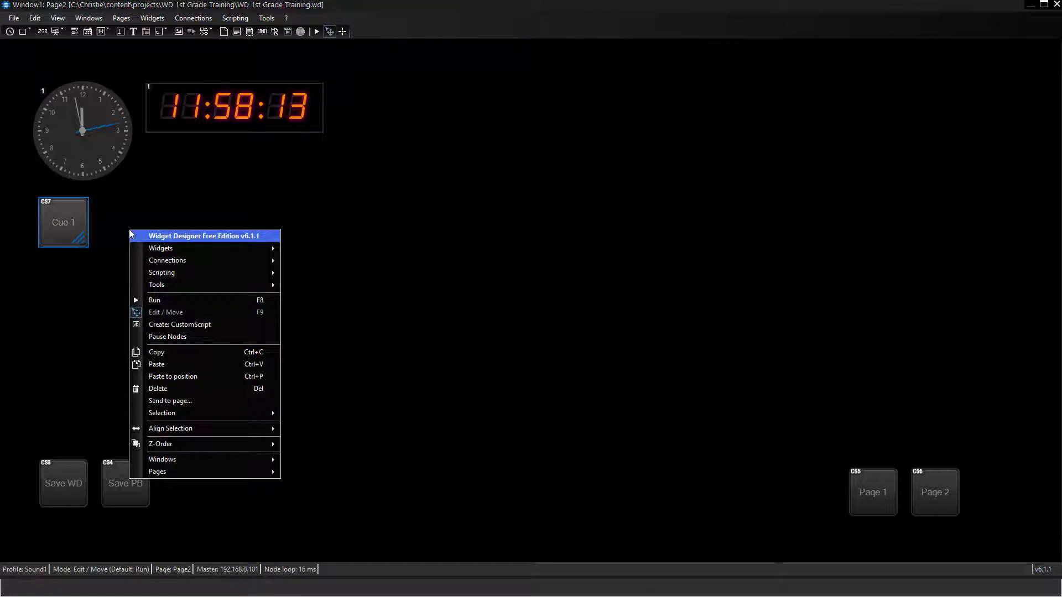
{"action": "left_click", "coordinate": [158, 365]}
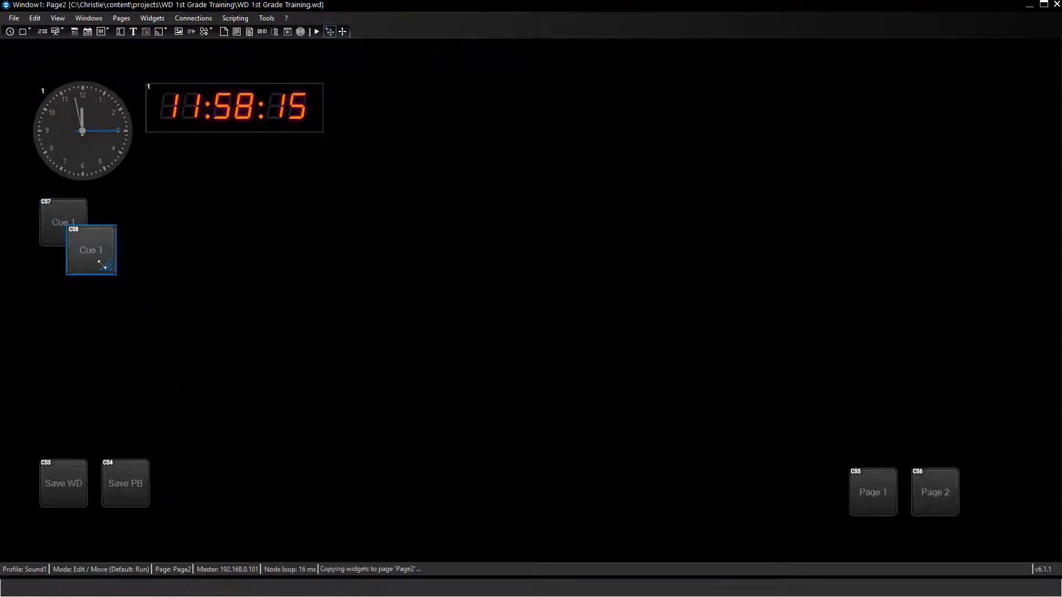
{"action": "left_click_drag", "start_coordinate": [98, 259], "coordinate": [127, 230]}
Step: Relabel the copy 'Cue 2' with press script SeqGotoCue(2,2)
{"action": "left_click", "coordinate": [129, 225]}
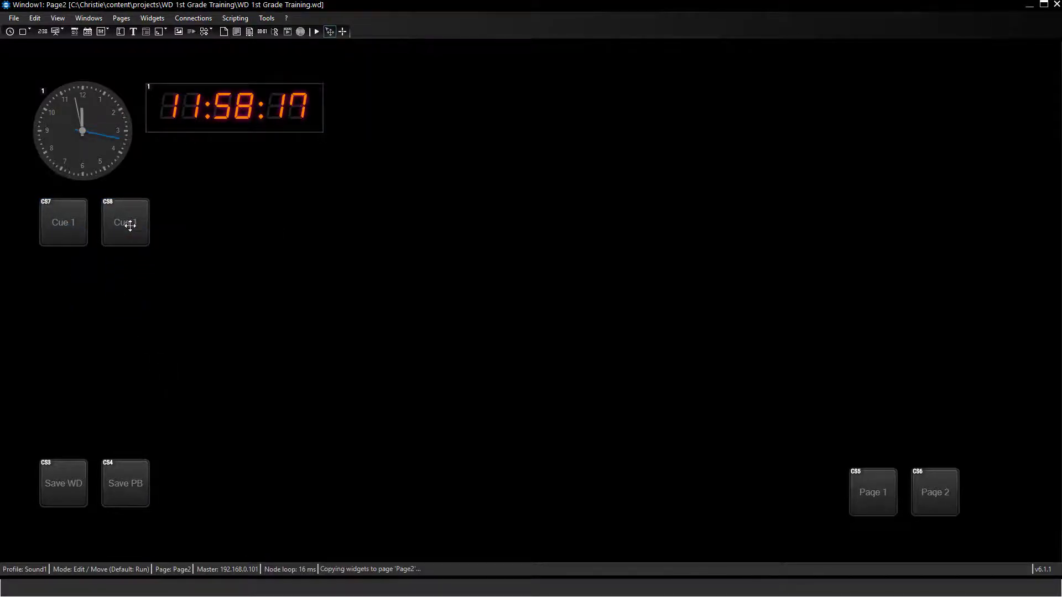
{"action": "double_click", "coordinate": [130, 225]}
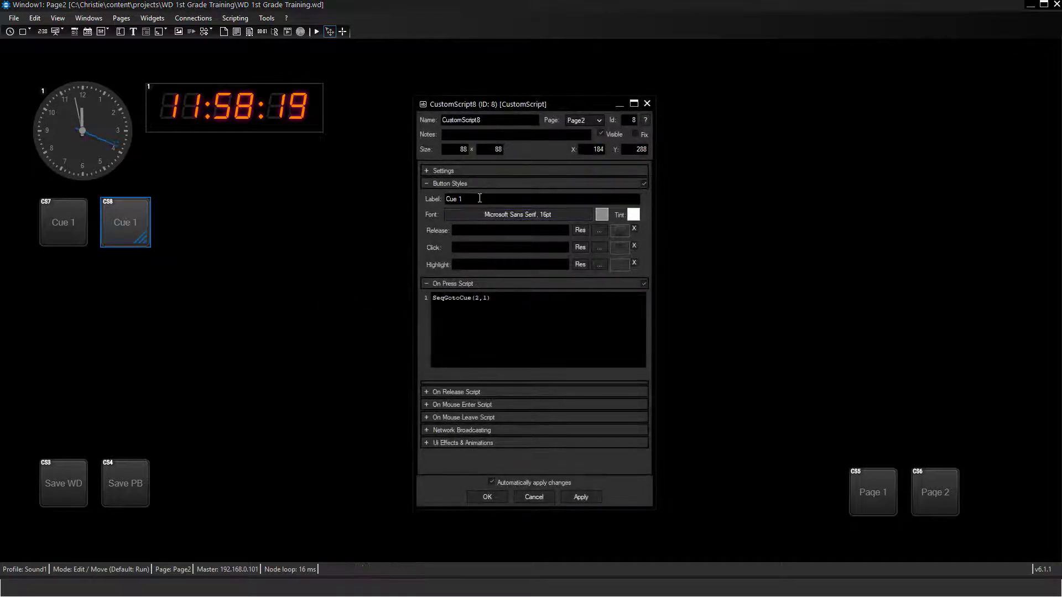
{"action": "key", "text": "BackSpace"}
{"action": "type", "text": "2"}
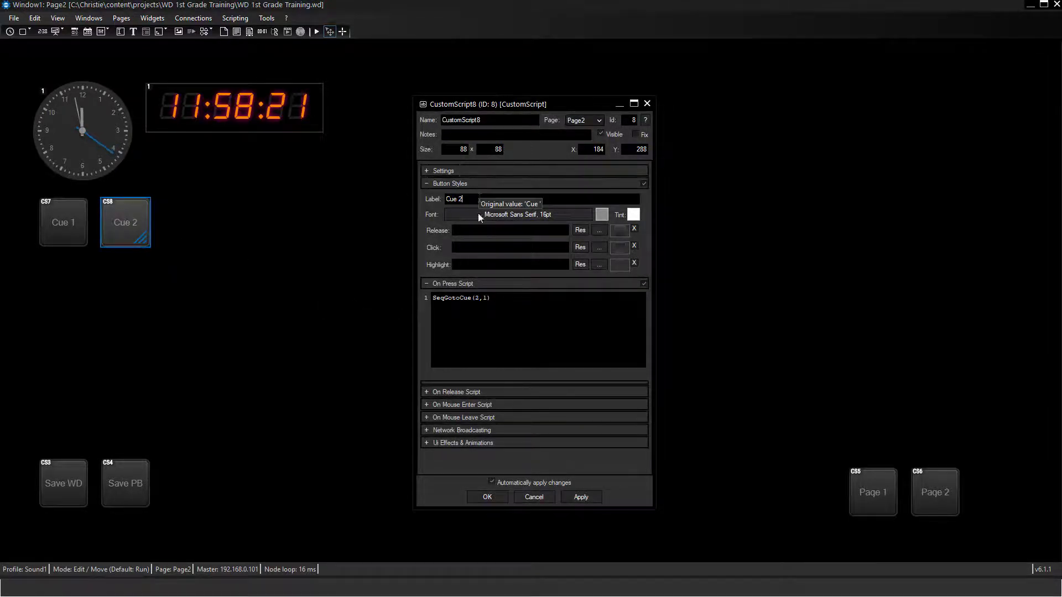
{"action": "left_click", "coordinate": [488, 300]}
{"action": "type", "text": "2"}
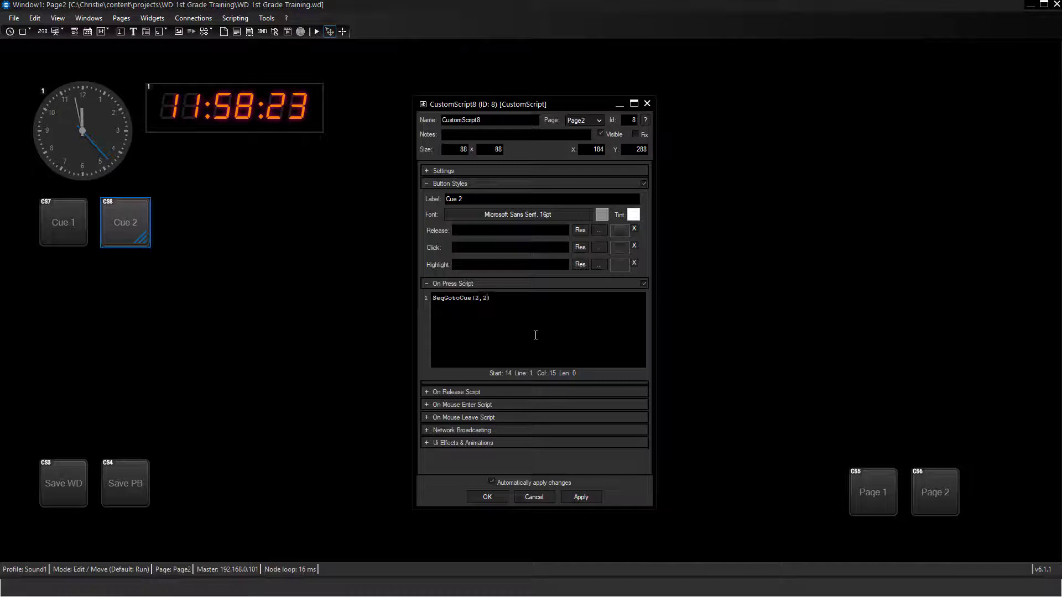
{"action": "left_click", "coordinate": [490, 500]}
Step: Duplicate Cue 2 beside itself and edit the copy's script and label
{"action": "key", "text": "ctrl+c"}
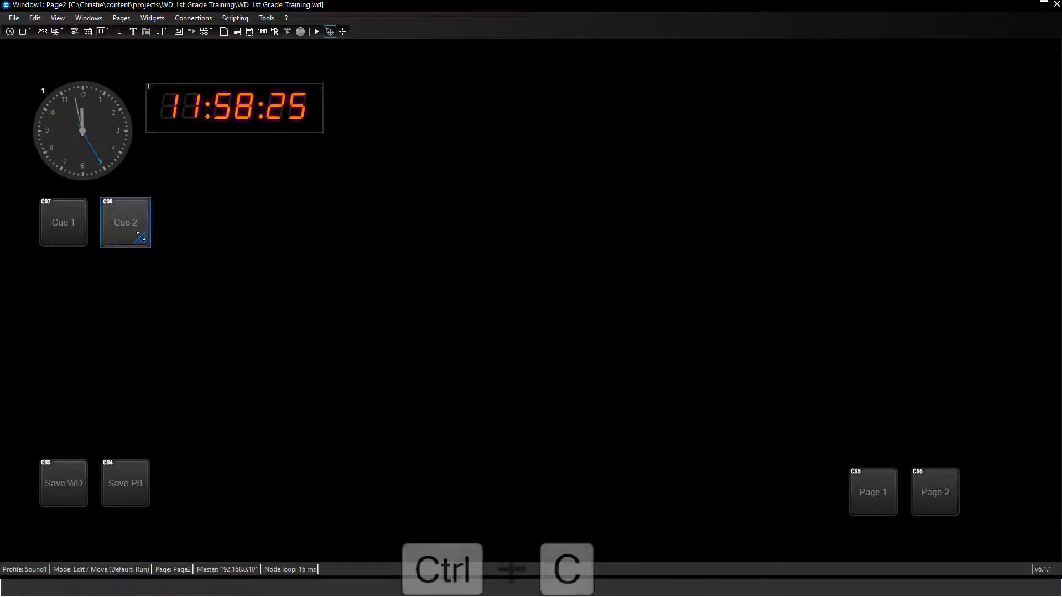
{"action": "key", "text": "ctrl+v"}
{"action": "left_click_drag", "start_coordinate": [145, 249], "coordinate": [182, 221]}
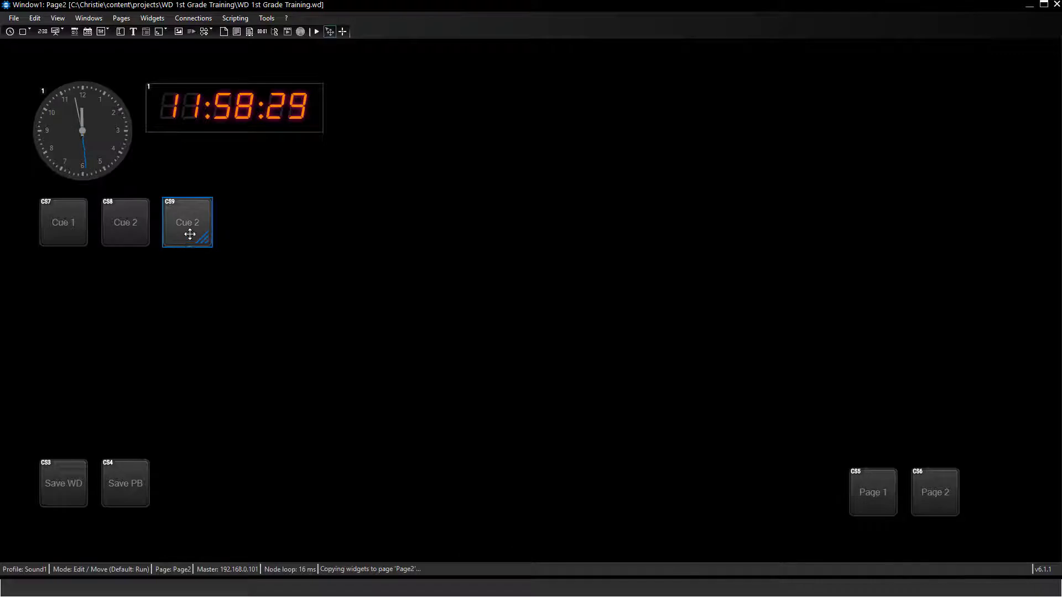
{"action": "double_click", "coordinate": [190, 235]}
{"action": "left_click", "coordinate": [484, 298]}
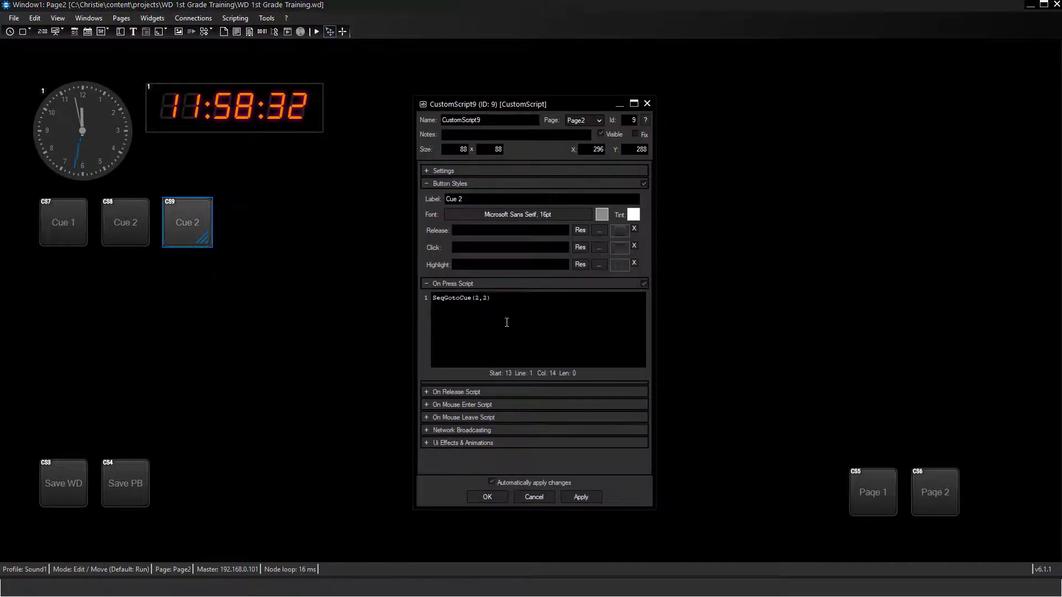
{"action": "left_click", "coordinate": [465, 199]}
Step: Finish Cue 3, then copy the three cue buttons into a new row below
{"action": "key", "text": "BackSpace"}
{"action": "type", "text": "3"}
{"action": "key", "text": "Return"}
{"action": "left_click_drag", "start_coordinate": [221, 286], "coordinate": [43, 218]}
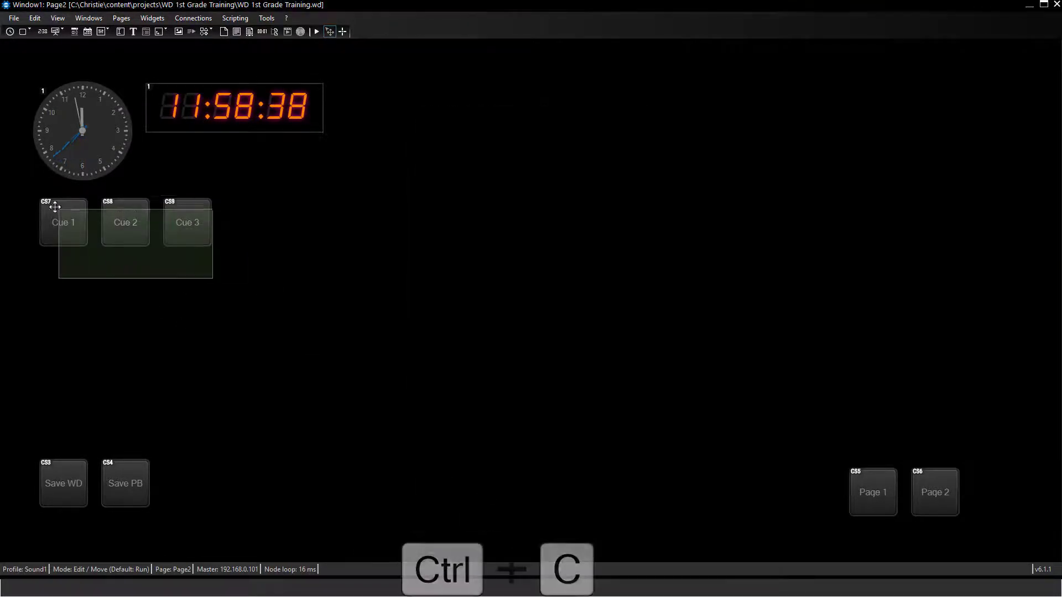
{"action": "key", "text": "ctrl+c"}
{"action": "key", "text": "ctrl+v"}
{"action": "left_click_drag", "start_coordinate": [179, 279], "coordinate": [63, 280]}
{"action": "left_click", "coordinate": [180, 368]}
Step: Label the first copied button Cue 4 and point its SeqGotoCue to cue 4
{"action": "double_click", "coordinate": [63, 280]}
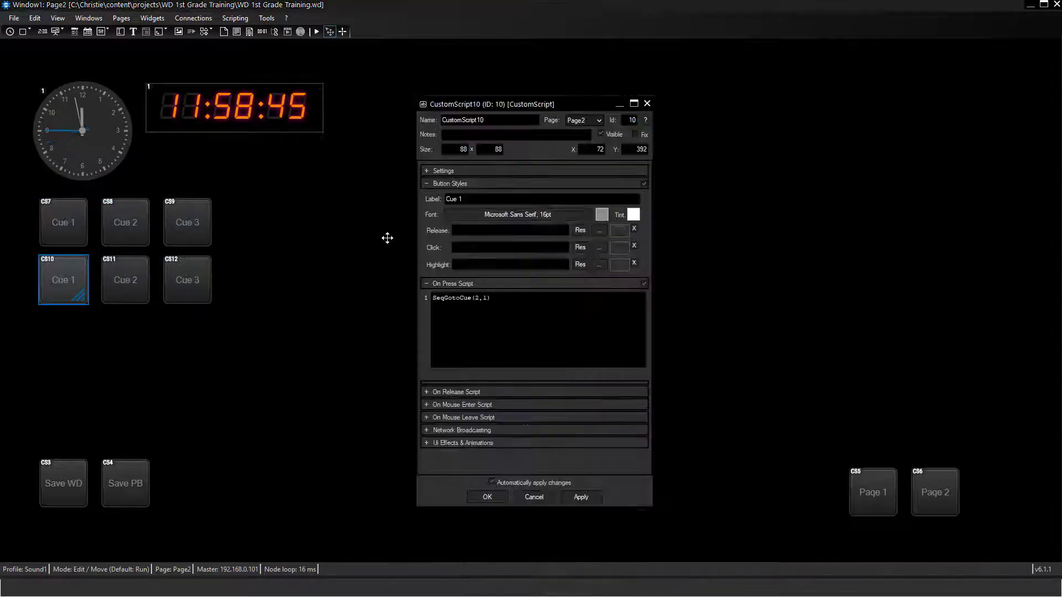
{"action": "key", "text": "BackSpace"}
{"action": "type", "text": "4"}
{"action": "left_click", "coordinate": [483, 298]}
{"action": "key", "text": "Return"}
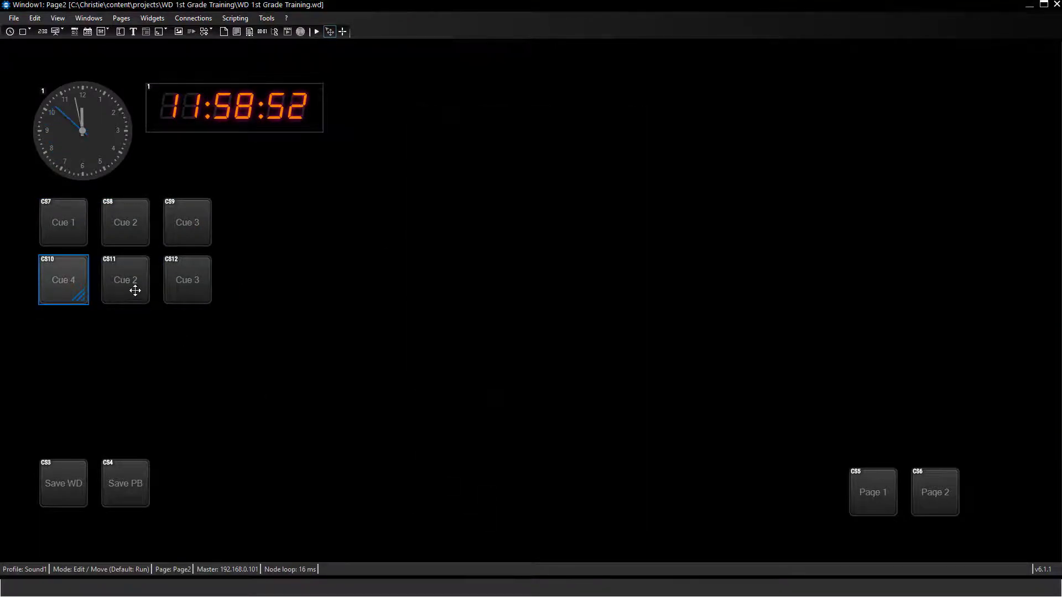
Step: Label the middle copied button Cue 5 and point its SeqGotoCue to cue 5
{"action": "double_click", "coordinate": [125, 280]}
{"action": "left_click", "coordinate": [475, 199]}
{"action": "key", "text": "BackSpace"}
{"action": "type", "text": "5"}
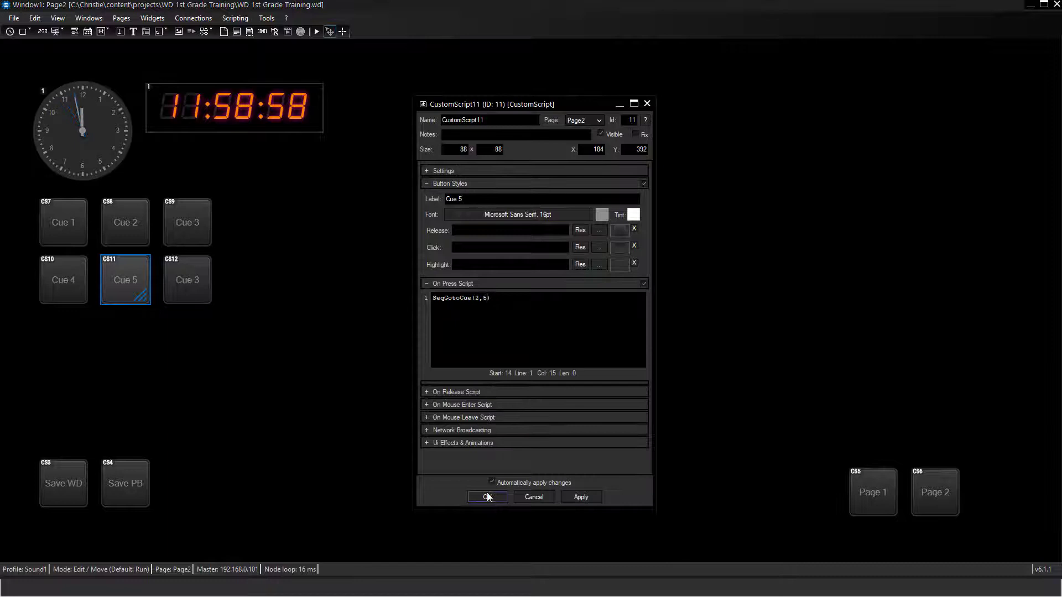
{"action": "left_click", "coordinate": [487, 496]}
Step: Label the last copied button Cue 6 and point its SeqGotoCue to cue 6
{"action": "double_click", "coordinate": [187, 280]}
{"action": "left_click", "coordinate": [476, 199]}
{"action": "key", "text": "BackSpace"}
{"action": "type", "text": "6"}
{"action": "left_click", "coordinate": [484, 297]}
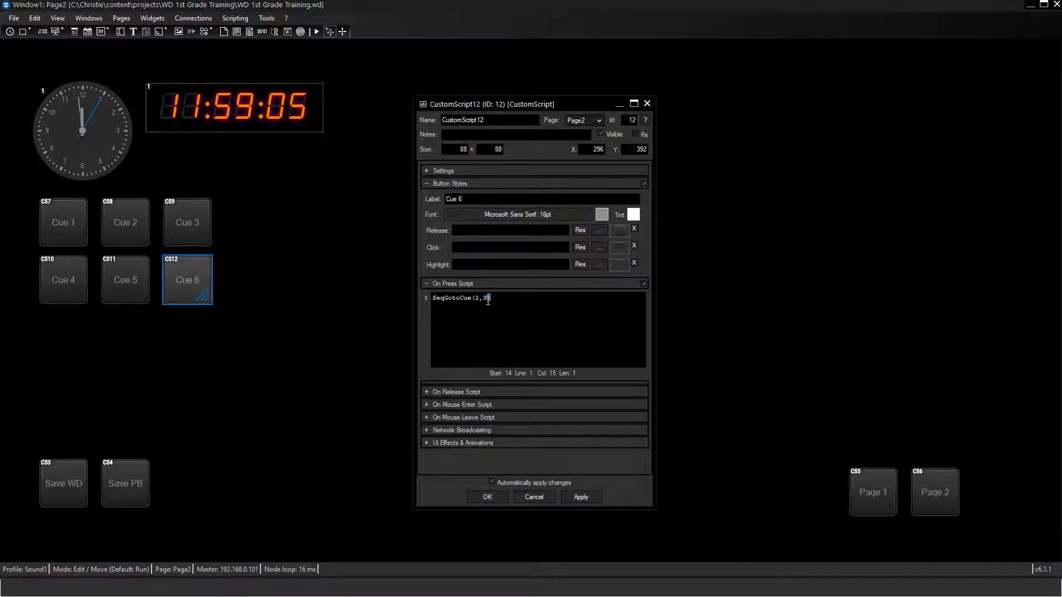
{"action": "left_click", "coordinate": [487, 496]}
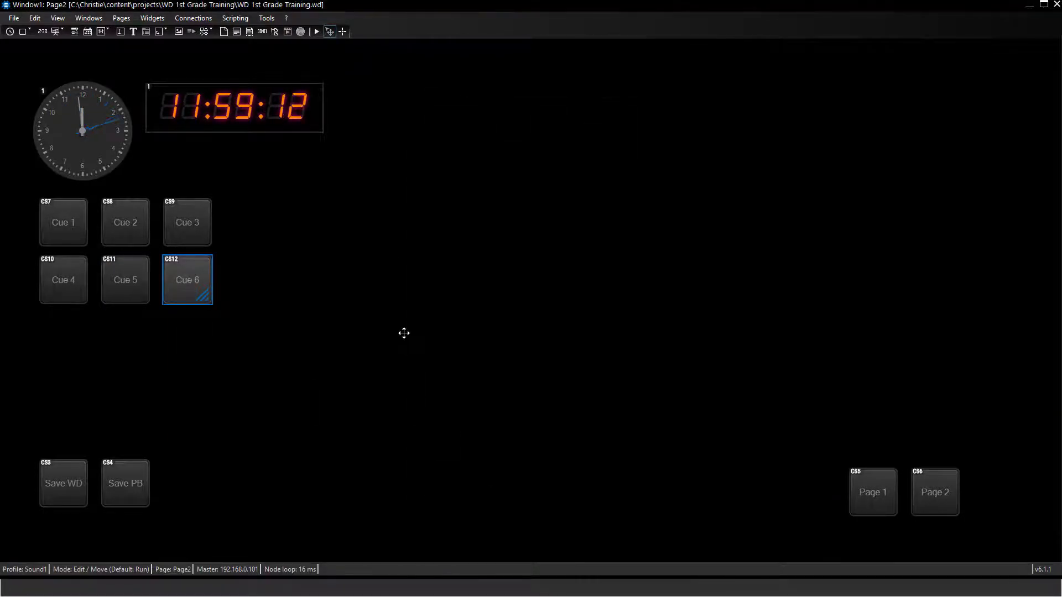
{"action": "left_click", "coordinate": [316, 32]}
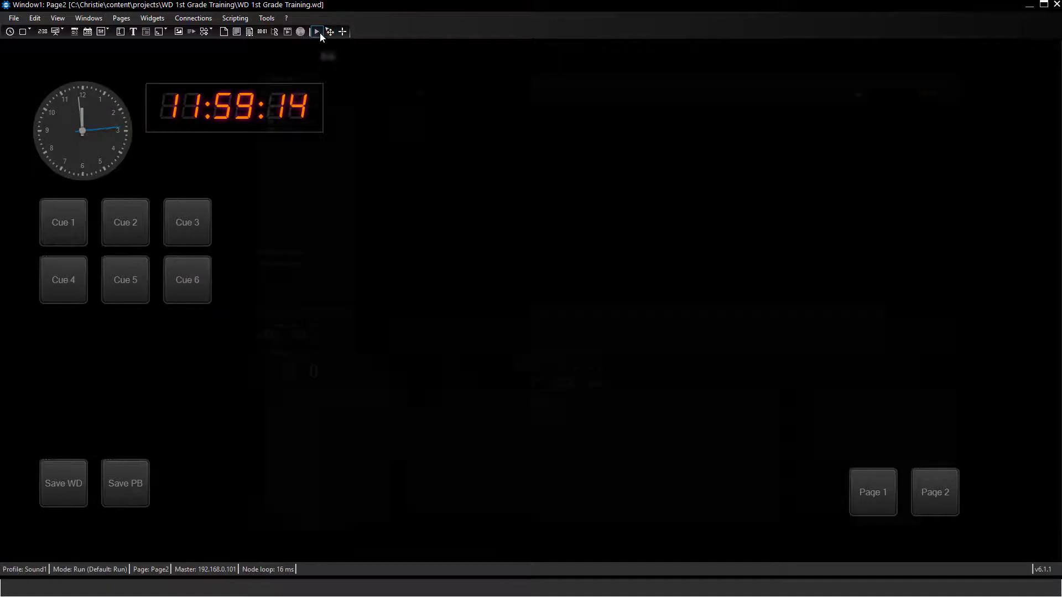
{"action": "left_click", "coordinate": [125, 223]}
{"action": "left_click", "coordinate": [187, 222]}
{"action": "left_click", "coordinate": [187, 280]}
{"action": "left_click", "coordinate": [63, 280]}
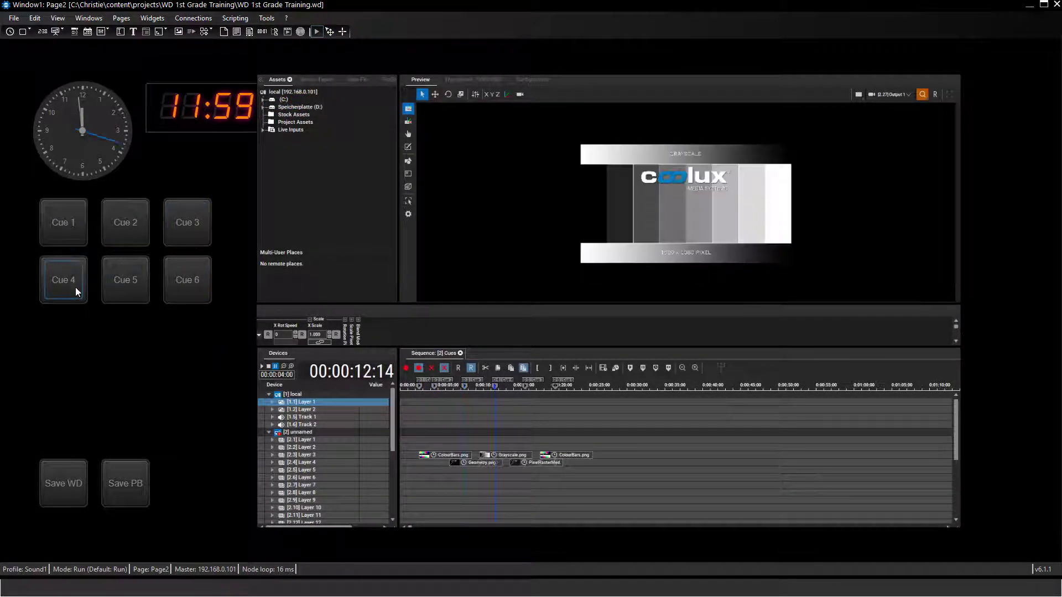
{"action": "left_click", "coordinate": [126, 280]}
{"action": "left_click", "coordinate": [186, 280]}
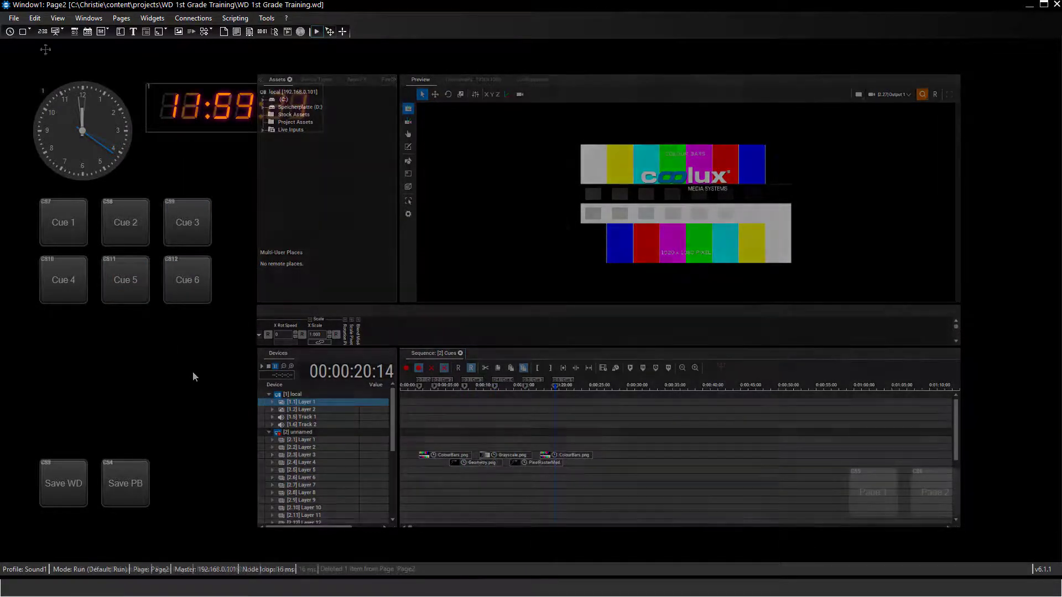
Step: Place a CustomScript button labelled >> beside the cues, with press script SeqNextCue(2)
{"action": "left_click", "coordinate": [57, 45]}
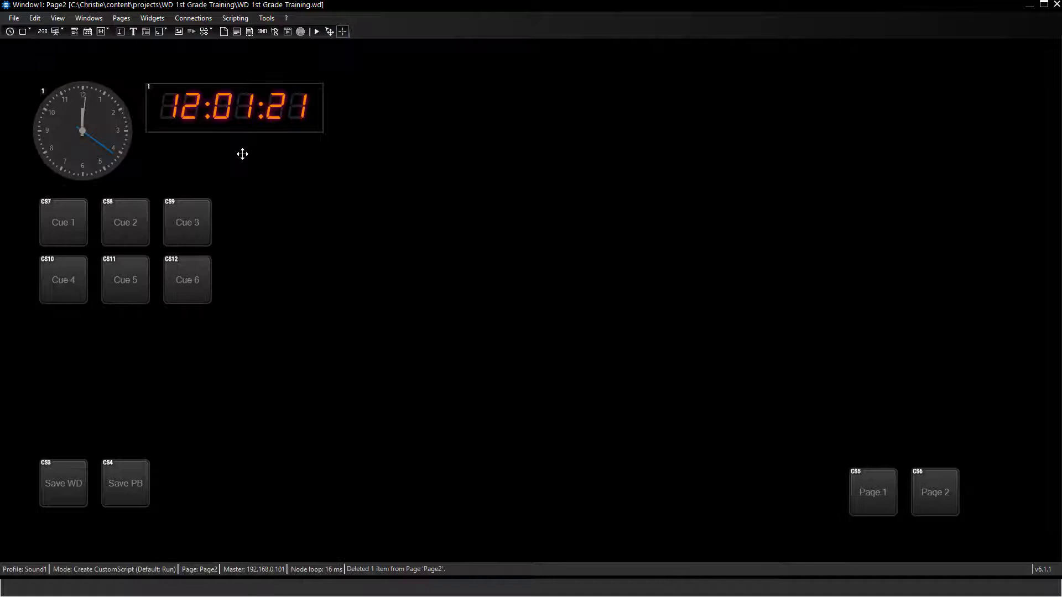
{"action": "left_click", "coordinate": [295, 226]}
{"action": "left_click_drag", "start_coordinate": [296, 226], "coordinate": [288, 220]}
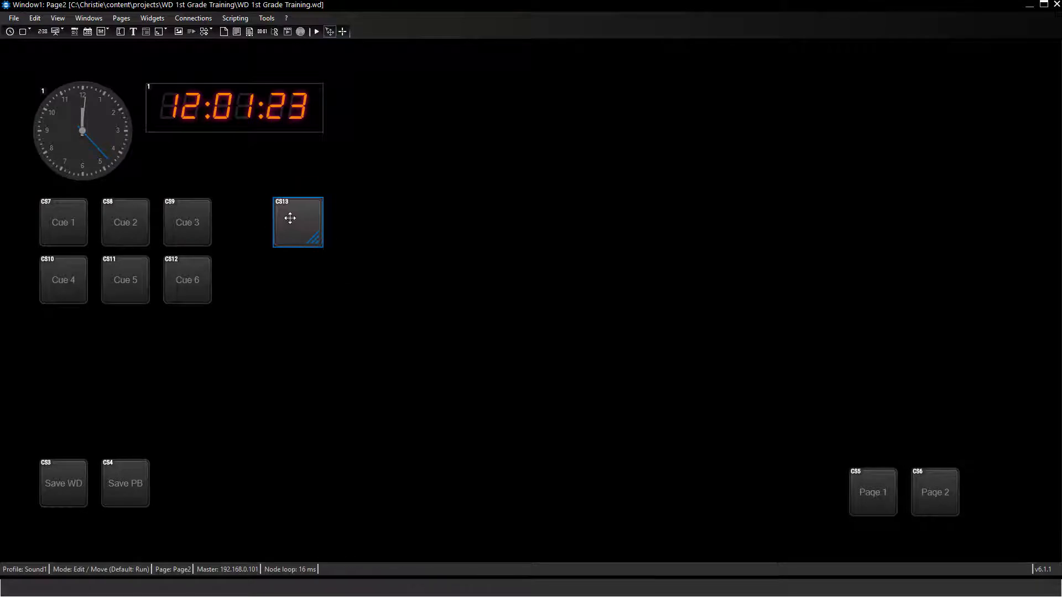
{"action": "double_click", "coordinate": [289, 225]}
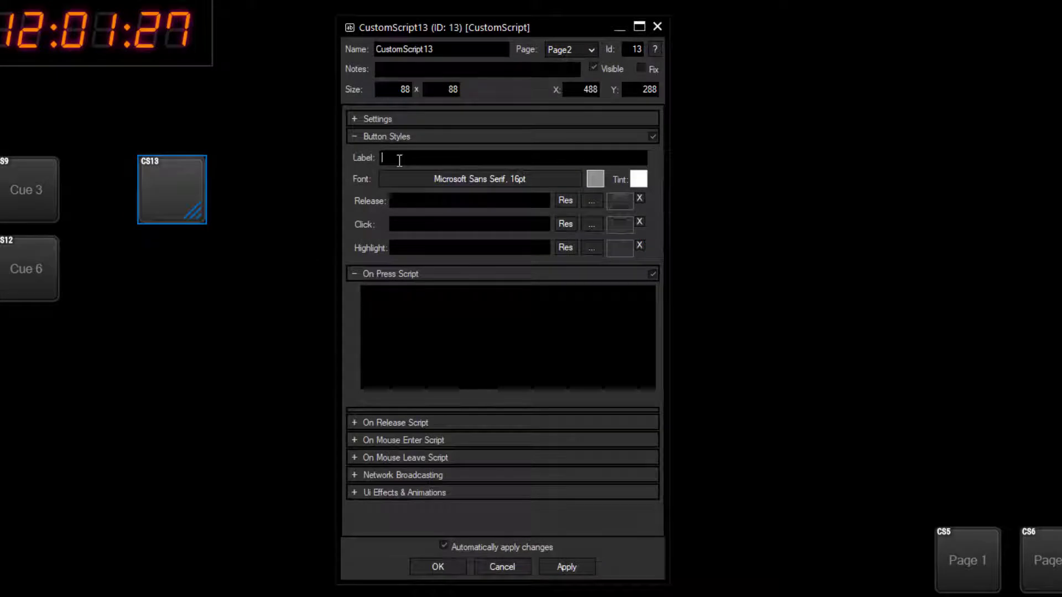
{"action": "type", "text": ">>"}
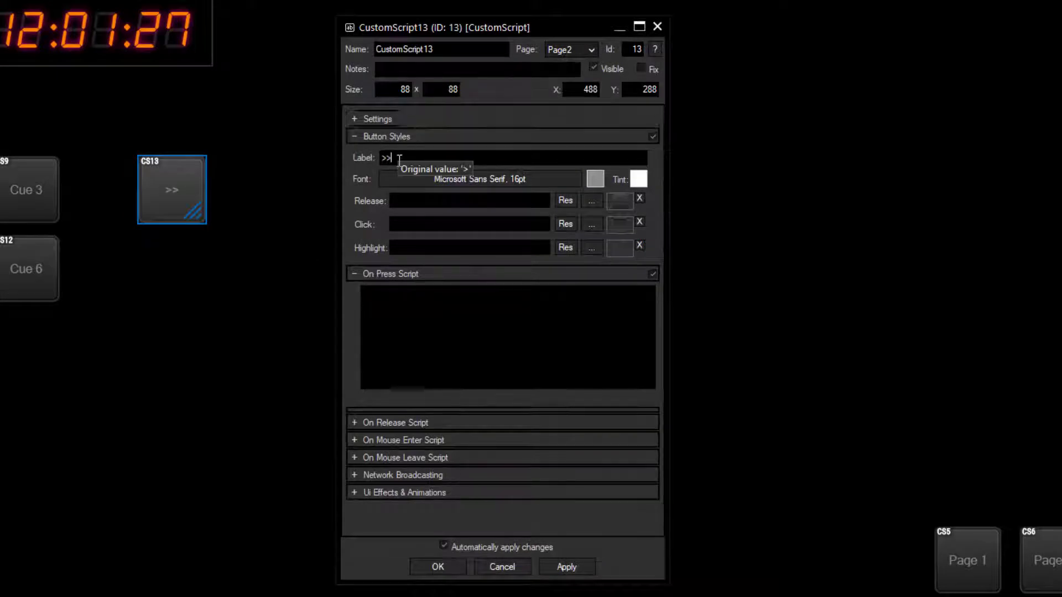
{"action": "left_click", "coordinate": [398, 310]}
{"action": "type", "text": "Seq"}
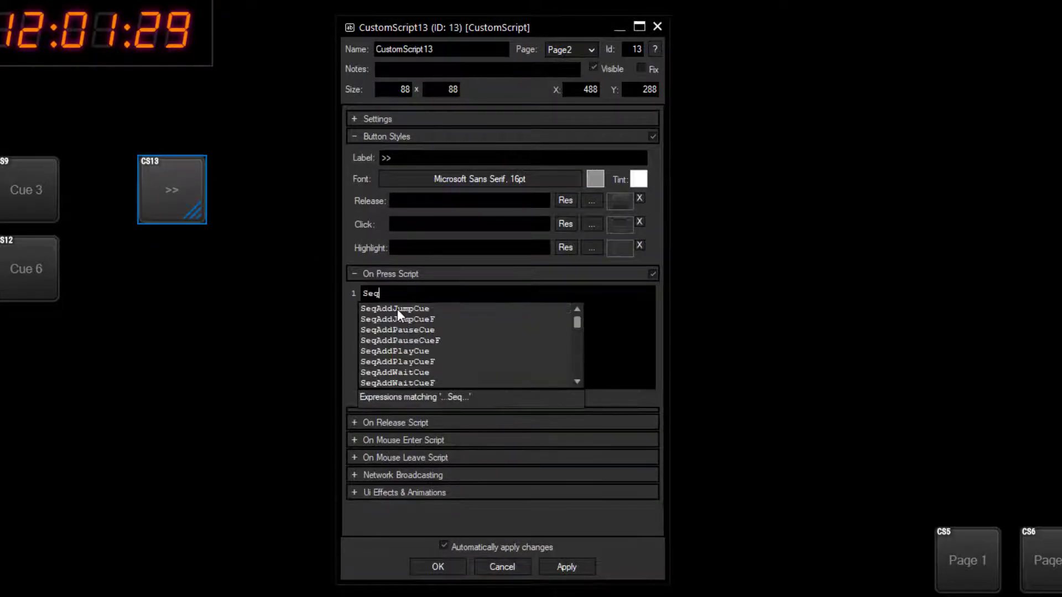
{"action": "type", "text": "NextC"}
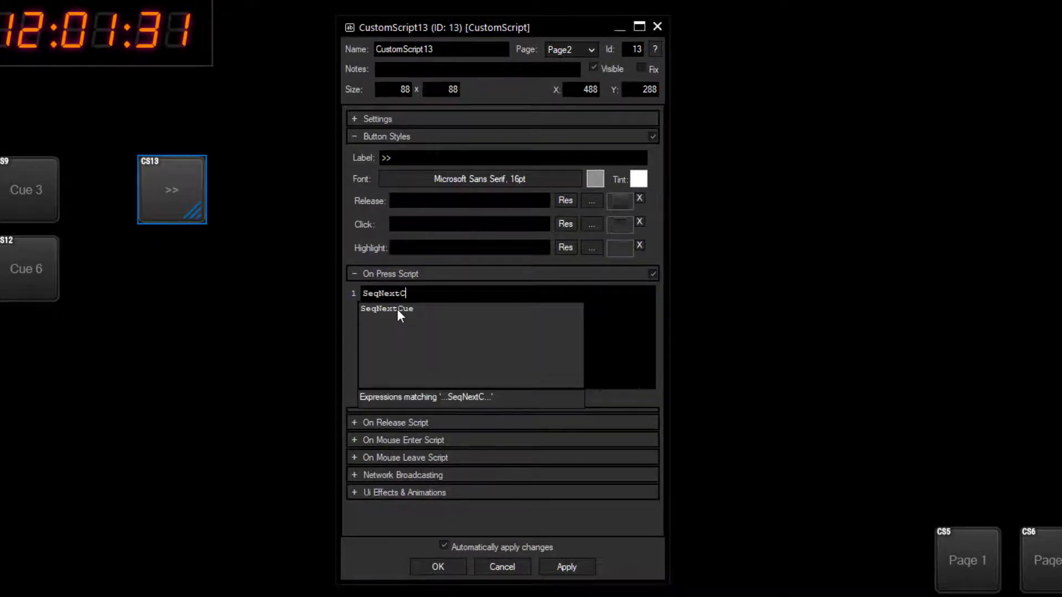
{"action": "left_click", "coordinate": [398, 309]}
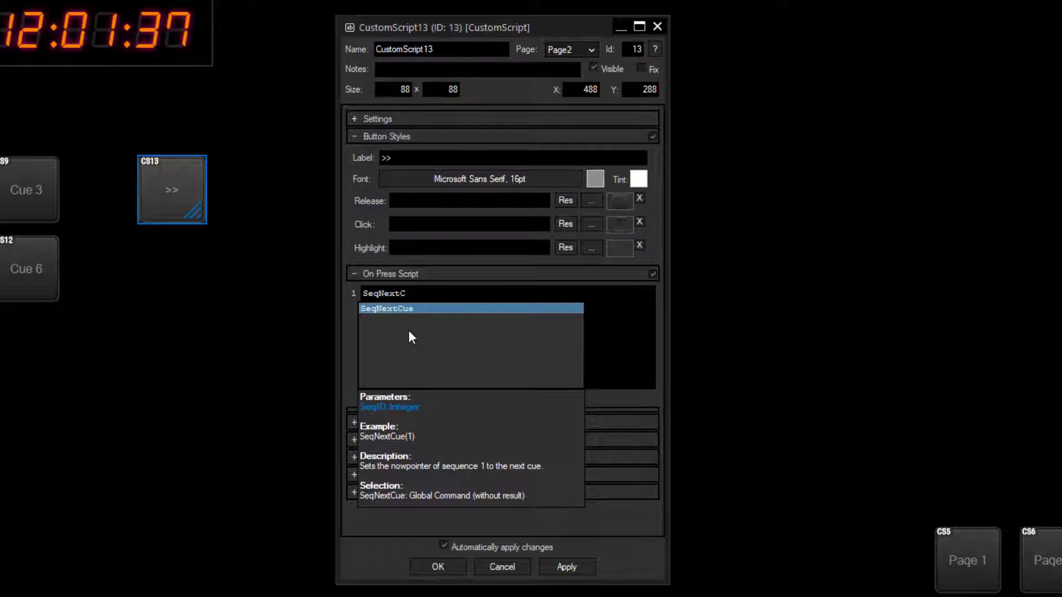
{"action": "type", "text": "ue(2"}
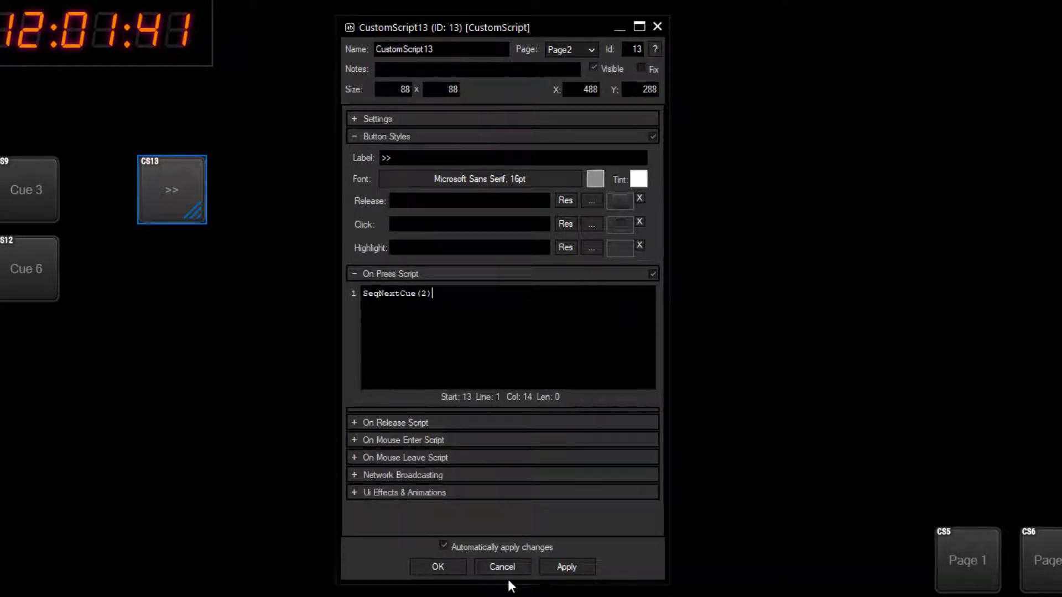
{"action": "left_click", "coordinate": [438, 567]}
Step: Duplicate the >> button below it as << with press script SeqLastCue(2)
{"action": "key", "text": "ctrl+c"}
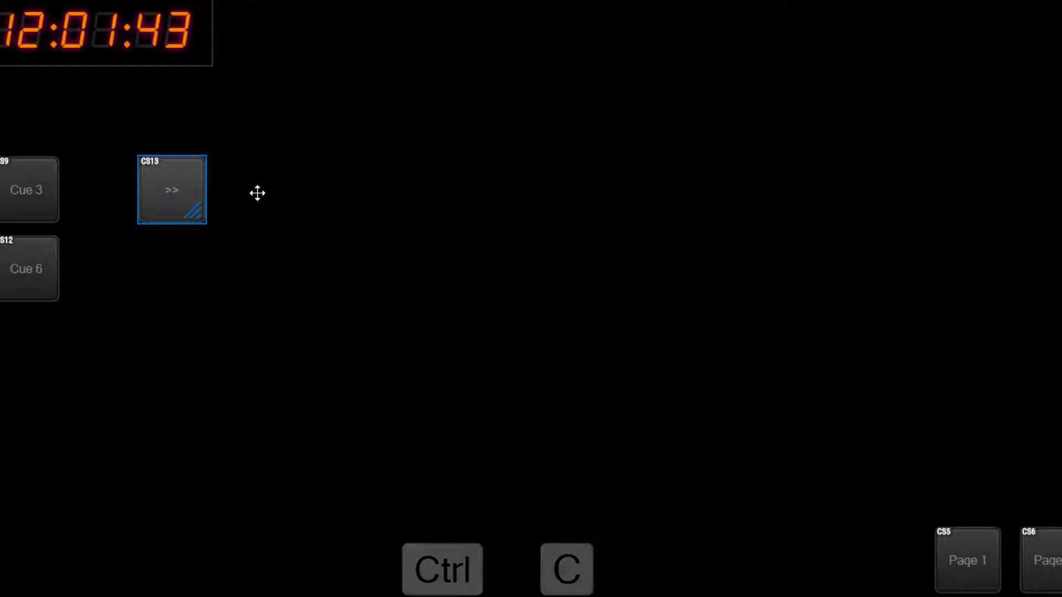
{"action": "key", "text": "ctrl+v"}
{"action": "left_click", "coordinate": [162, 279]}
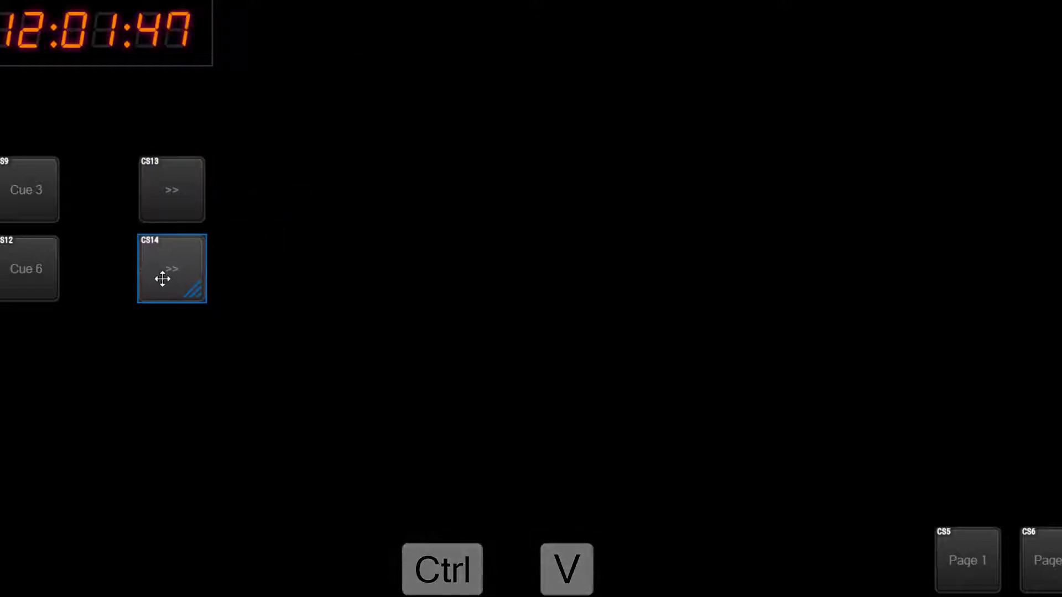
{"action": "double_click", "coordinate": [163, 279]}
{"action": "type", "text": "<<"}
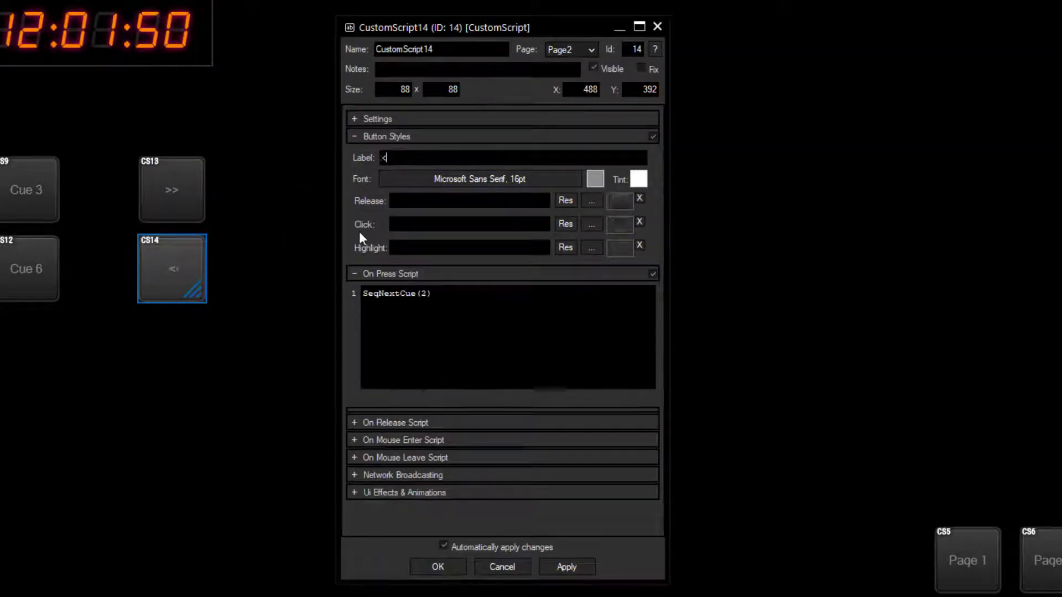
{"action": "left_click", "coordinate": [390, 293]}
{"action": "key", "text": "ctrl+a"}
{"action": "type", "text": "Seq"}
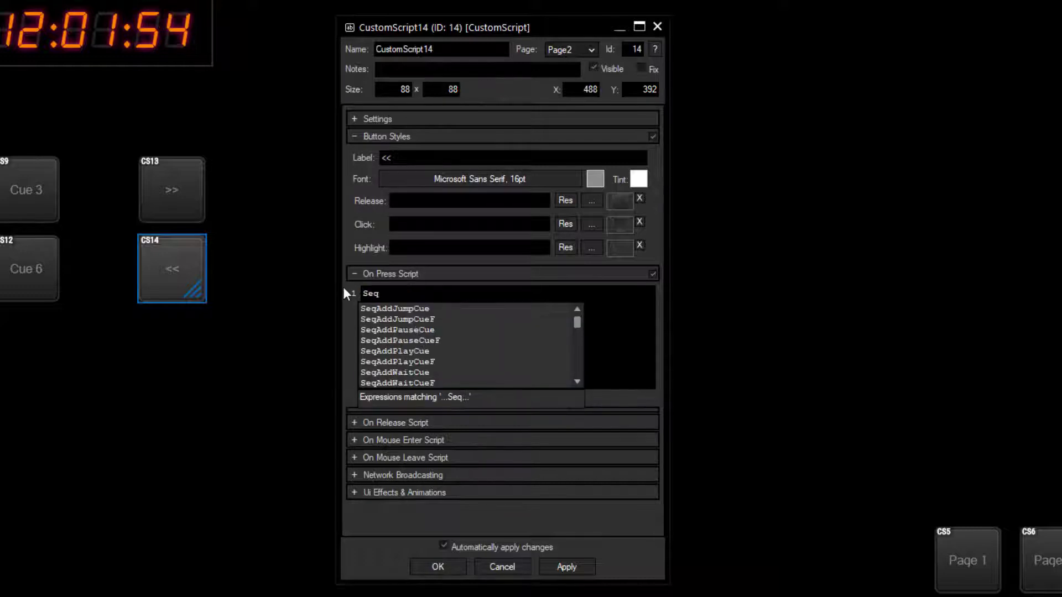
{"action": "type", "text": "LastC"}
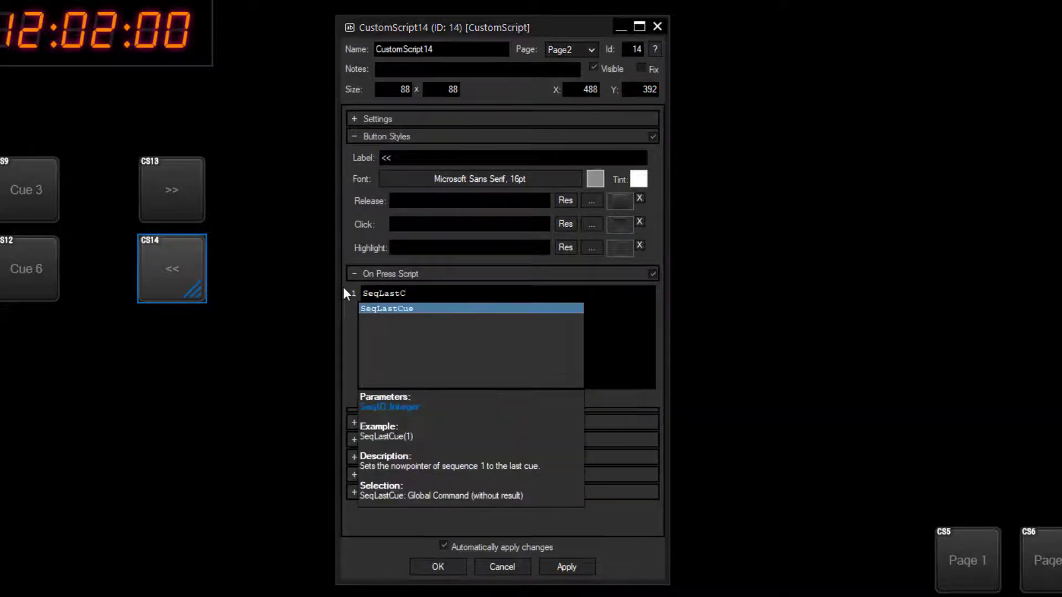
{"action": "key", "text": "Tab"}
{"action": "type", "text": "(2)"}
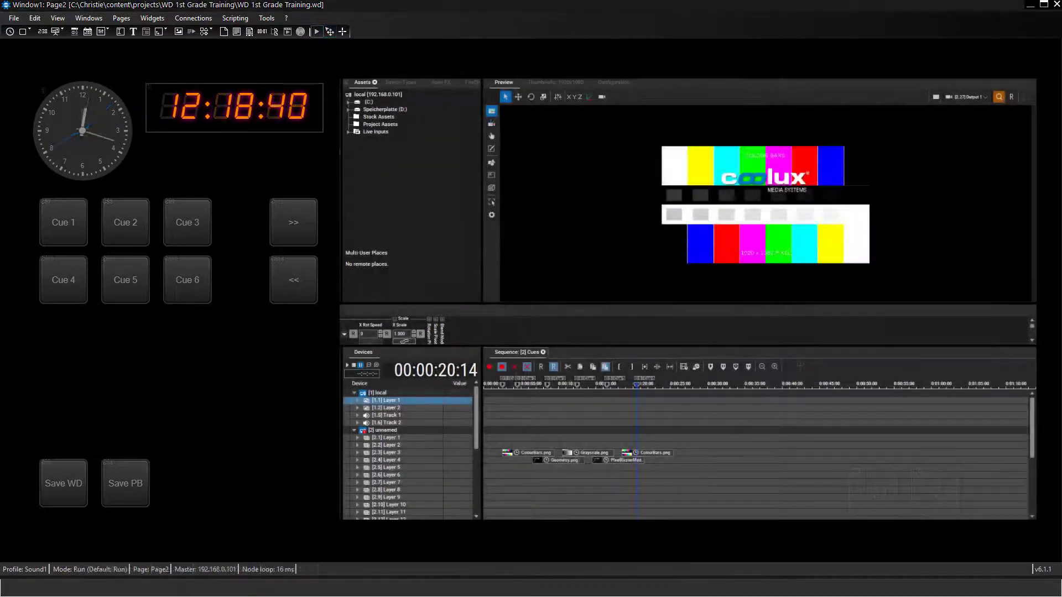
Step: In run mode, step sequence 2 back three cues with <<, then forward twice with >>
{"action": "left_click", "coordinate": [306, 279]}
{"action": "left_click", "coordinate": [306, 280]}
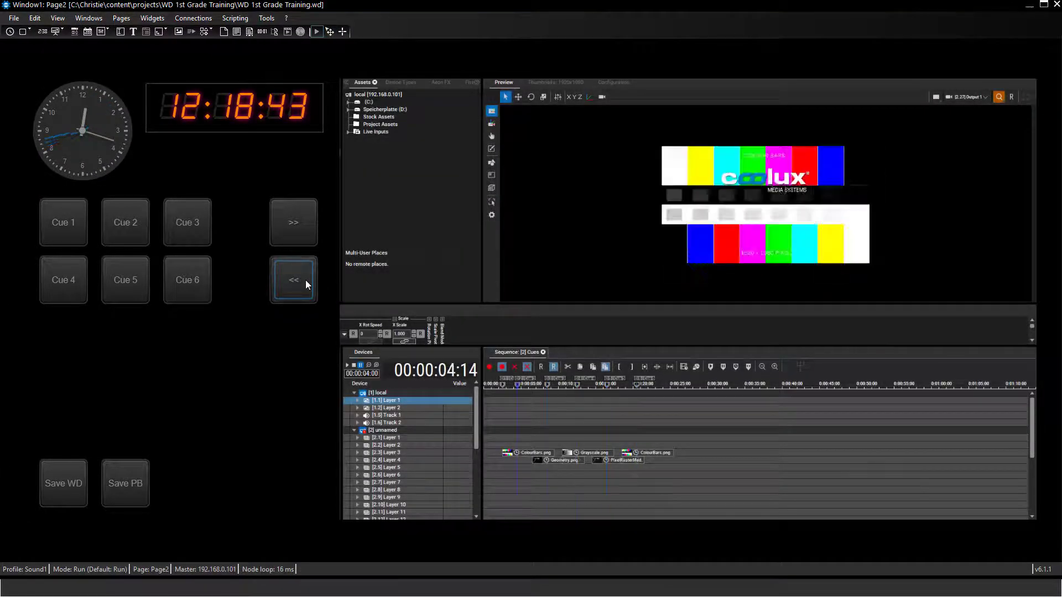
{"action": "left_click", "coordinate": [305, 280]}
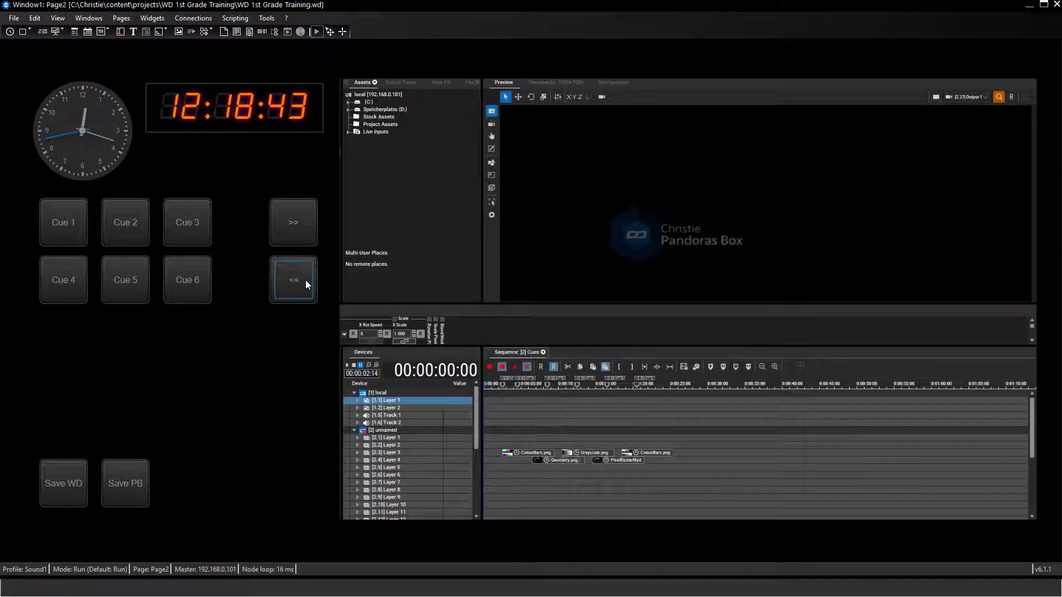
{"action": "left_click", "coordinate": [303, 229]}
{"action": "left_click", "coordinate": [303, 229]}
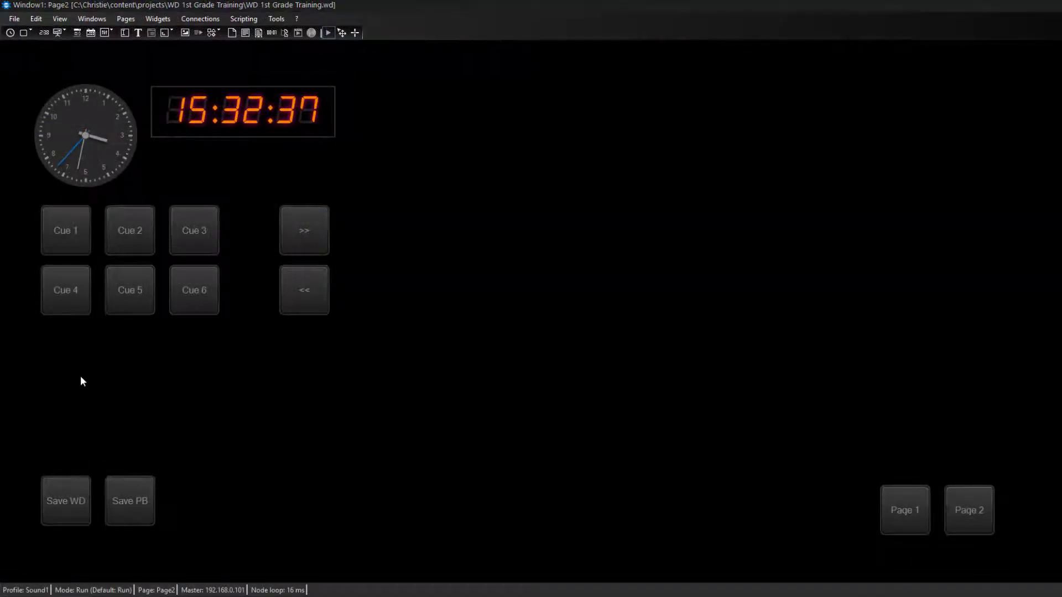
Step: Place a new CustomScript widget below the cue buttons and open its properties
{"action": "left_click", "coordinate": [30, 34]}
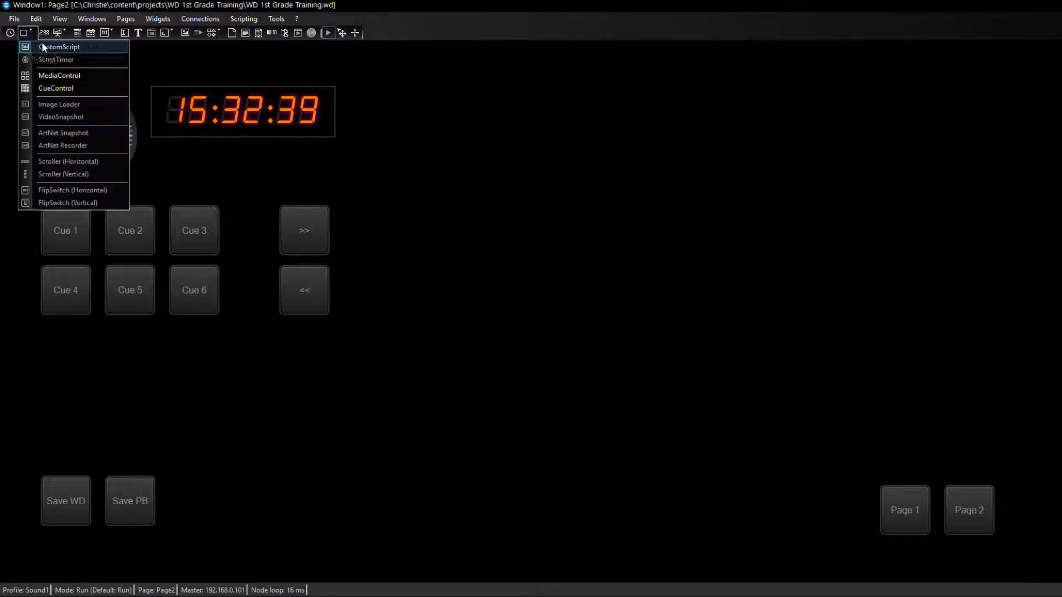
{"action": "left_click", "coordinate": [58, 46]}
{"action": "left_click", "coordinate": [64, 373]}
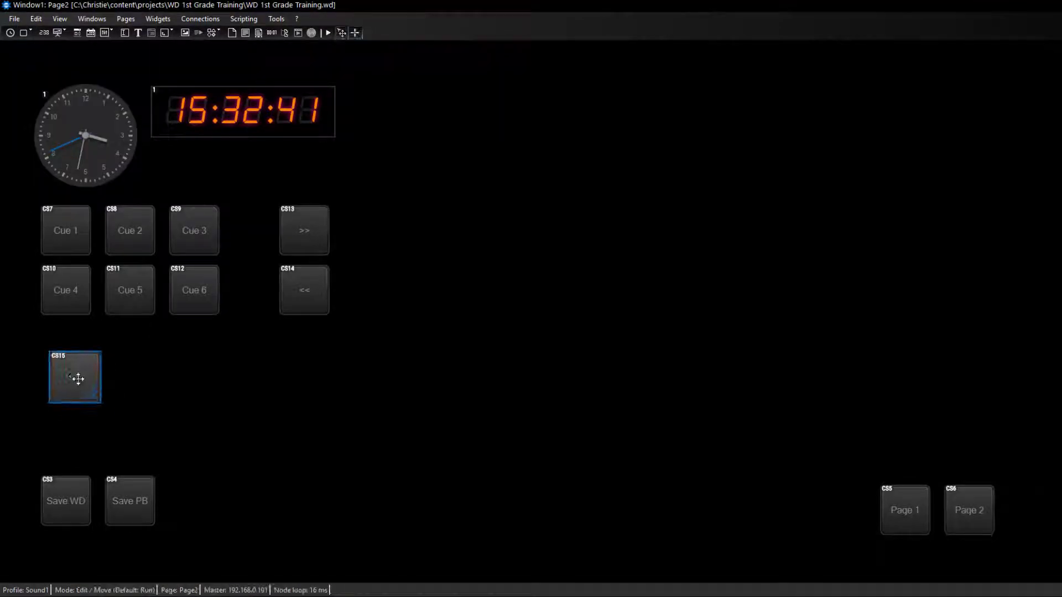
{"action": "left_click_drag", "start_coordinate": [77, 375], "coordinate": [70, 370]}
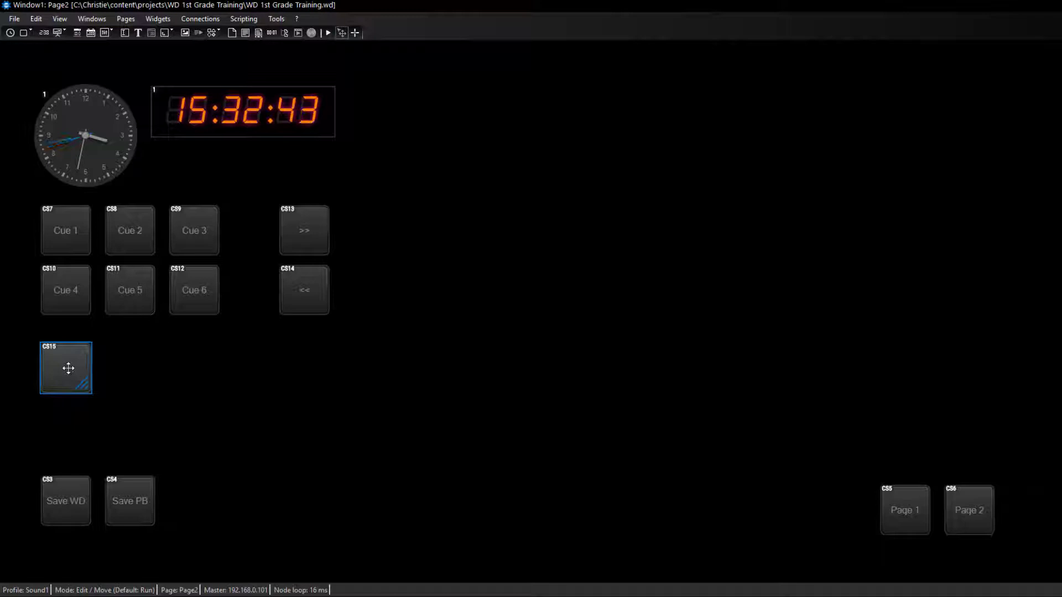
{"action": "double_click", "coordinate": [68, 368]}
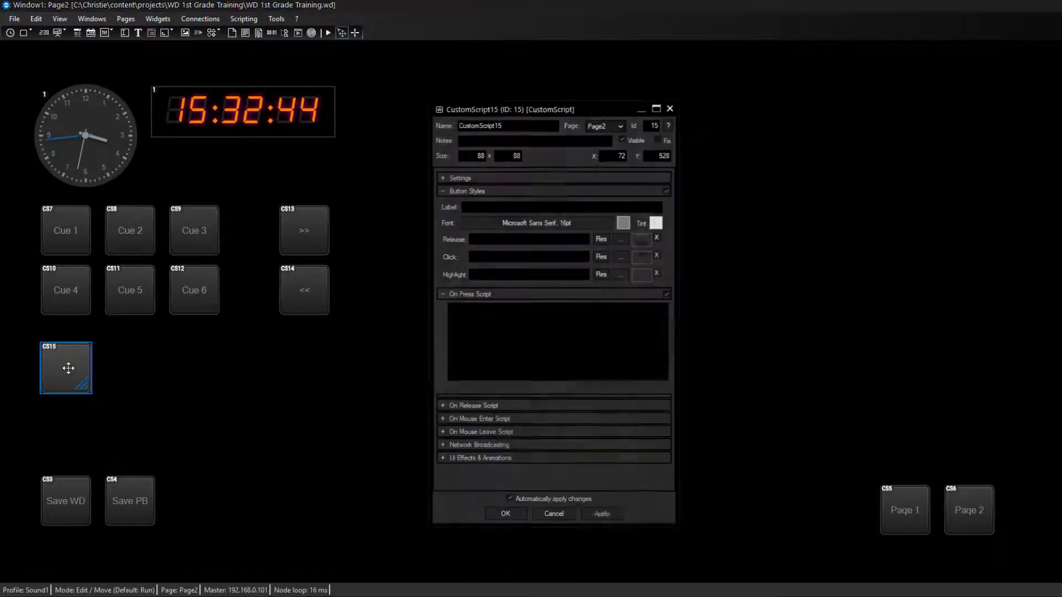
Step: Give the widget the Play icon and begin its SeqSetState press script
{"action": "left_click", "coordinate": [601, 239]}
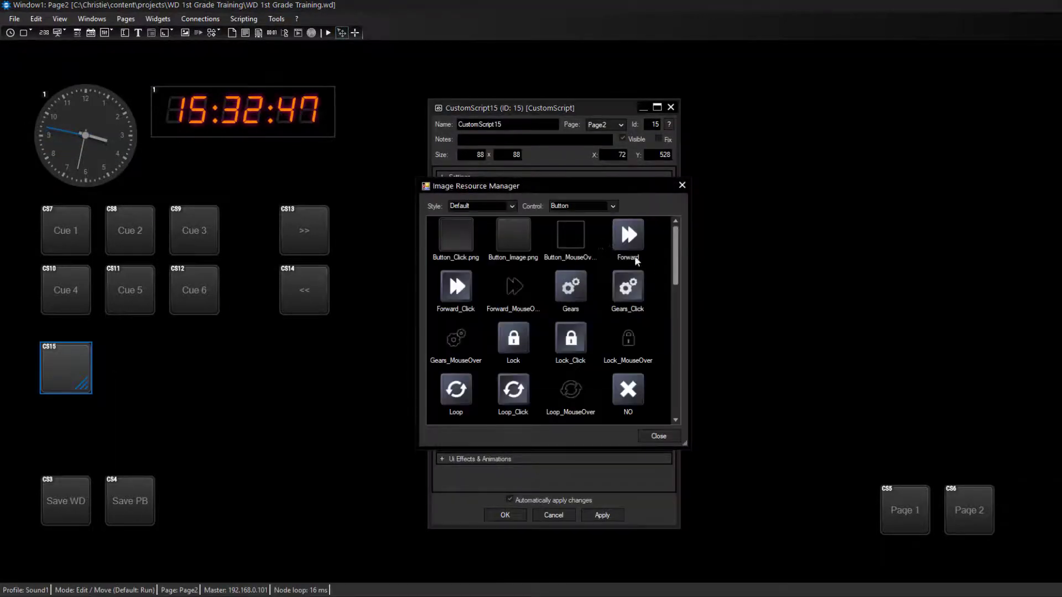
{"action": "left_click_drag", "start_coordinate": [676, 260], "coordinate": [678, 355]}
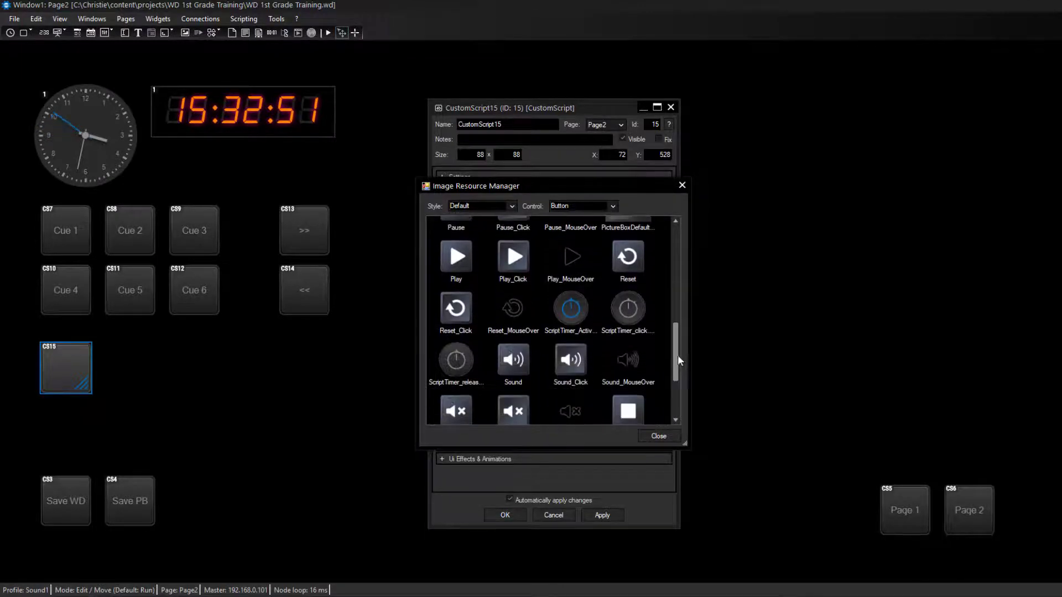
{"action": "double_click", "coordinate": [458, 256]}
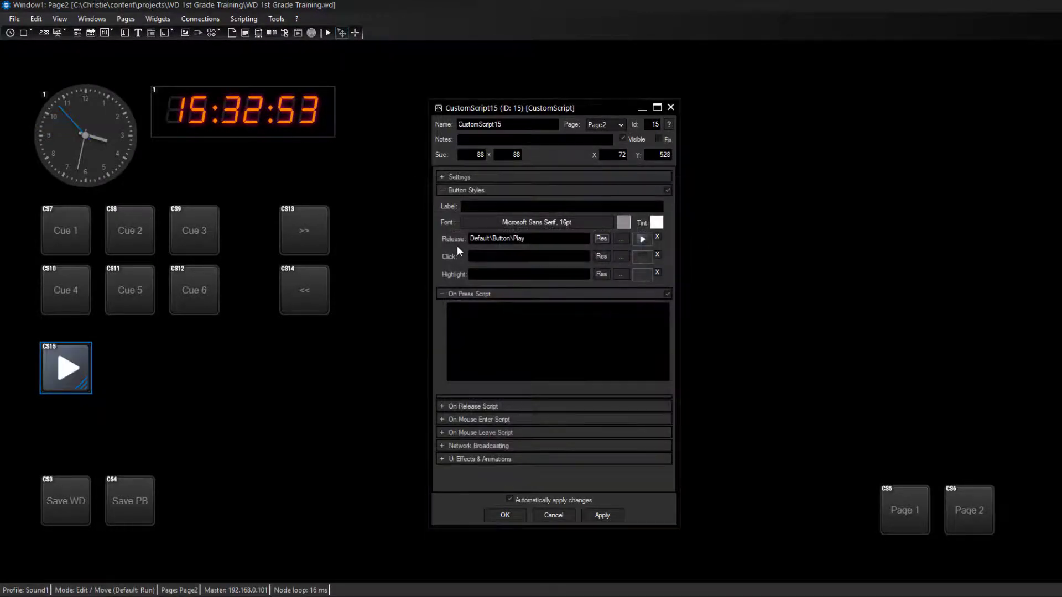
{"action": "left_click", "coordinate": [498, 340]}
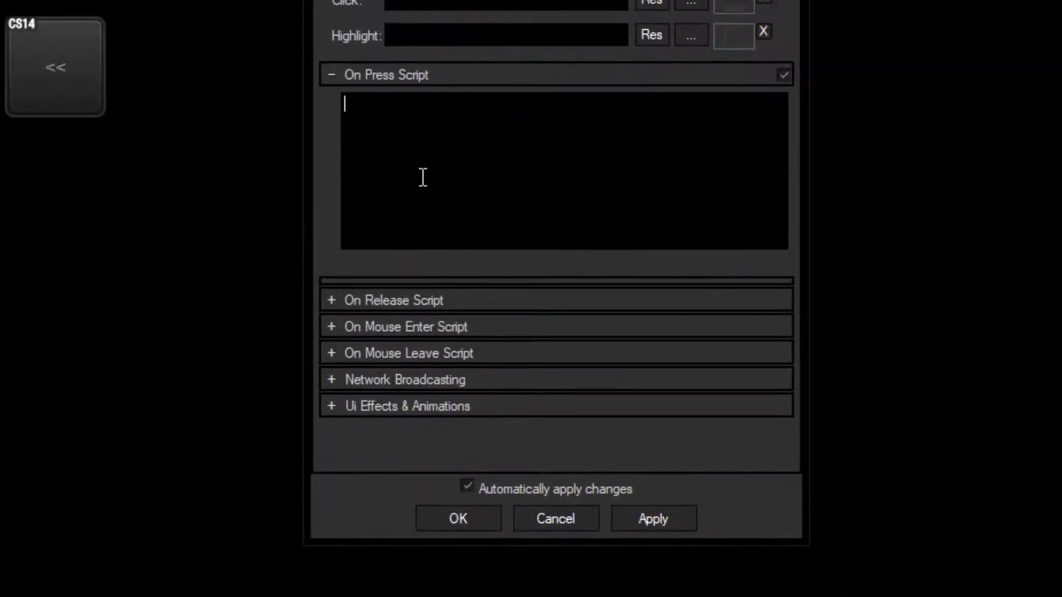
{"action": "type", "text": "Seq"}
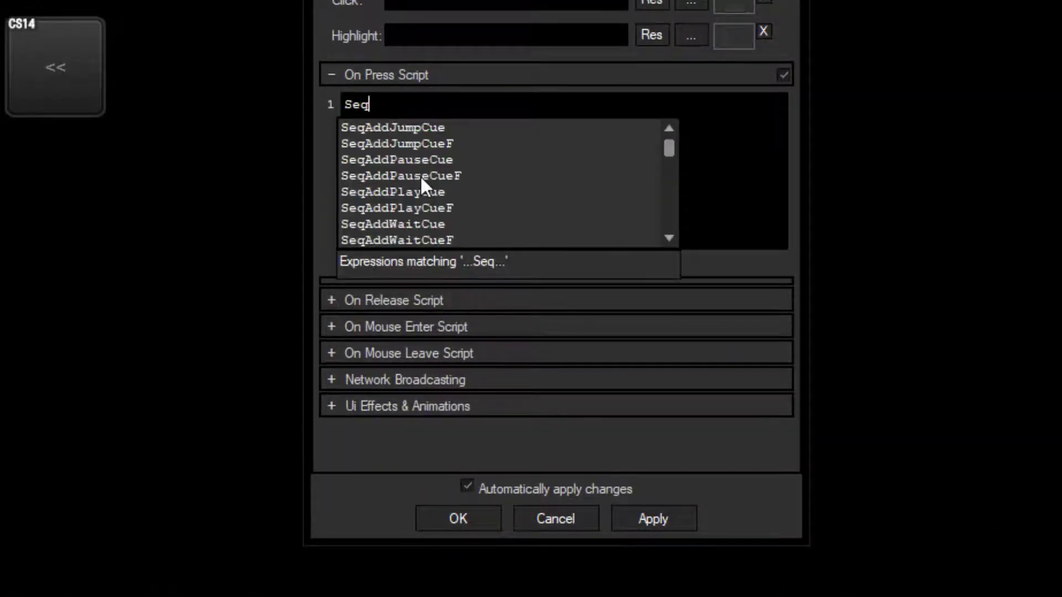
{"action": "type", "text": "SetS"}
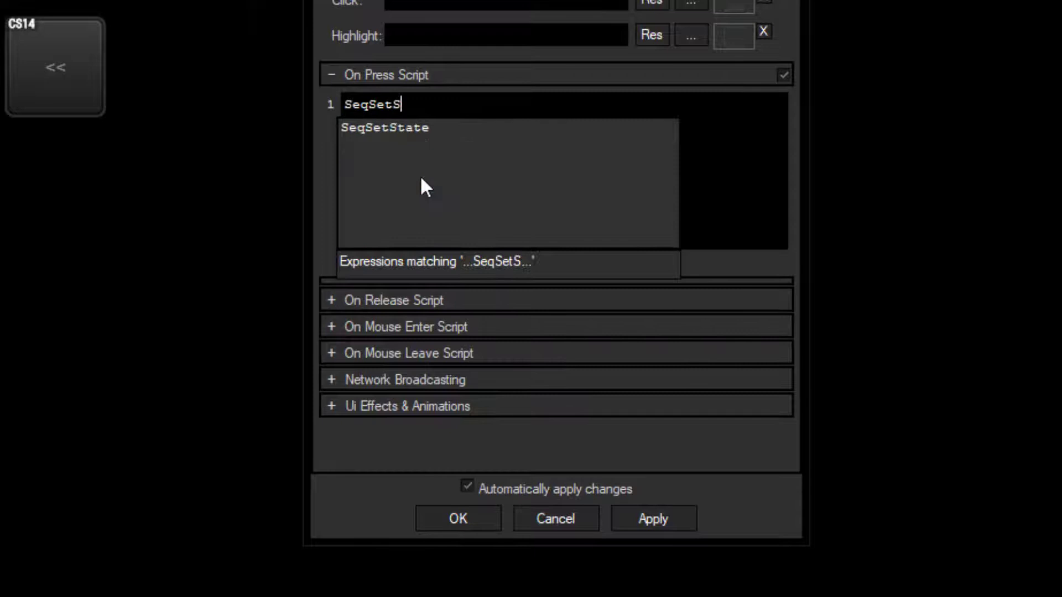
{"action": "type", "text": "ta"}
{"action": "key", "text": "Down"}
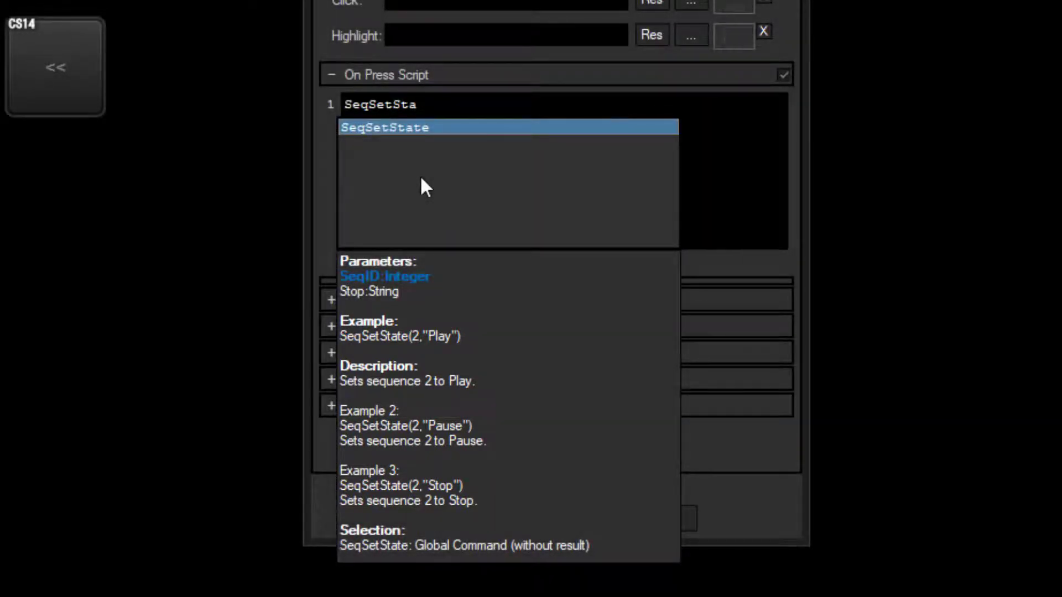
{"action": "type", "text": "te("}
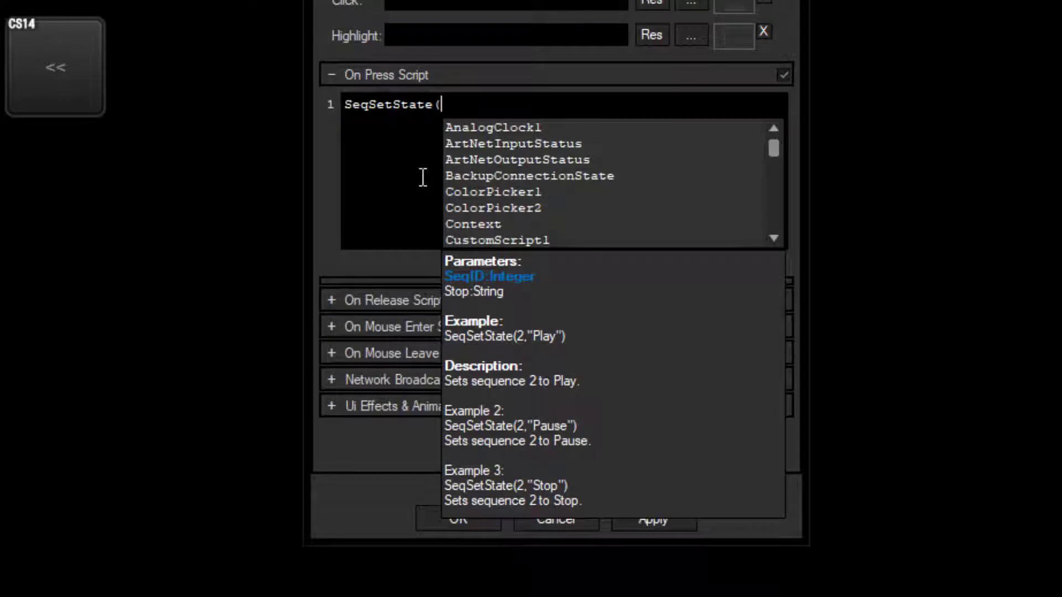
{"action": "type", "text": "2,\""}
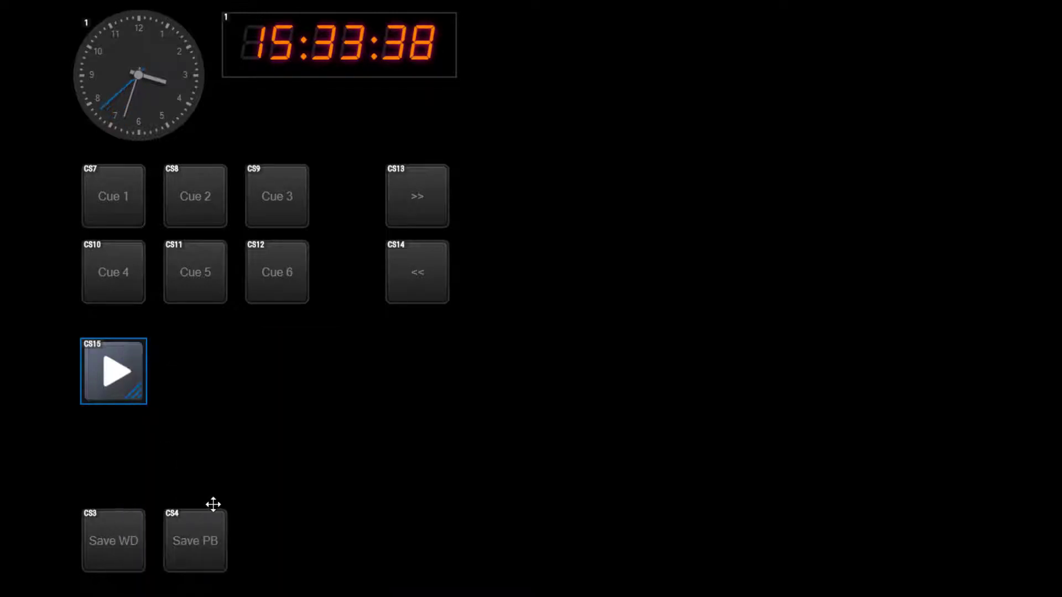
Step: Paste a copy of the play button beside it and give it the Pause icon
{"action": "left_click_drag", "start_coordinate": [133, 390], "coordinate": [204, 380]}
{"action": "double_click", "coordinate": [195, 378]}
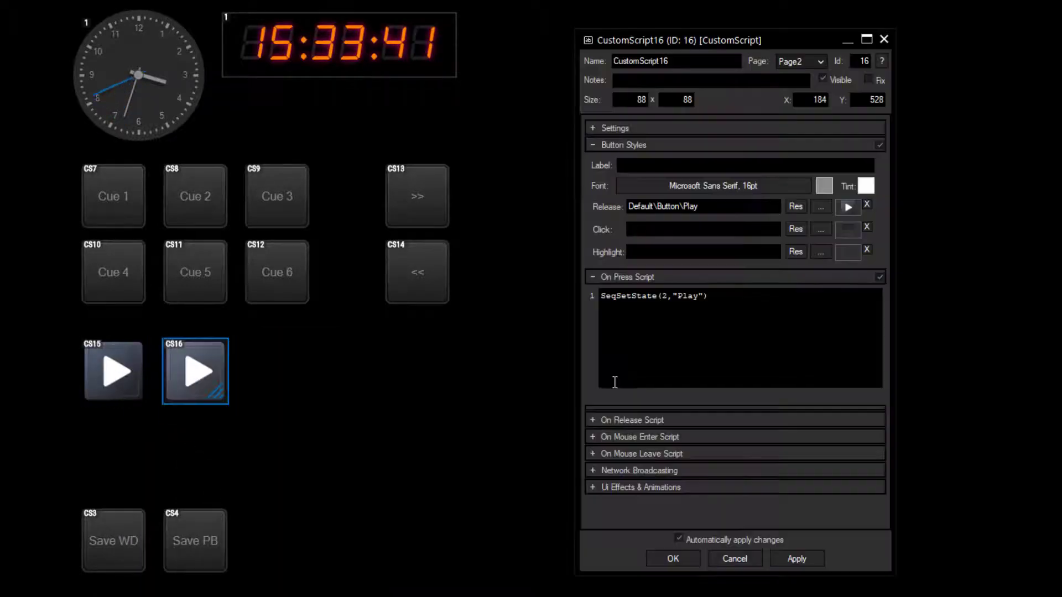
{"action": "left_click", "coordinate": [793, 205]}
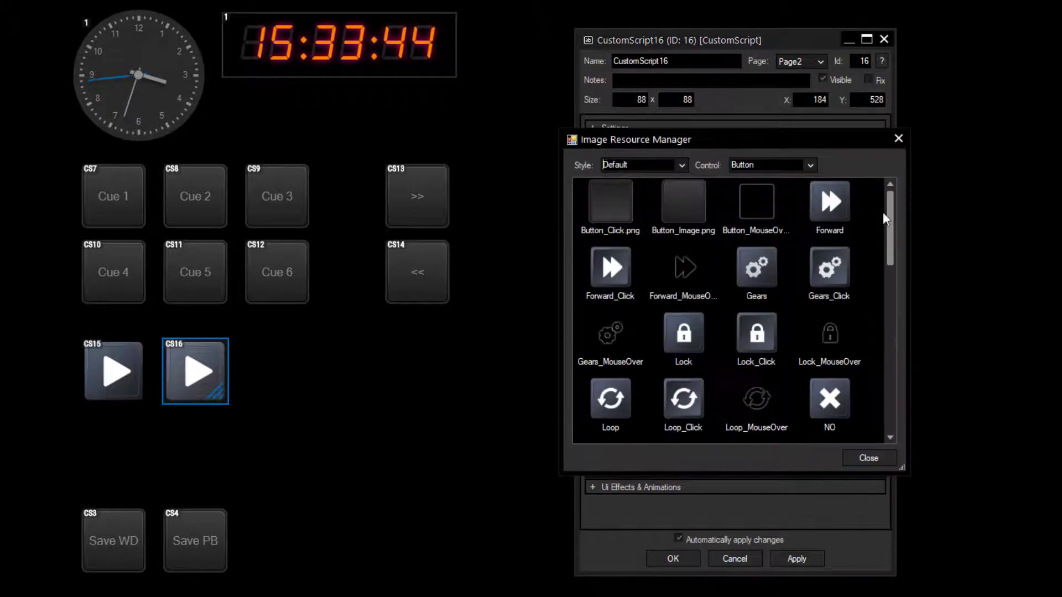
{"action": "left_click_drag", "start_coordinate": [890, 219], "coordinate": [892, 298]}
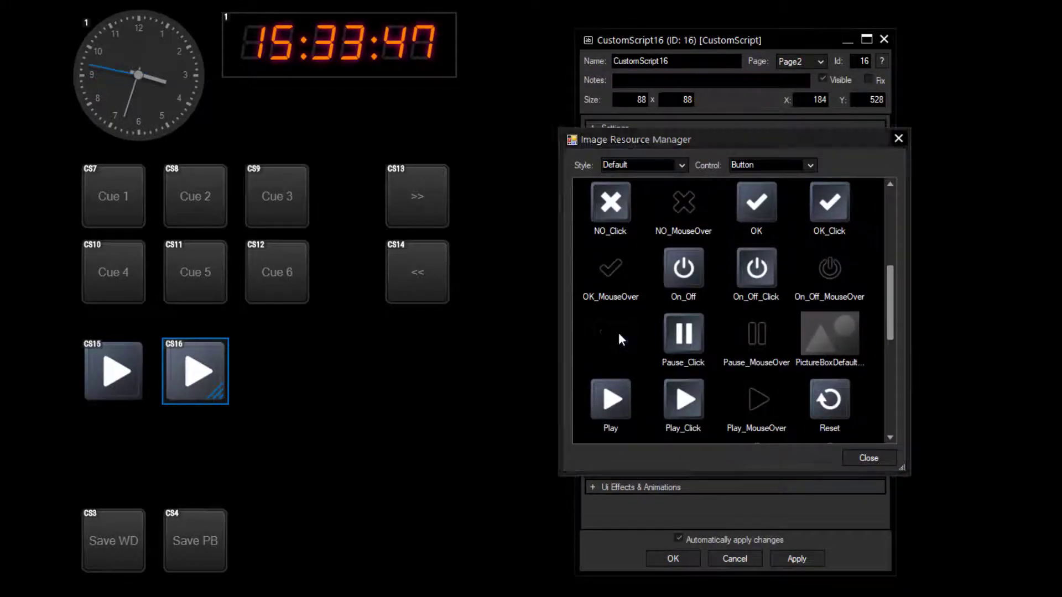
{"action": "double_click", "coordinate": [610, 333]}
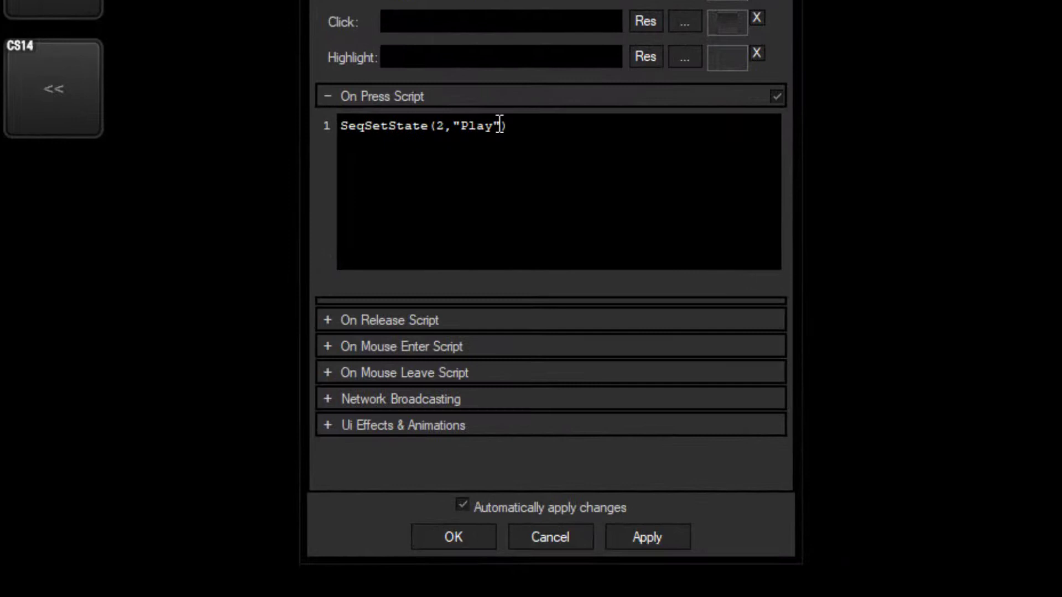
Step: Change the copy's script state to Pause, then give the third button the Stop icon
{"action": "left_click", "coordinate": [503, 130]}
{"action": "key", "text": "BackSpace"}
{"action": "key", "text": "BackSpace"}
{"action": "key", "text": "BackSpace"}
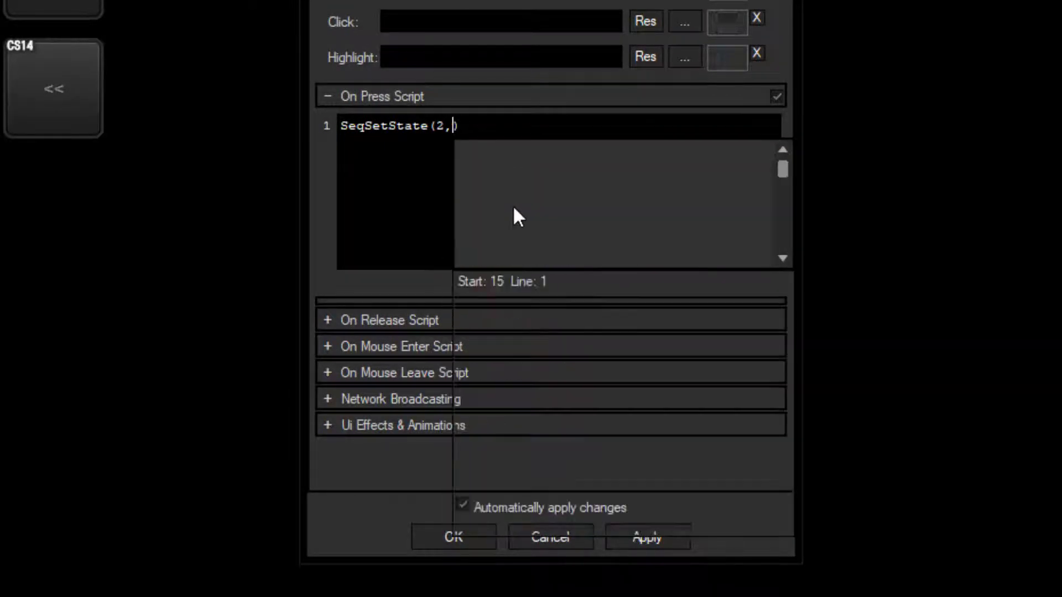
{"action": "type", "text": "\"Pause\""}
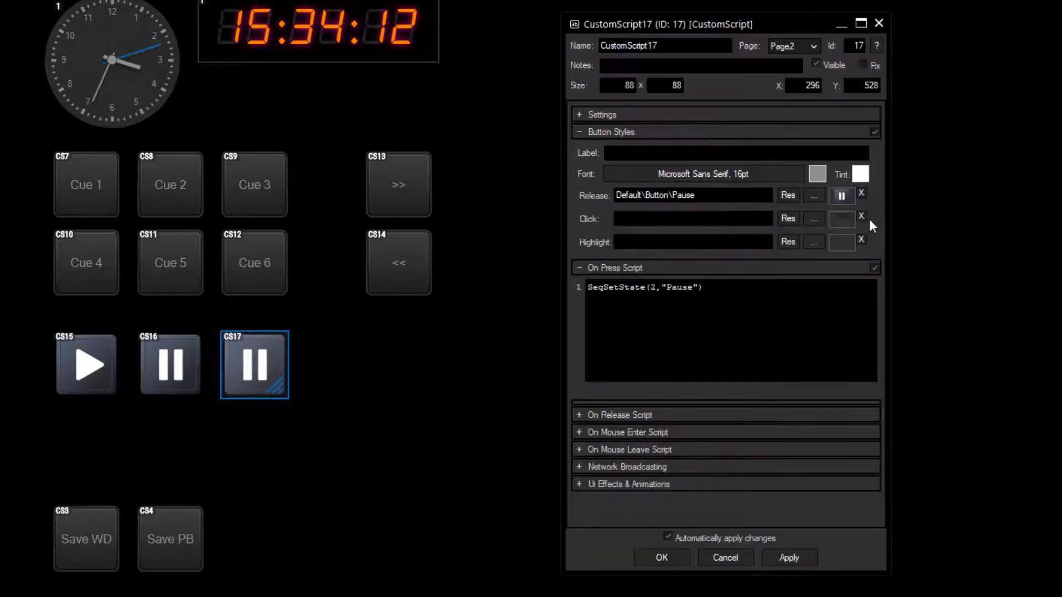
{"action": "left_click", "coordinate": [813, 218]}
{"action": "scroll", "coordinate": [881, 348], "scroll_direction": "down", "scroll_amount": 8}
{"action": "scroll", "coordinate": [830, 357], "scroll_direction": "down", "scroll_amount": 8}
{"action": "scroll", "coordinate": [789, 382], "scroll_direction": "down", "scroll_amount": 5}
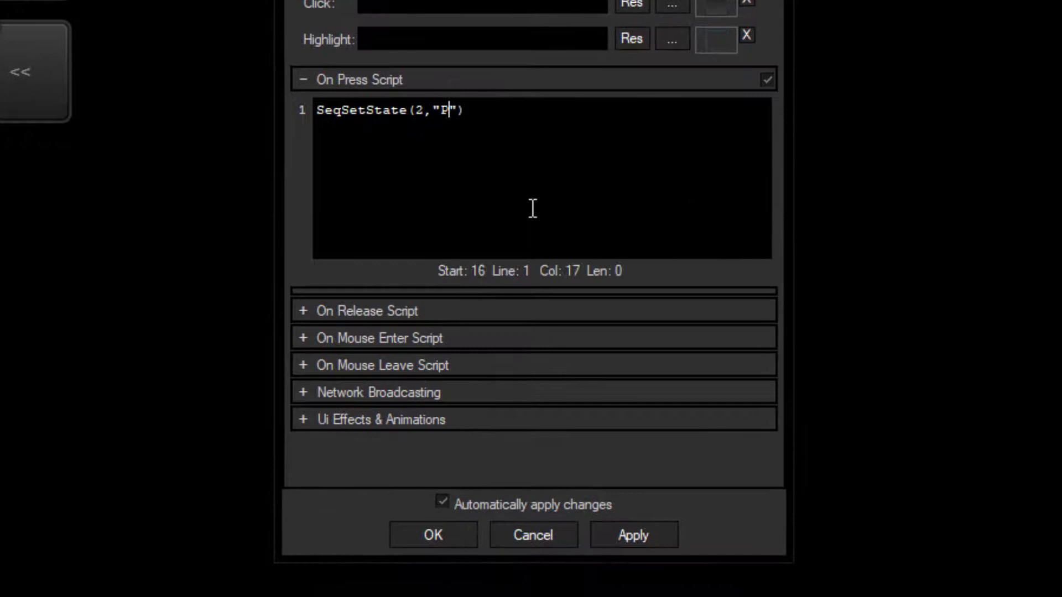
{"action": "type", "text": "Stop"}
{"action": "left_click", "coordinate": [482, 519]}
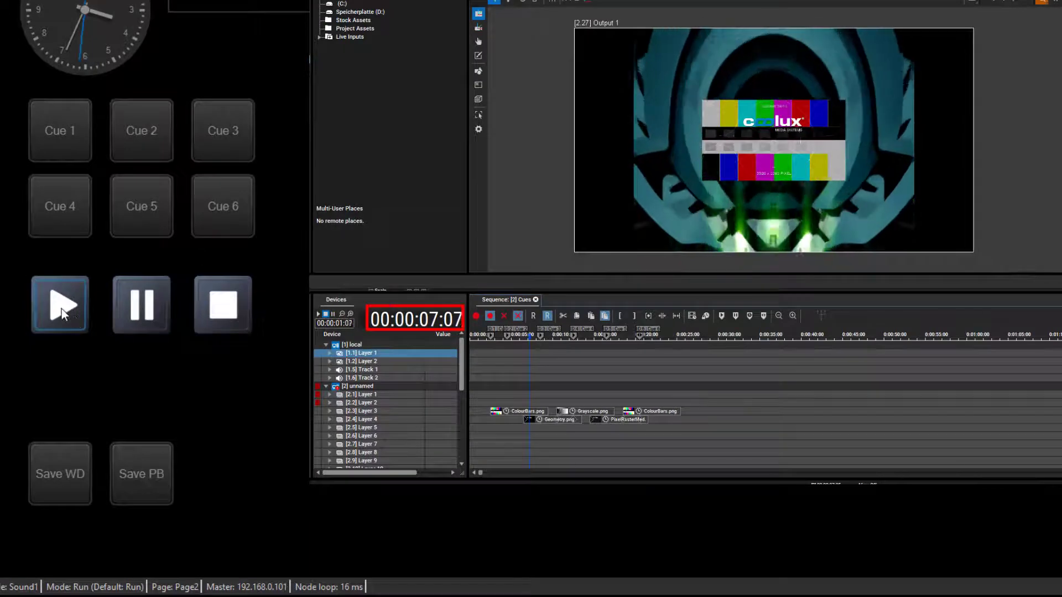
Step: Press Pause, then Stop, to pause and reset sequence 2 playback
{"action": "left_click", "coordinate": [136, 313]}
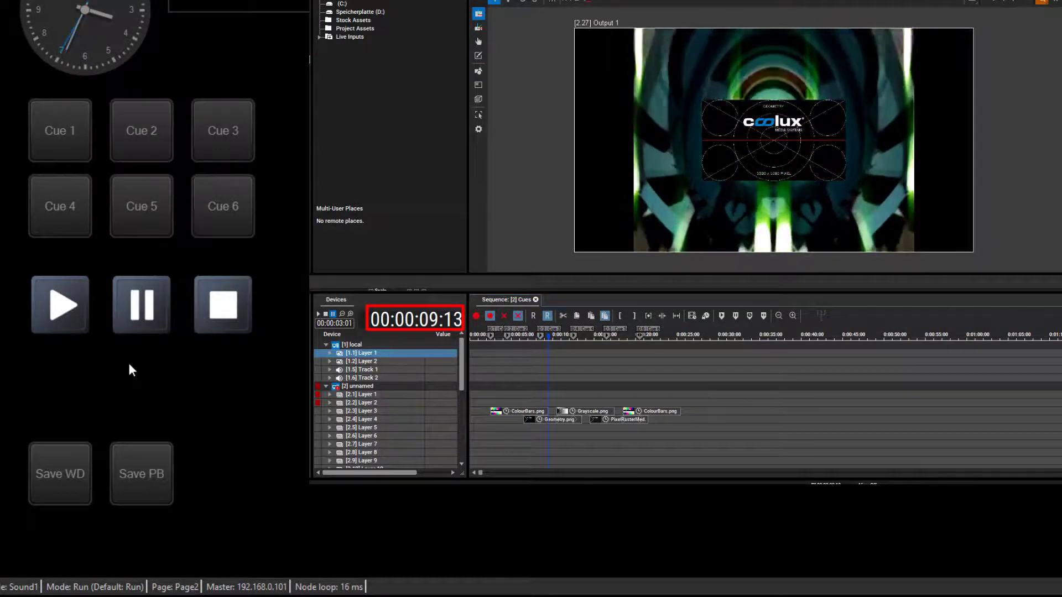
{"action": "left_click", "coordinate": [222, 309]}
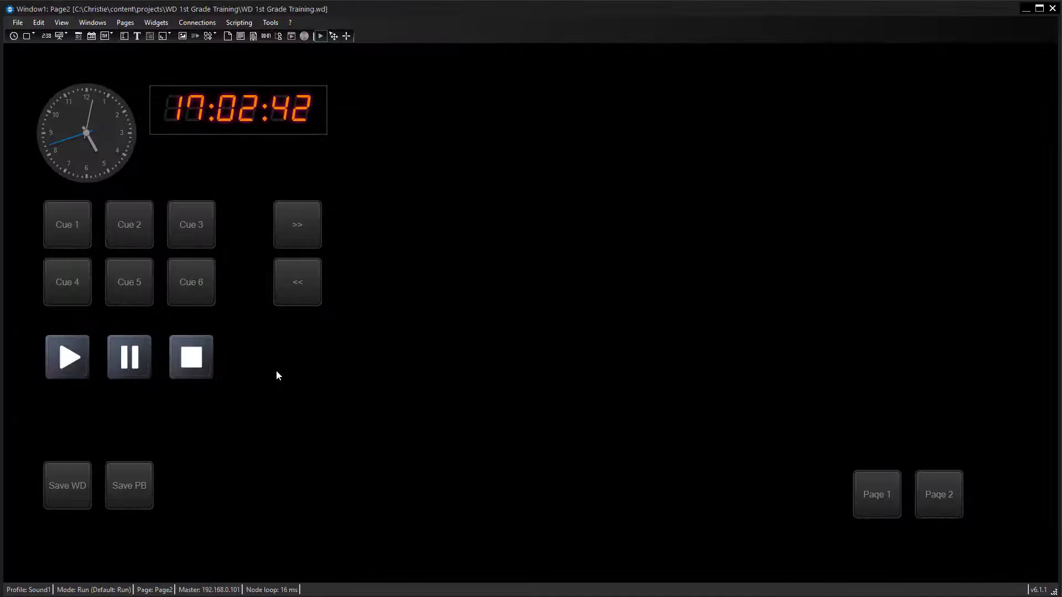
Step: Add a vertical fader to Page2 from the right-click menu and open its properties
{"action": "right_click", "coordinate": [284, 325]}
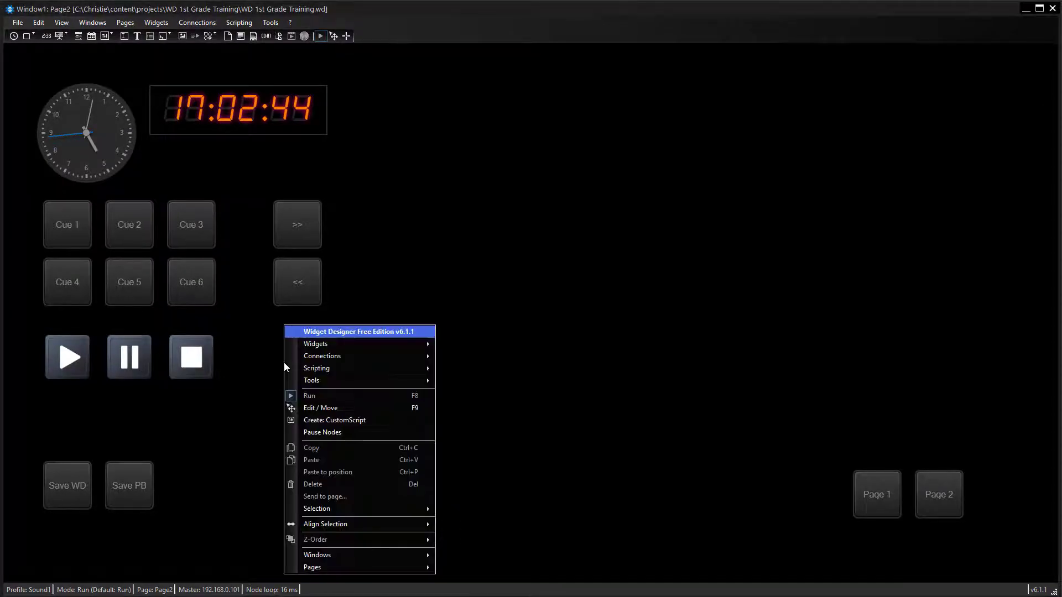
{"action": "mouse_move", "coordinate": [357, 344]}
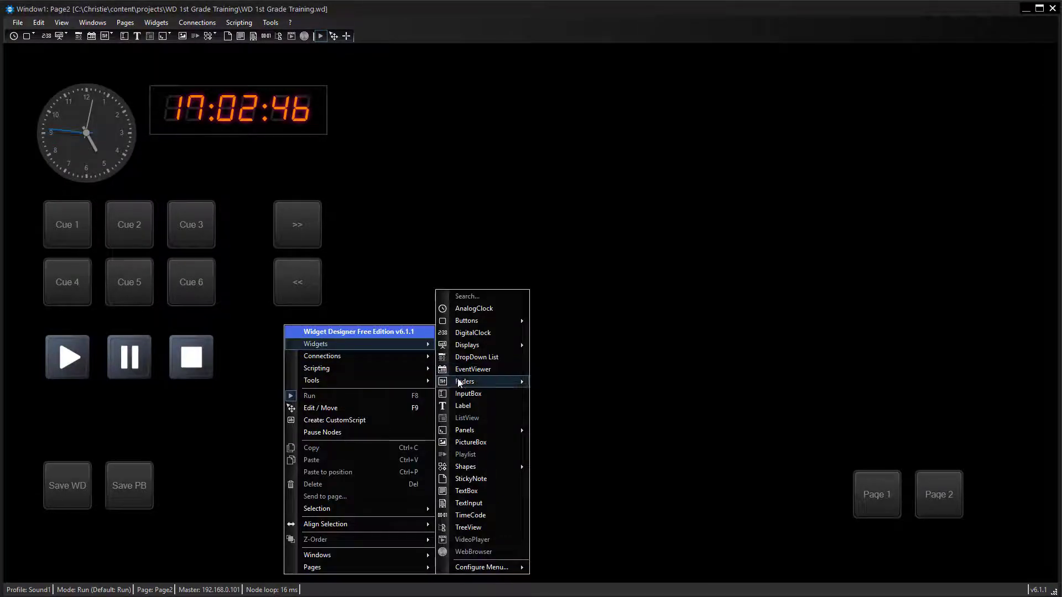
{"action": "mouse_move", "coordinate": [466, 383]}
{"action": "left_click", "coordinate": [554, 385]}
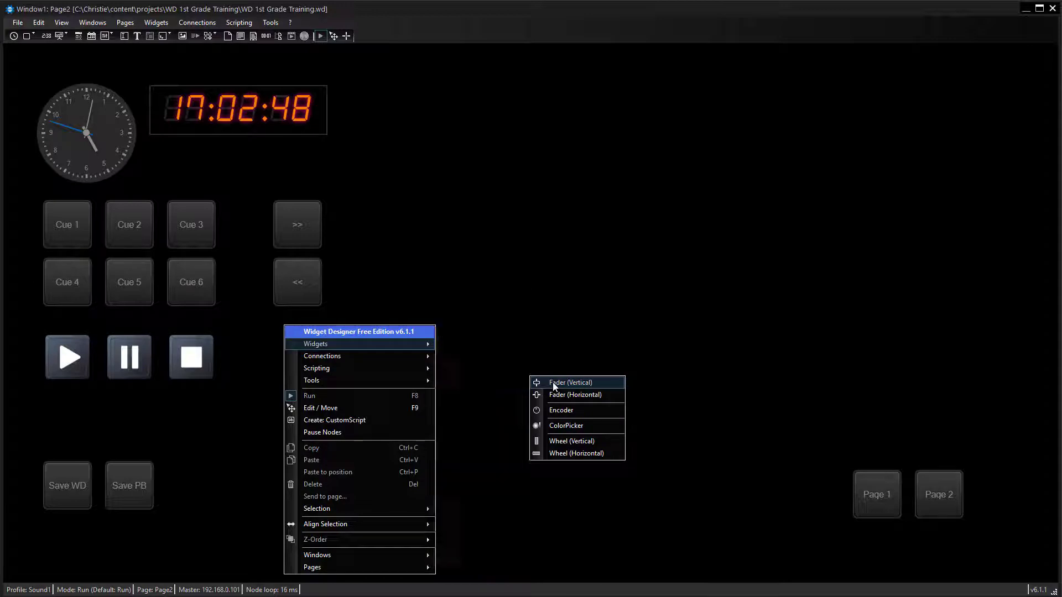
{"action": "left_click", "coordinate": [293, 345]}
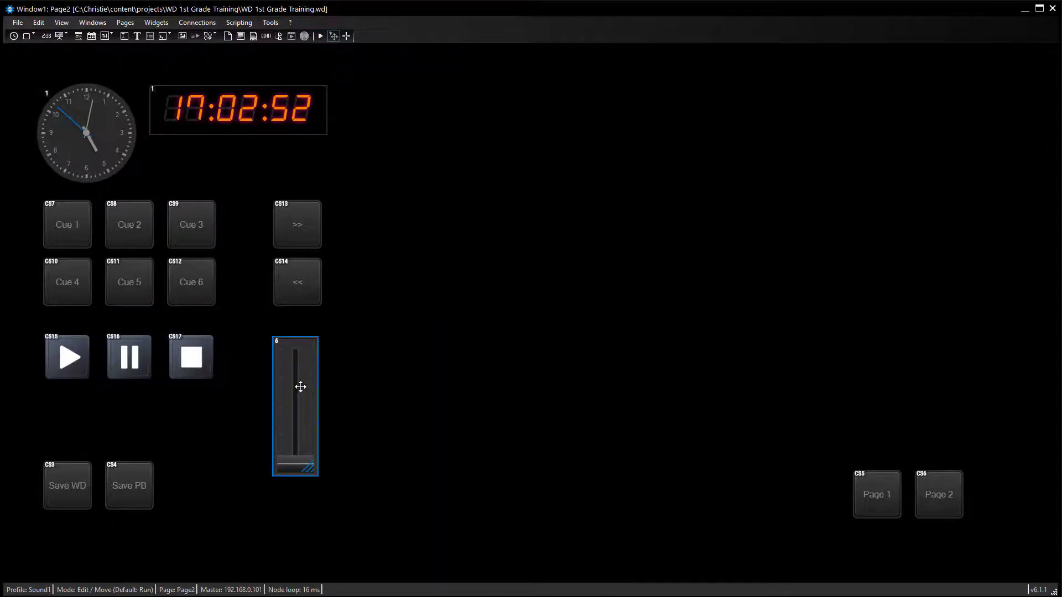
{"action": "double_click", "coordinate": [300, 387]}
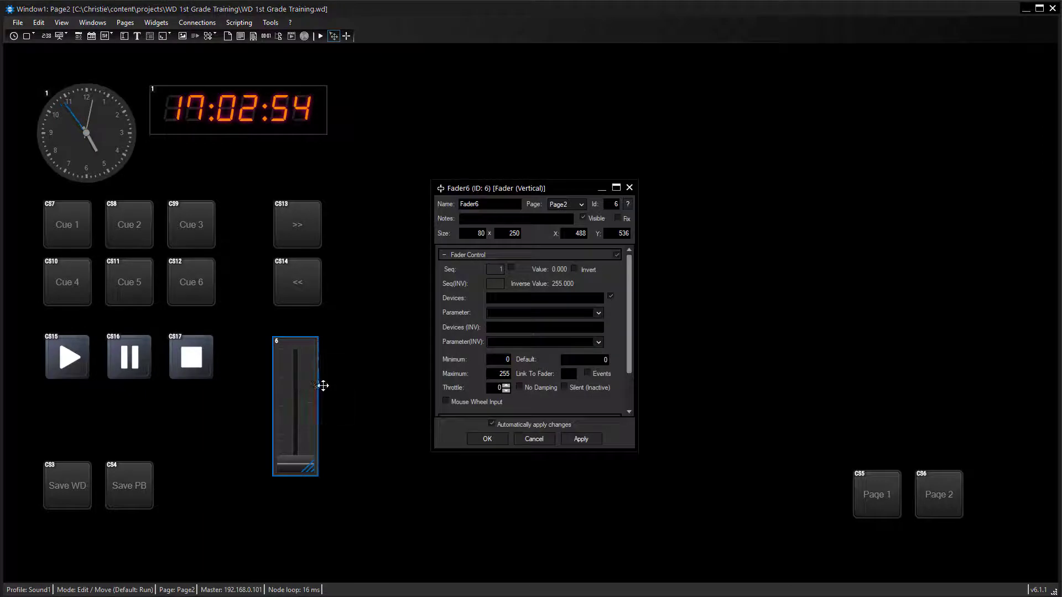
Step: Point the fader at devices 2.3 and 2.4 with the Opacity parameter, and confirm
{"action": "left_click", "coordinate": [498, 298]}
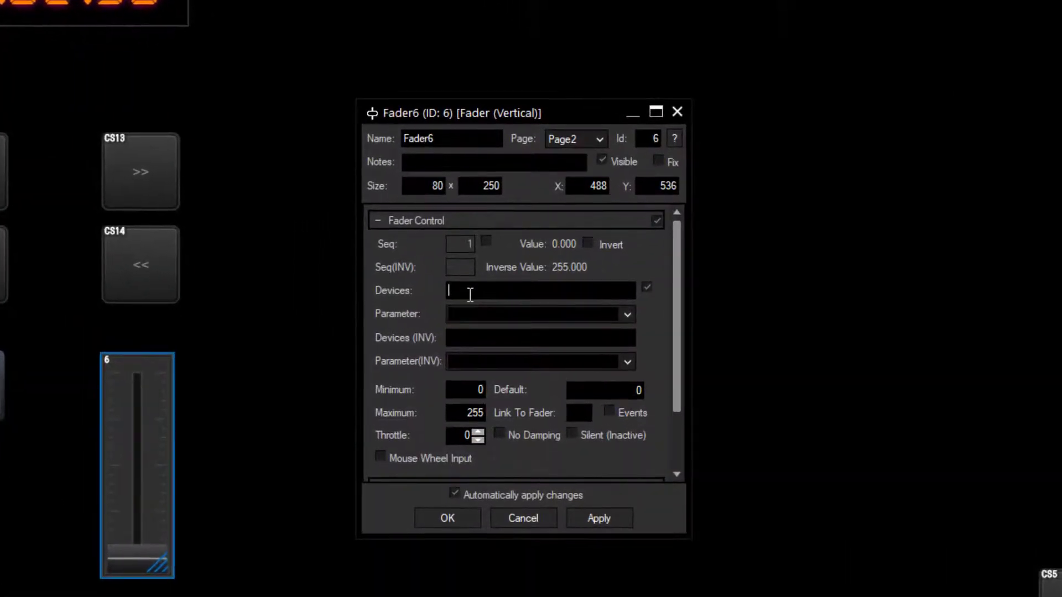
{"action": "type", "text": "2.3 2.4"}
{"action": "left_click", "coordinate": [627, 316]}
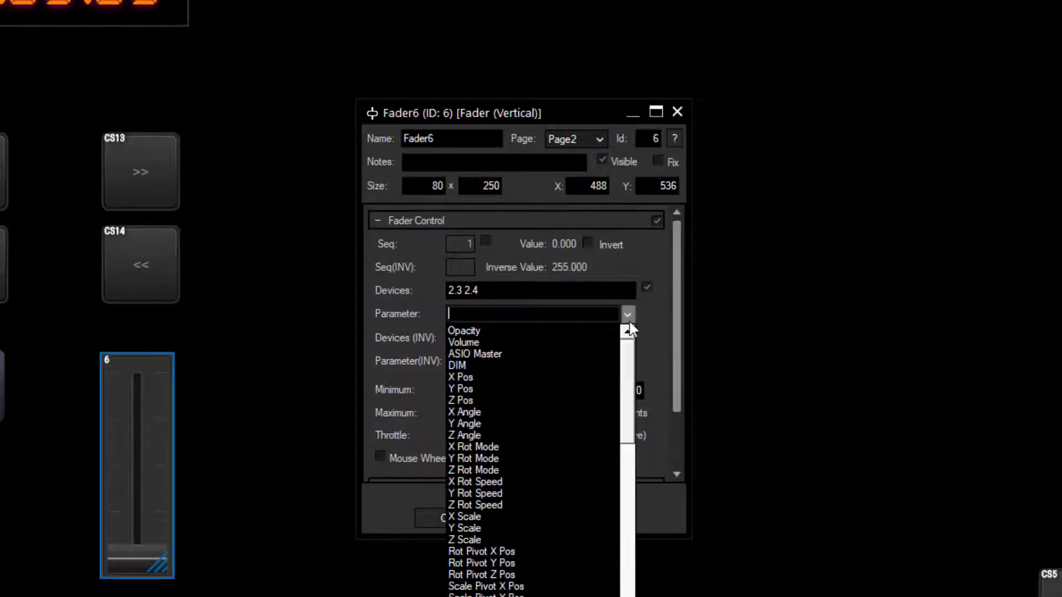
{"action": "left_click", "coordinate": [603, 329]}
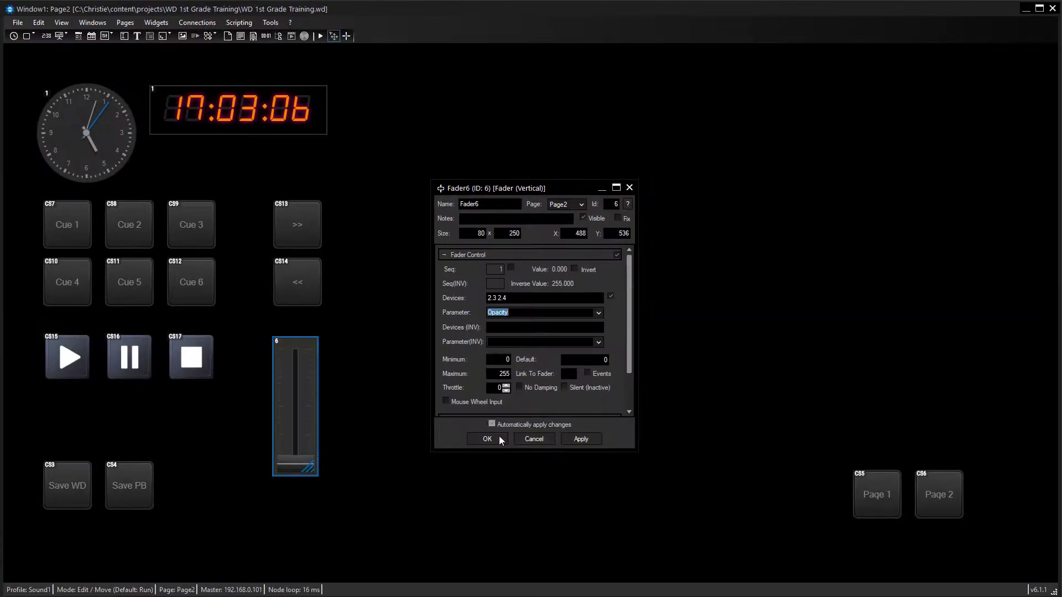
{"action": "left_click", "coordinate": [489, 443]}
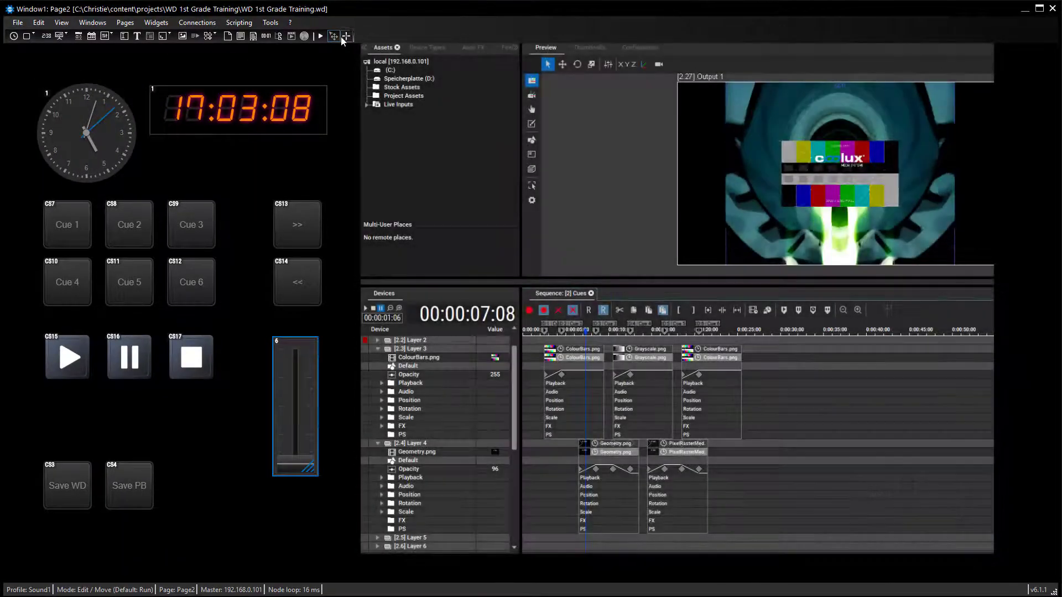
Step: Switch to Run mode and move the fader to change opacity of layers 2.3 and 2.4
{"action": "left_click", "coordinate": [320, 36]}
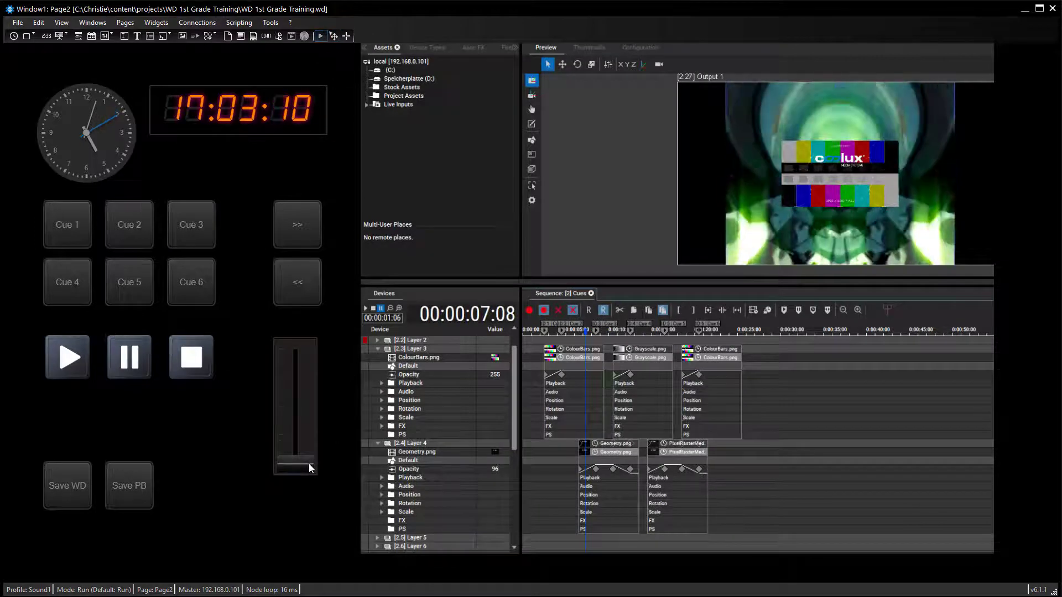
{"action": "mouse_move", "coordinate": [297, 464]}
{"action": "left_mouse_down"}
{"action": "mouse_move", "coordinate": [309, 345]}
{"action": "mouse_move", "coordinate": [302, 473]}
{"action": "left_mouse_up"}
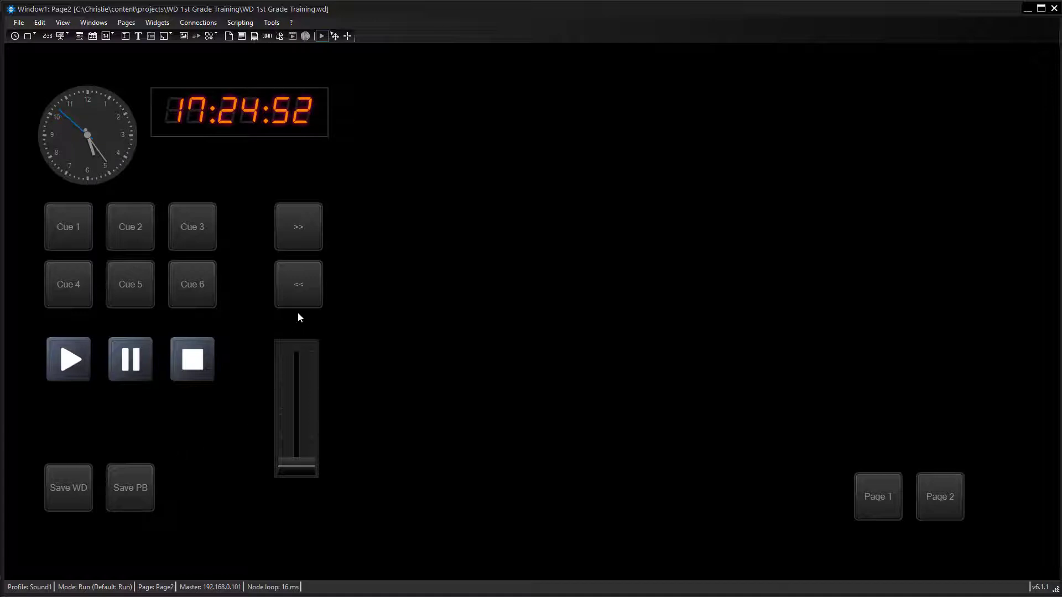
Step: Create an XY panel from the right-click widget menu and position it beside the fader
{"action": "right_click", "coordinate": [347, 249]}
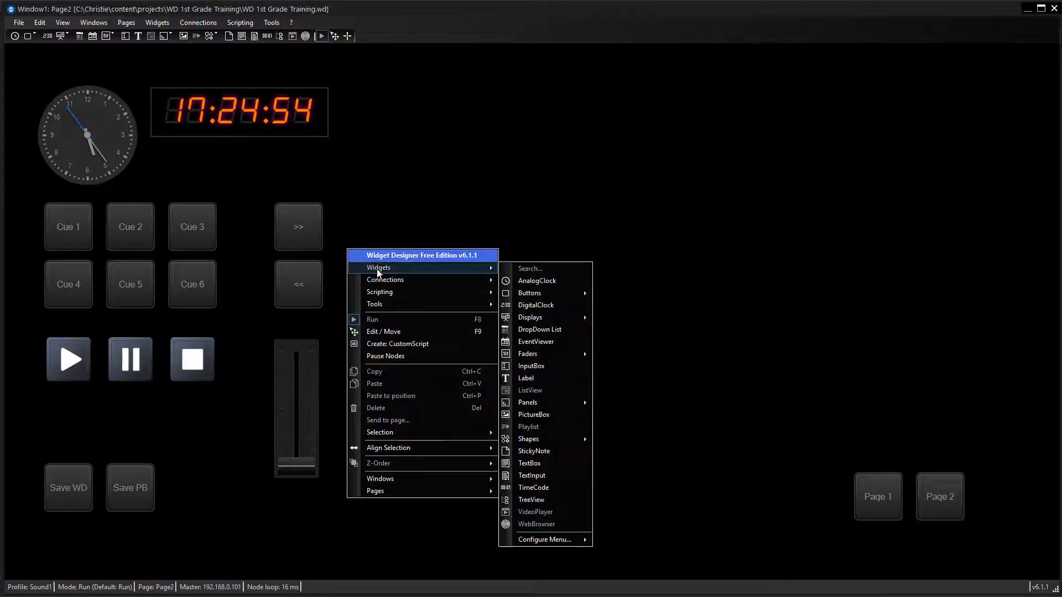
{"action": "mouse_move", "coordinate": [527, 402]}
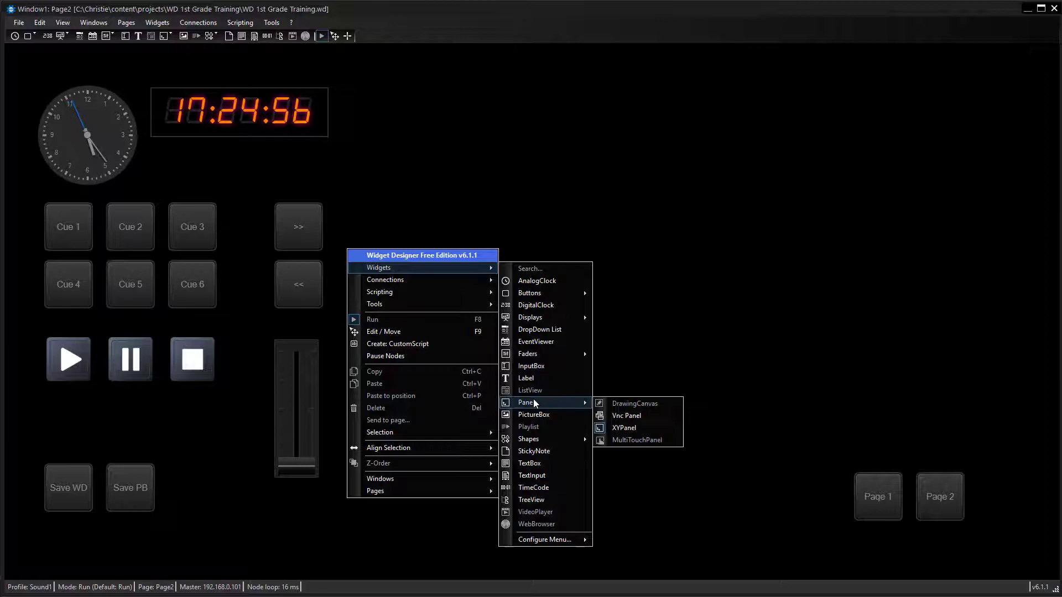
{"action": "left_click", "coordinate": [646, 428]}
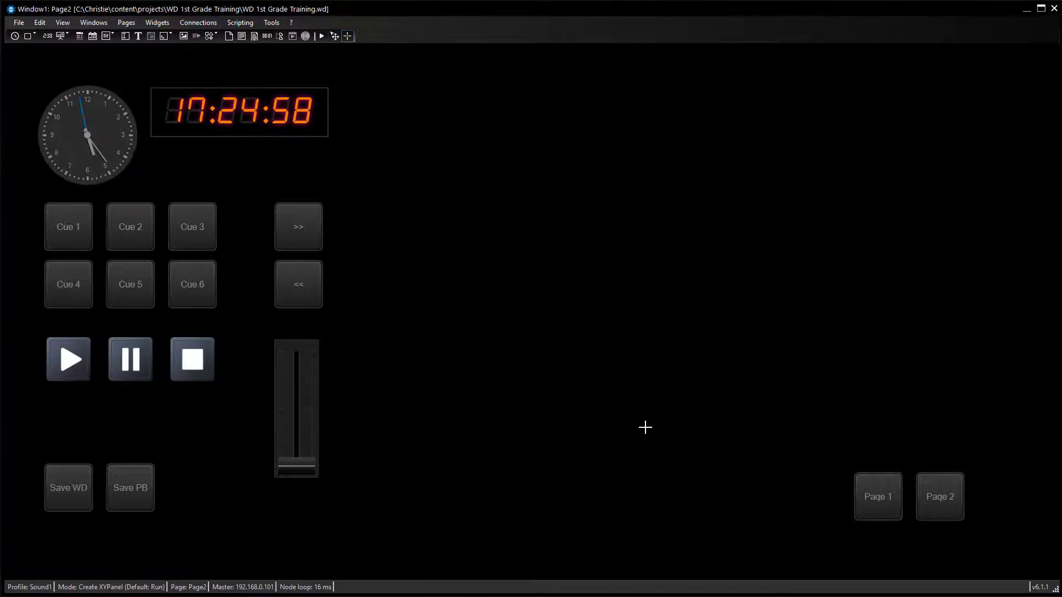
{"action": "left_click", "coordinate": [429, 318]}
{"action": "left_click_drag", "start_coordinate": [488, 371], "coordinate": [429, 308]}
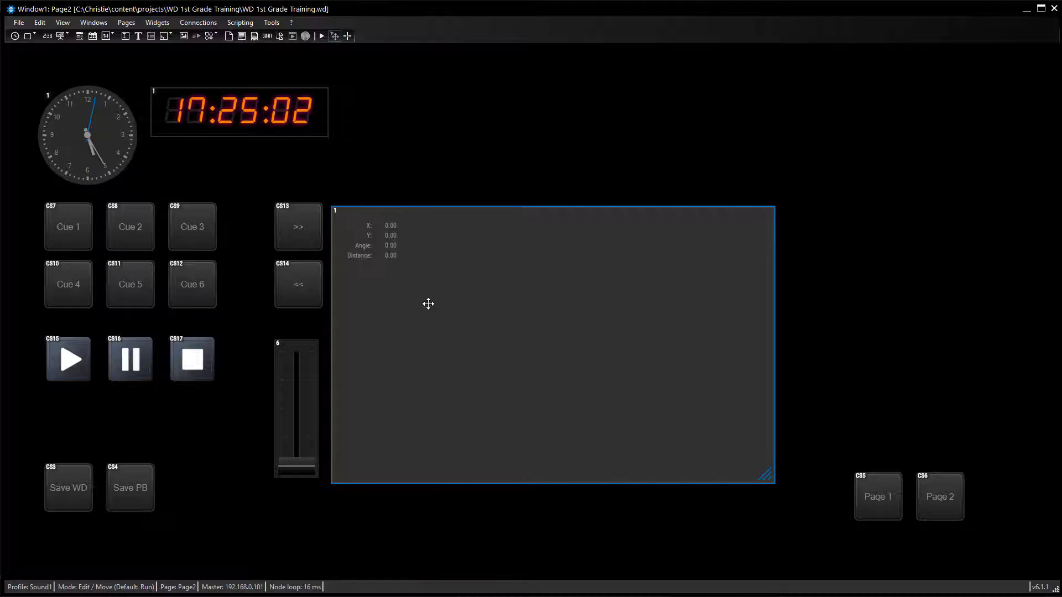
{"action": "left_click", "coordinate": [447, 499]}
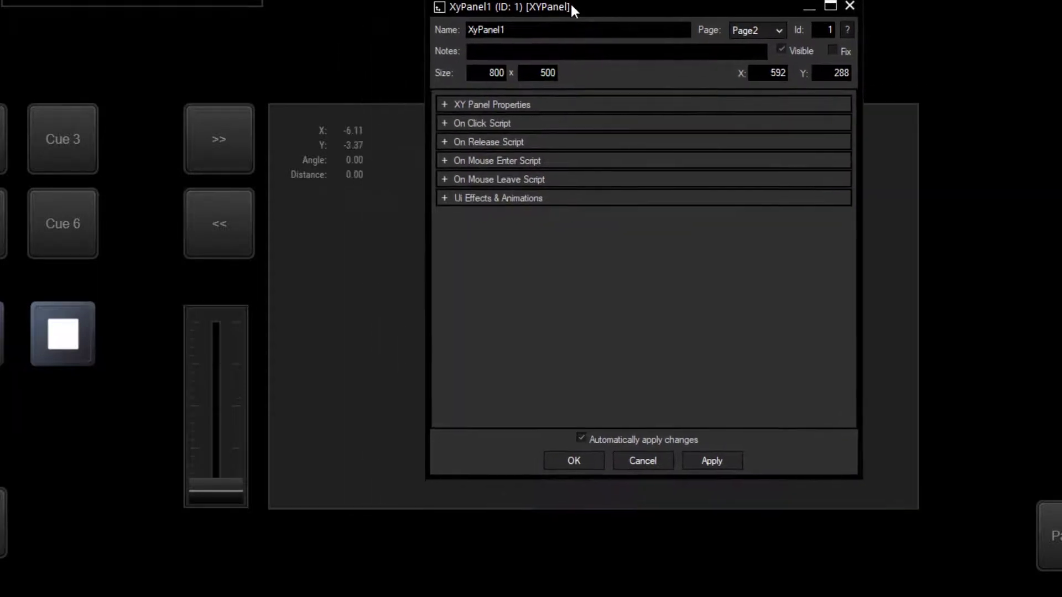
Step: Assign devices 2.3 and 2.4 in the XY panel properties and apply
{"action": "left_click", "coordinate": [446, 106]}
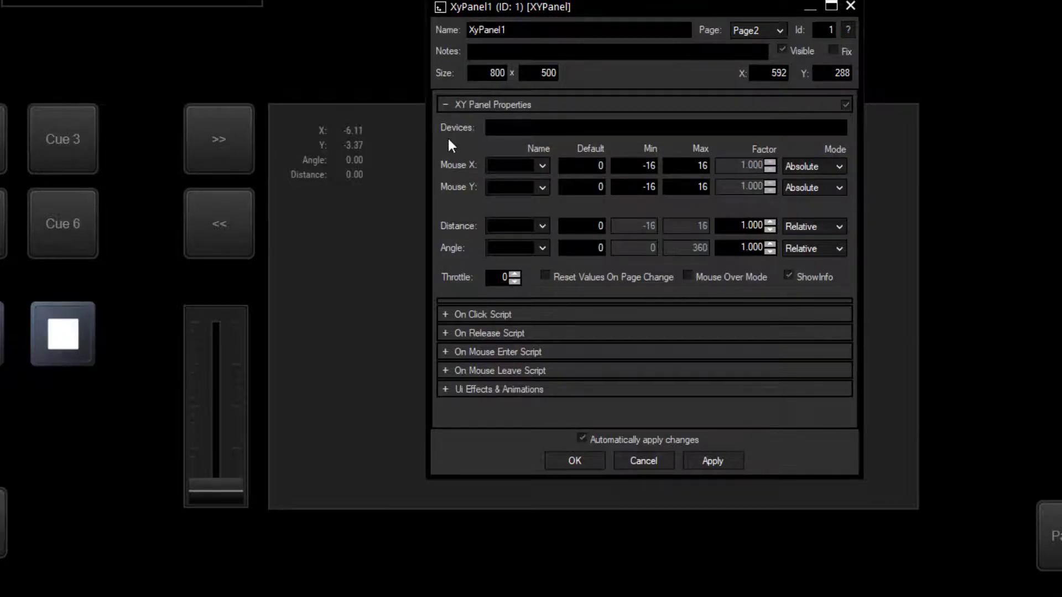
{"action": "left_click", "coordinate": [498, 128]}
{"action": "type", "text": "2.3"}
{"action": "type", "text": " 2.4"}
{"action": "left_click", "coordinate": [712, 461]}
Step: Map Mouse X to X Pos and Mouse Y to Y Pos, and apply
{"action": "left_click", "coordinate": [541, 166]}
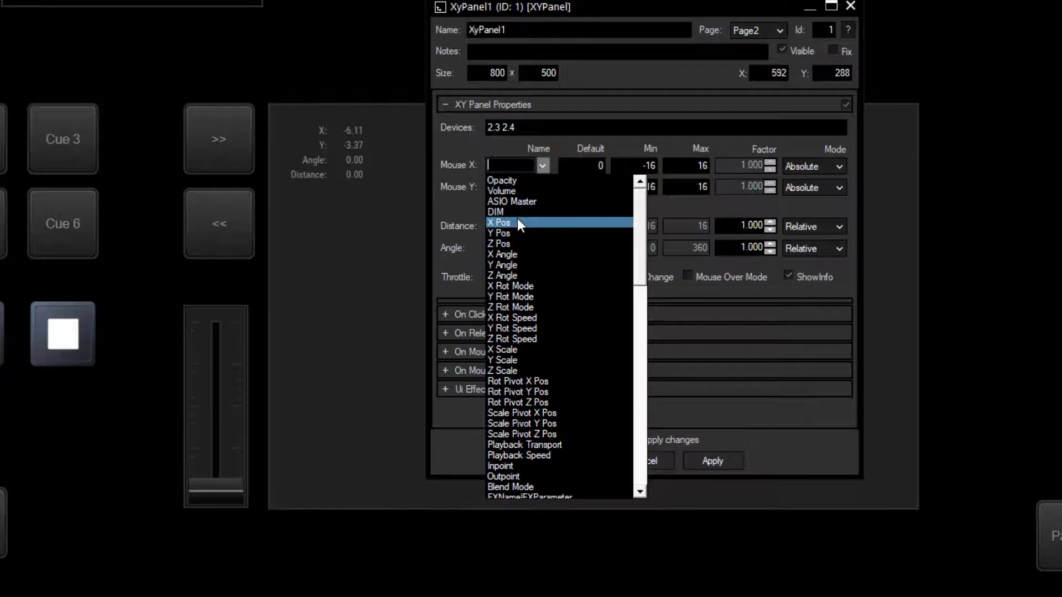
{"action": "left_click", "coordinate": [498, 222]}
{"action": "left_click", "coordinate": [541, 189]}
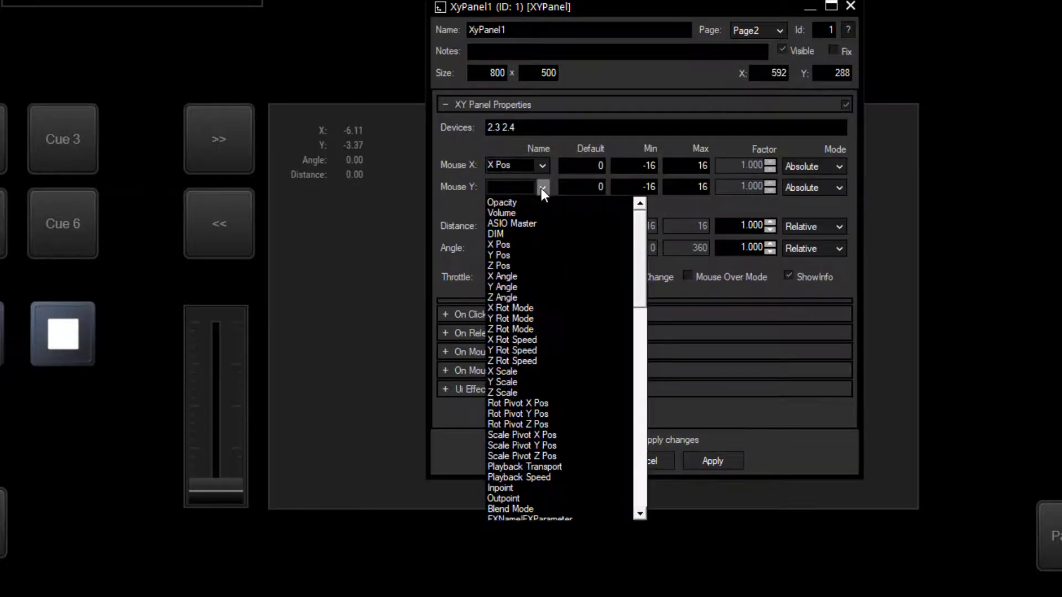
{"action": "left_click", "coordinate": [503, 255]}
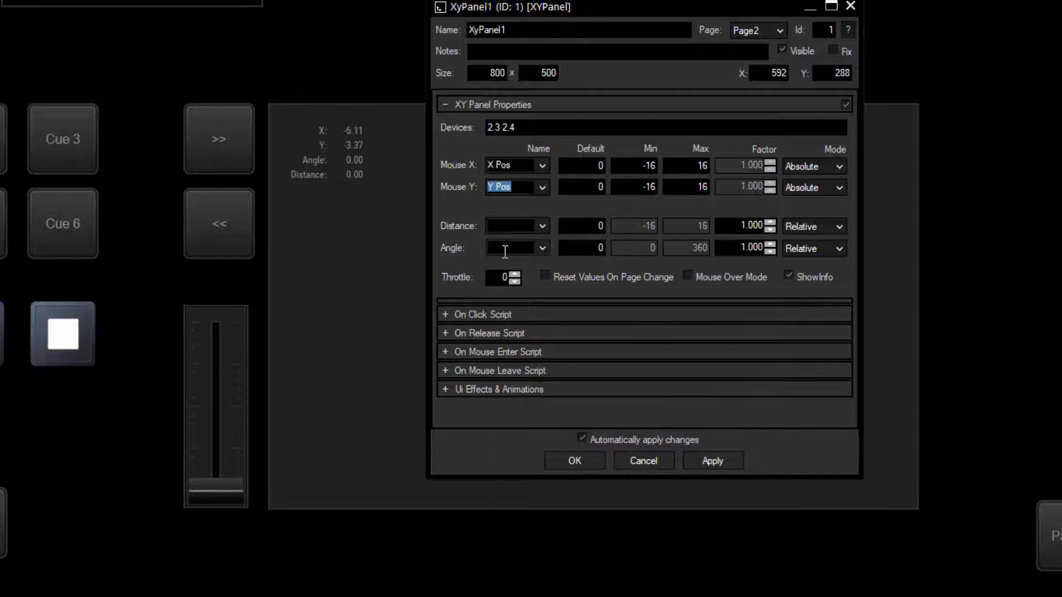
{"action": "left_click", "coordinate": [690, 461]}
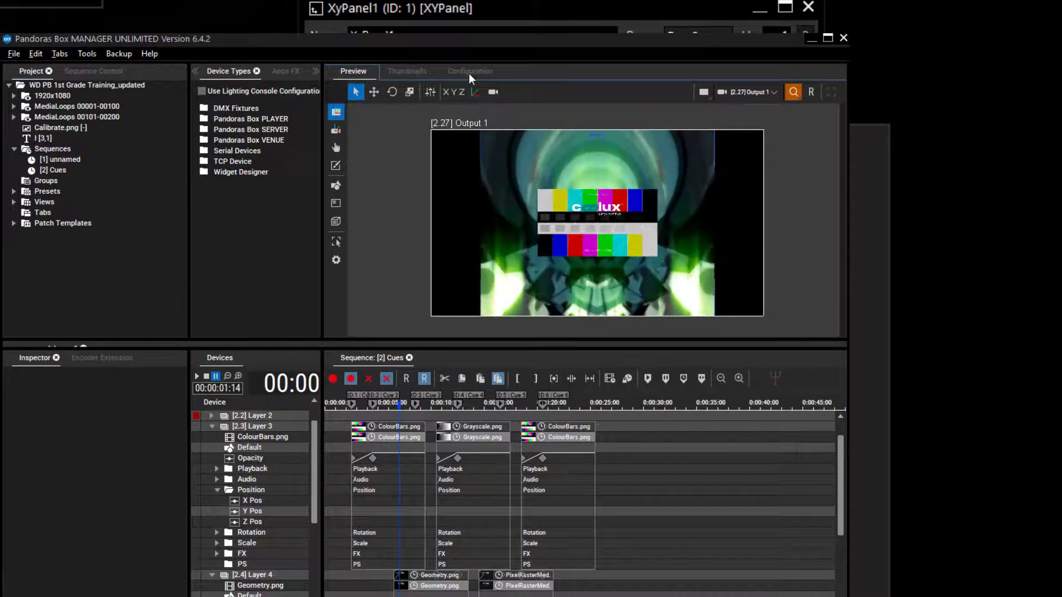
Step: Enable 'Interpret Automation Param Input as Pixel Values' under Unit Management, then return to Preview
{"action": "left_click", "coordinate": [469, 72]}
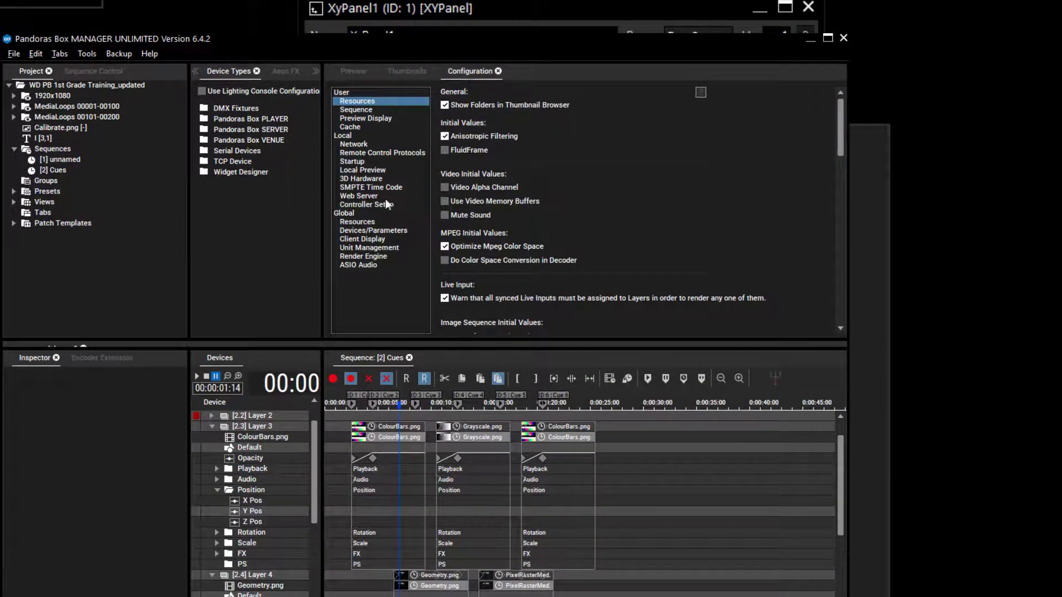
{"action": "left_click", "coordinate": [370, 248]}
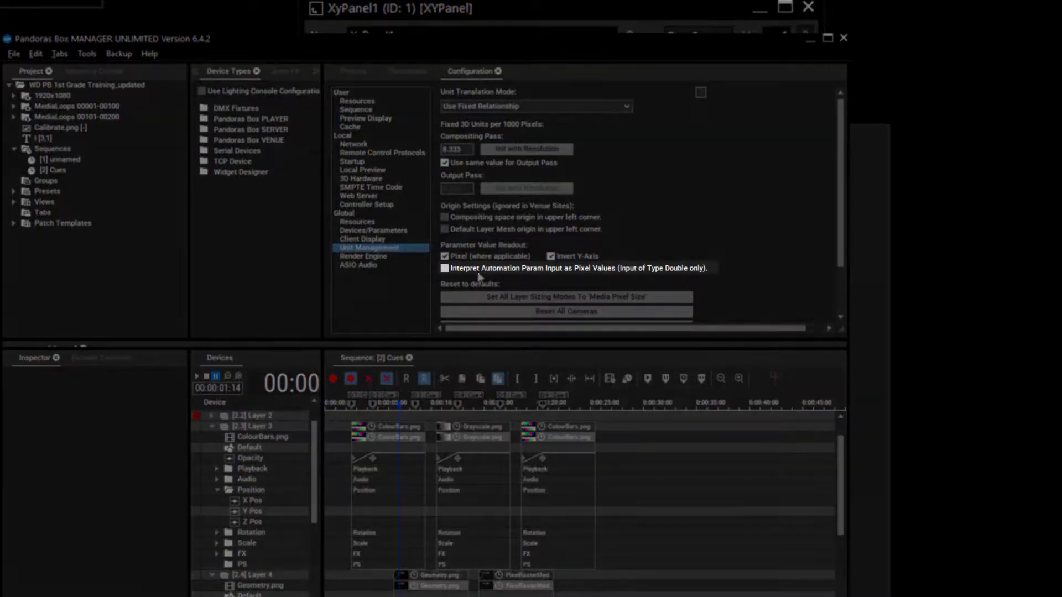
{"action": "left_click", "coordinate": [445, 268]}
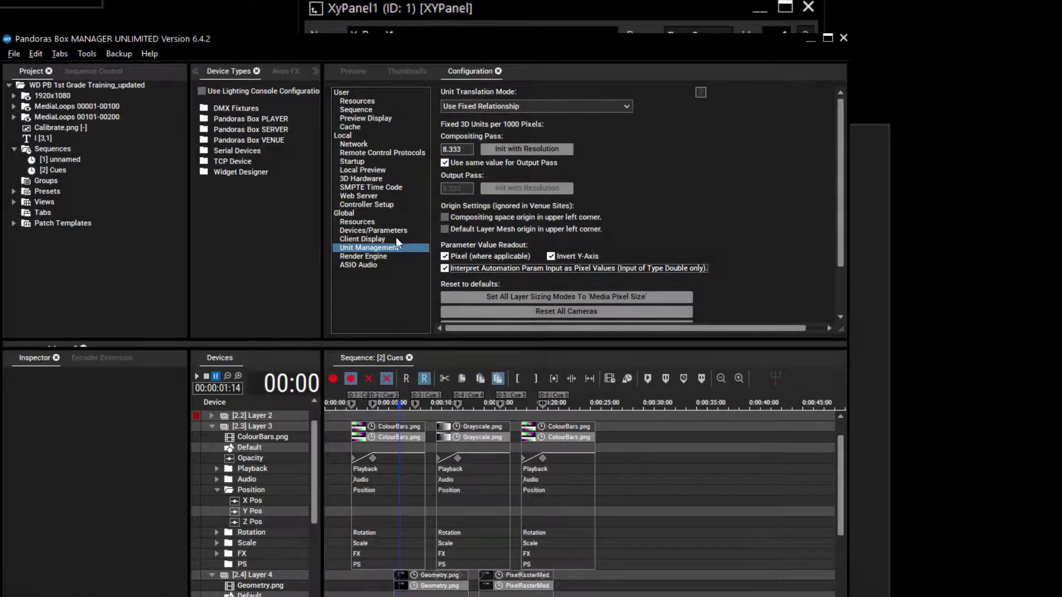
{"action": "left_click", "coordinate": [361, 72]}
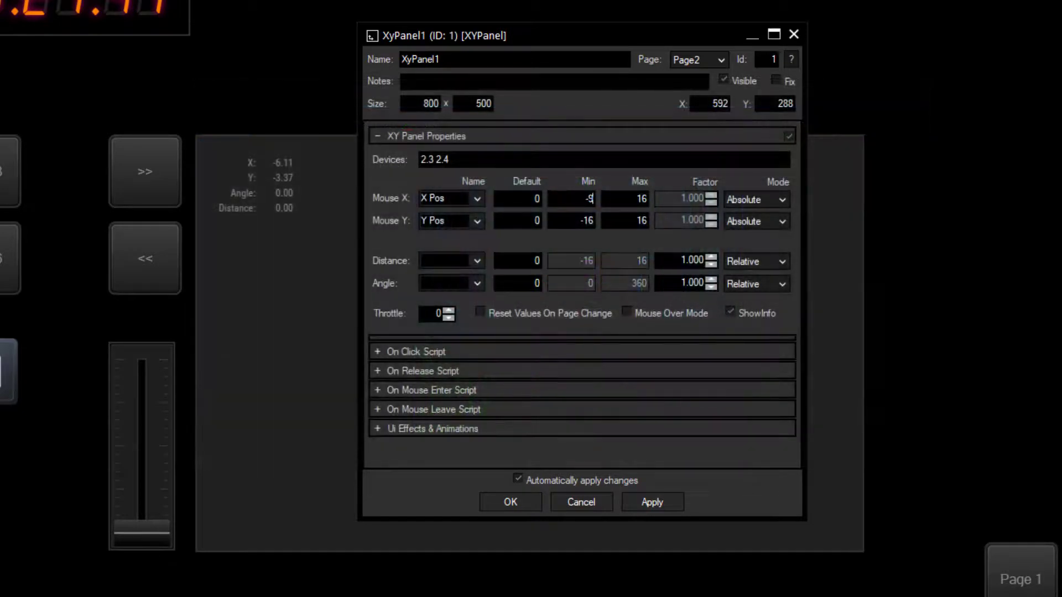
{"action": "type", "text": "60"}
Step: Give XyPanel1 ranges of −960 to 960 and −540 to 540, then drag it to move the test pattern
{"action": "key", "text": "Tab"}
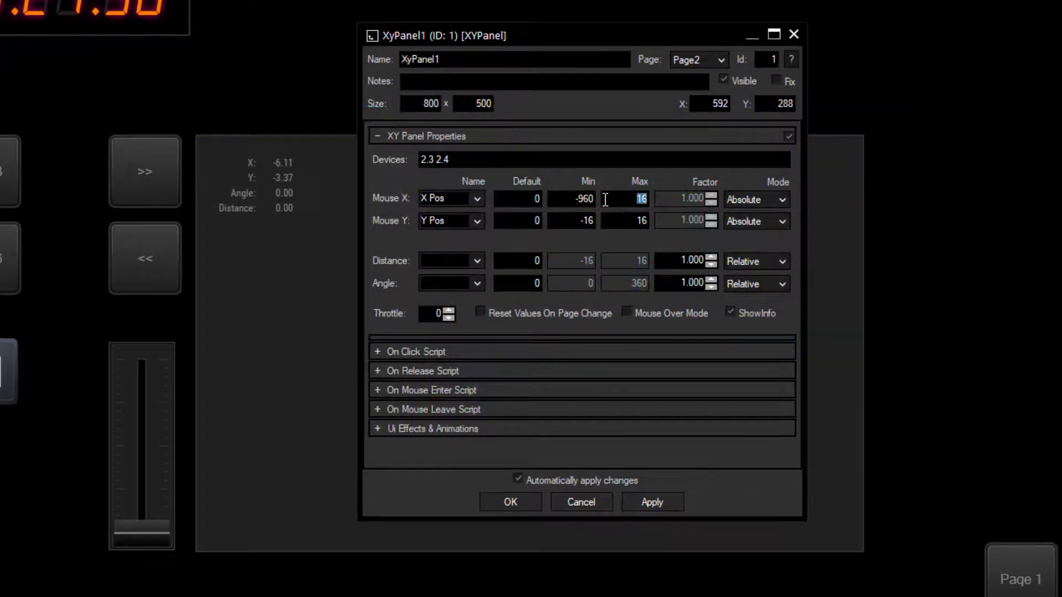
{"action": "type", "text": "960"}
{"action": "double_click", "coordinate": [587, 222]}
{"action": "type", "text": "-"}
{"action": "type", "text": "540"}
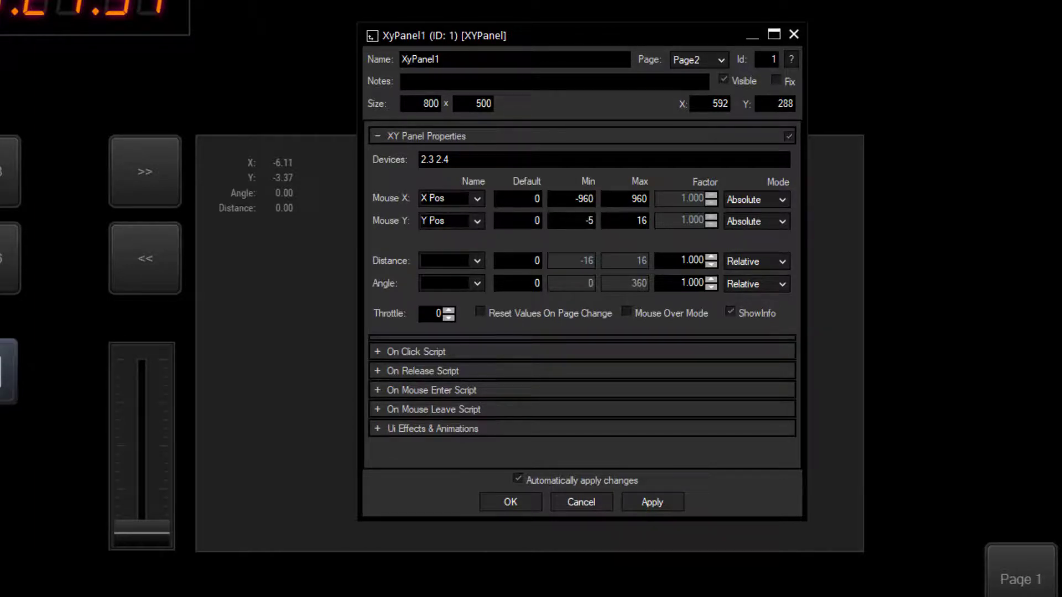
{"action": "key", "text": "Tab"}
{"action": "type", "text": "5"}
{"action": "type", "text": "40"}
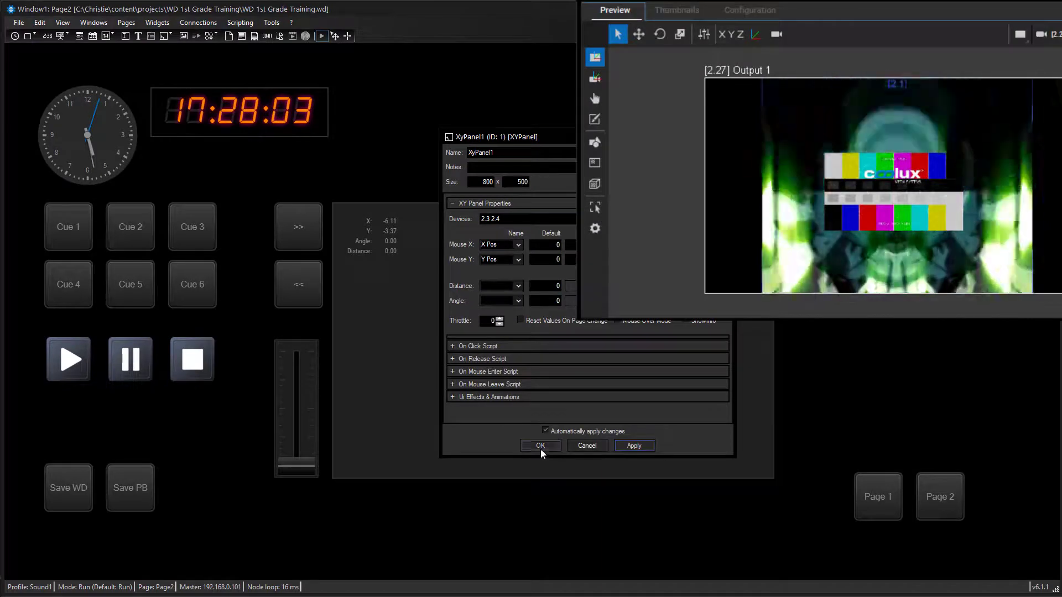
{"action": "left_click", "coordinate": [539, 446]}
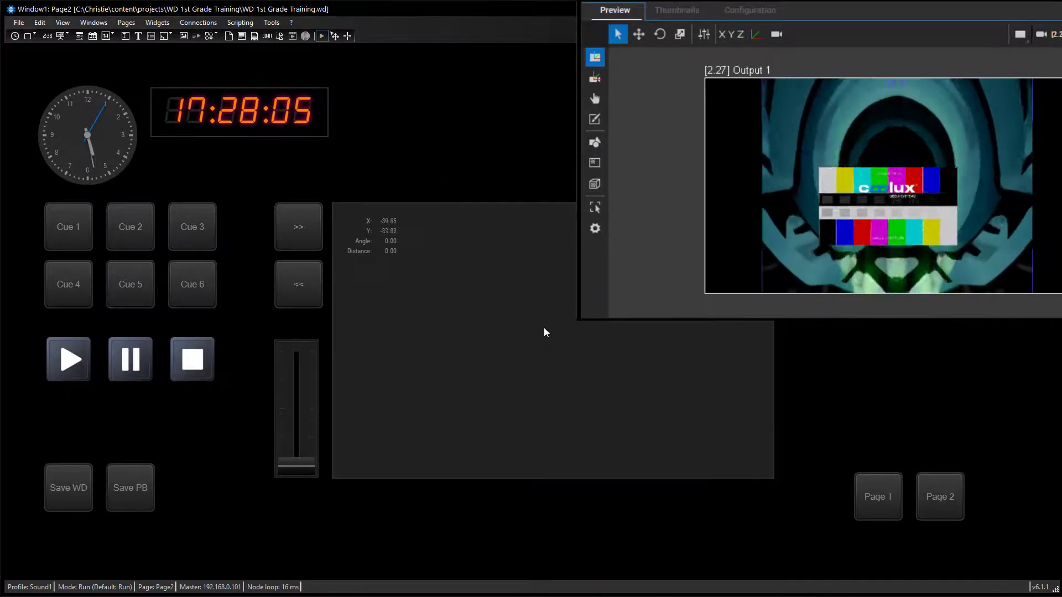
{"action": "left_click_drag", "start_coordinate": [541, 393], "coordinate": [546, 480]}
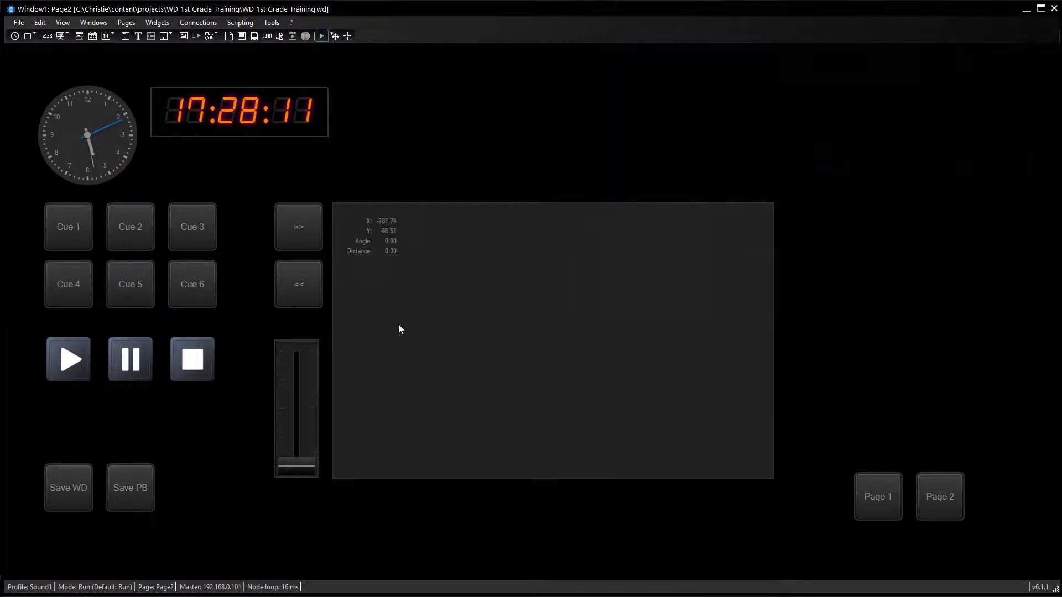
Step: Set XyPanel1's Mouse Y Min to 540 and Mouse Y Max to −540 in XYPanel Properties
{"action": "right_click", "coordinate": [555, 327]}
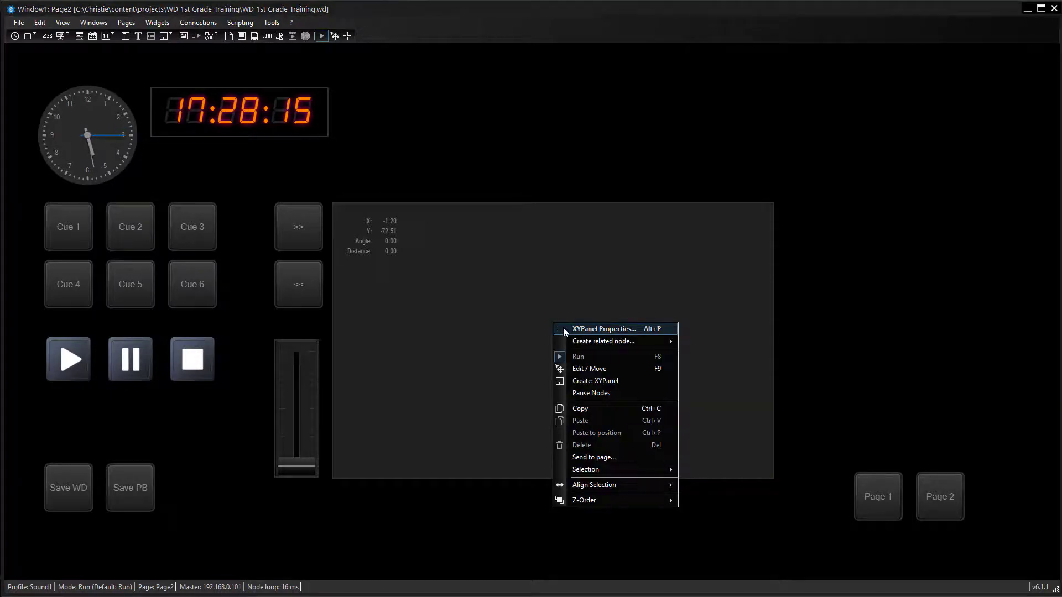
{"action": "left_click", "coordinate": [563, 328]}
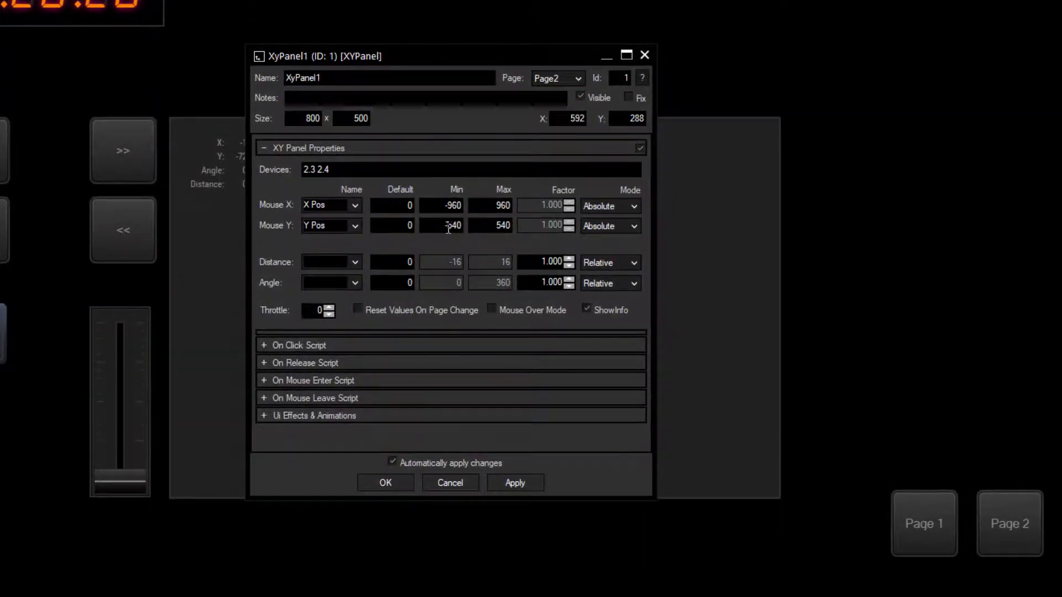
{"action": "left_click", "coordinate": [448, 226]}
{"action": "key", "text": "Delete"}
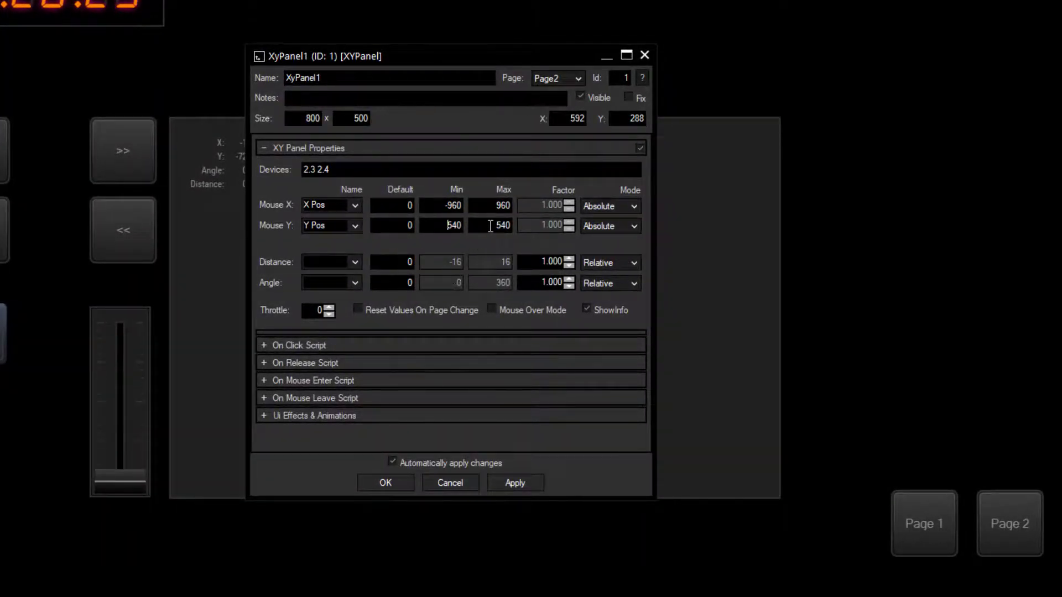
{"action": "left_click", "coordinate": [494, 225]}
{"action": "type", "text": "-"}
{"action": "left_click", "coordinate": [385, 483]}
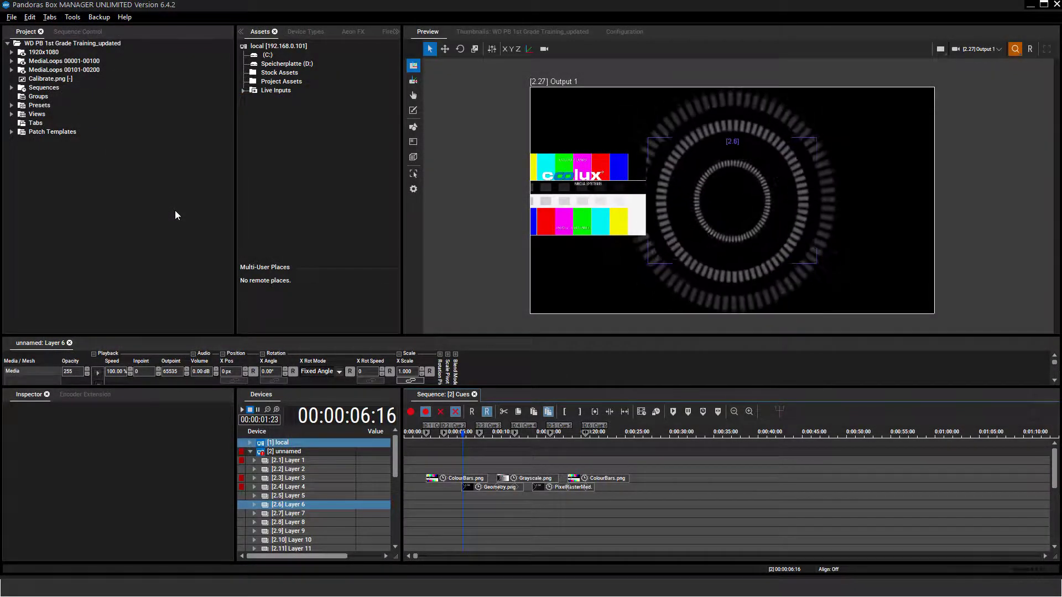
Step: Add a Text Input asset to the project root with Folder ID 3 and File ID 1
{"action": "right_click", "coordinate": [115, 46]}
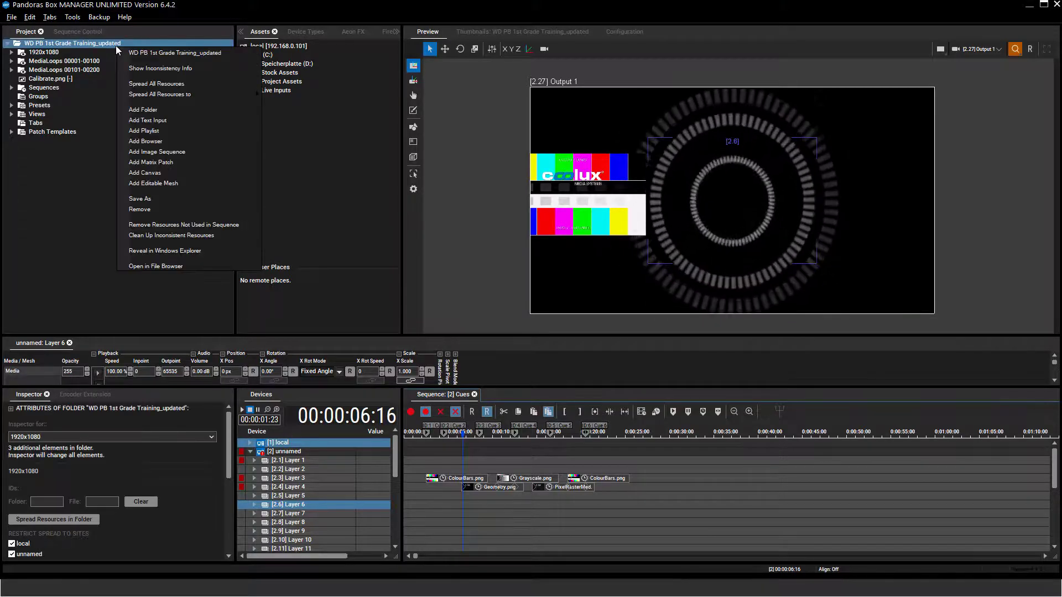
{"action": "left_click", "coordinate": [148, 119]}
{"action": "left_click", "coordinate": [38, 87]}
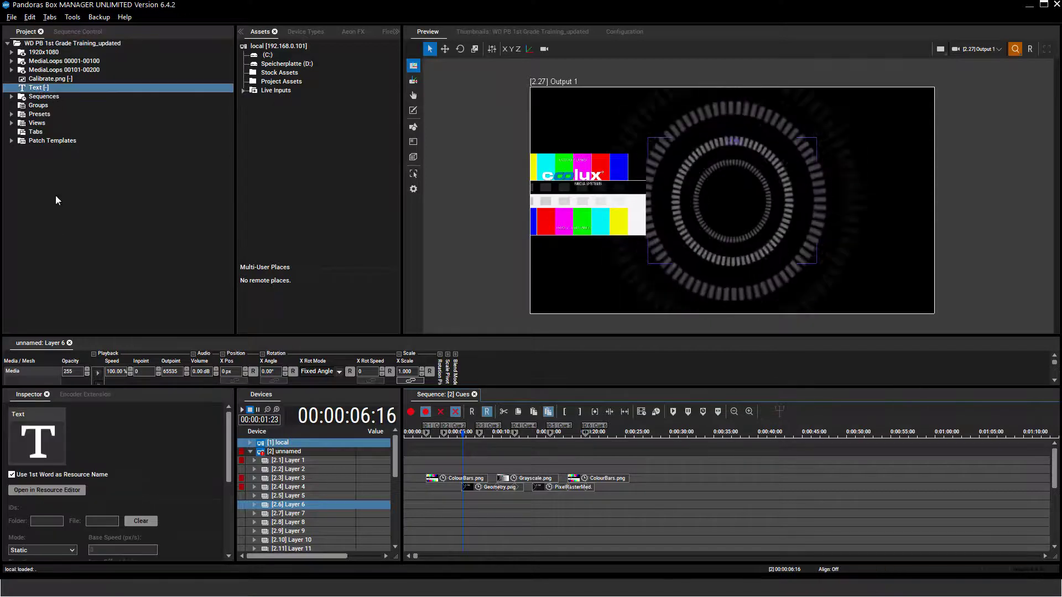
{"action": "type", "text": "2"}
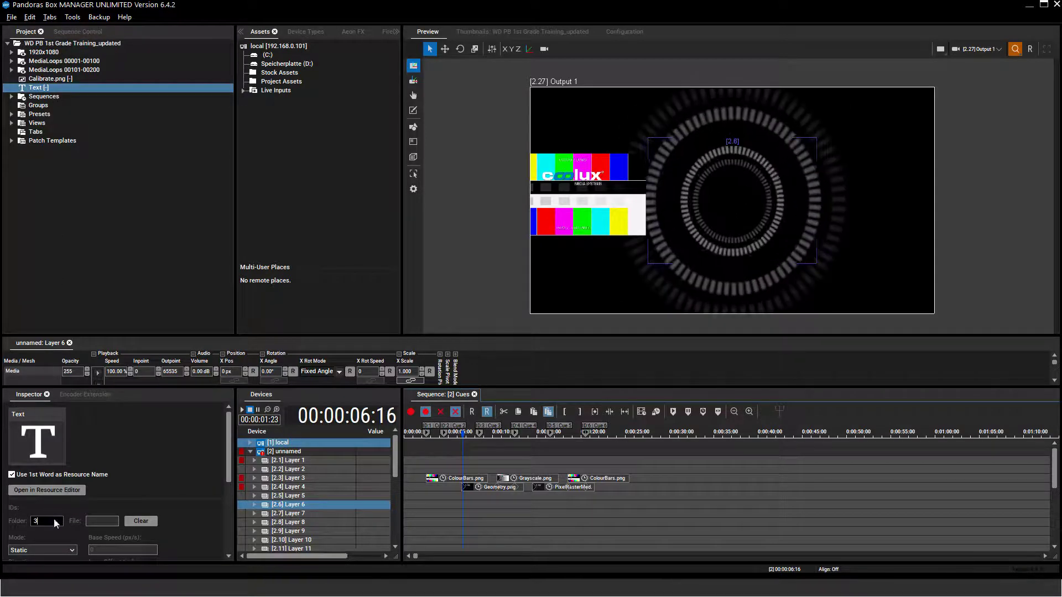
{"action": "left_click", "coordinate": [103, 522]}
{"action": "type", "text": "1"}
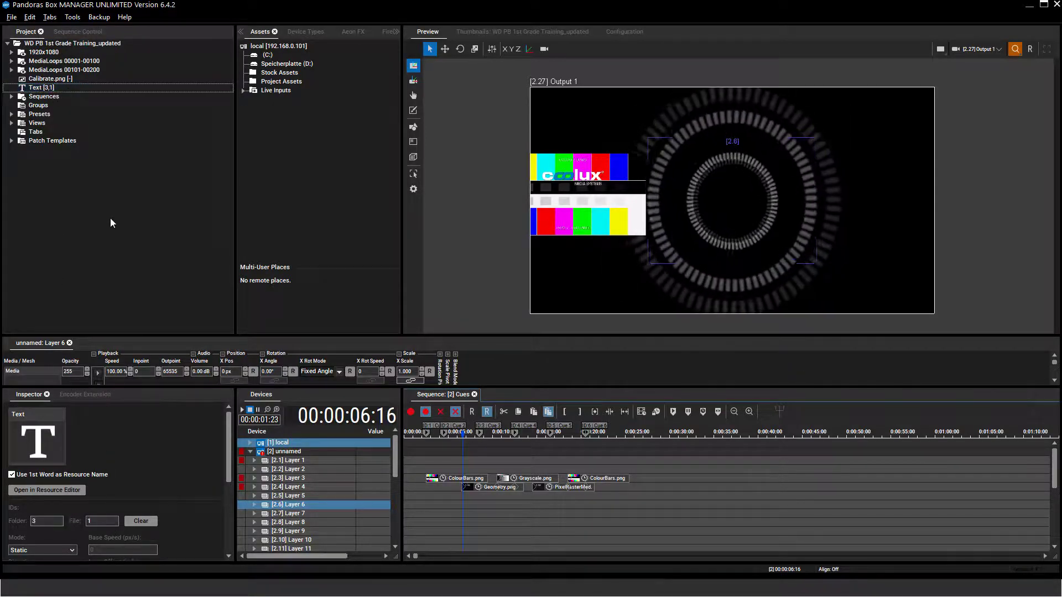
{"action": "key", "text": "Return"}
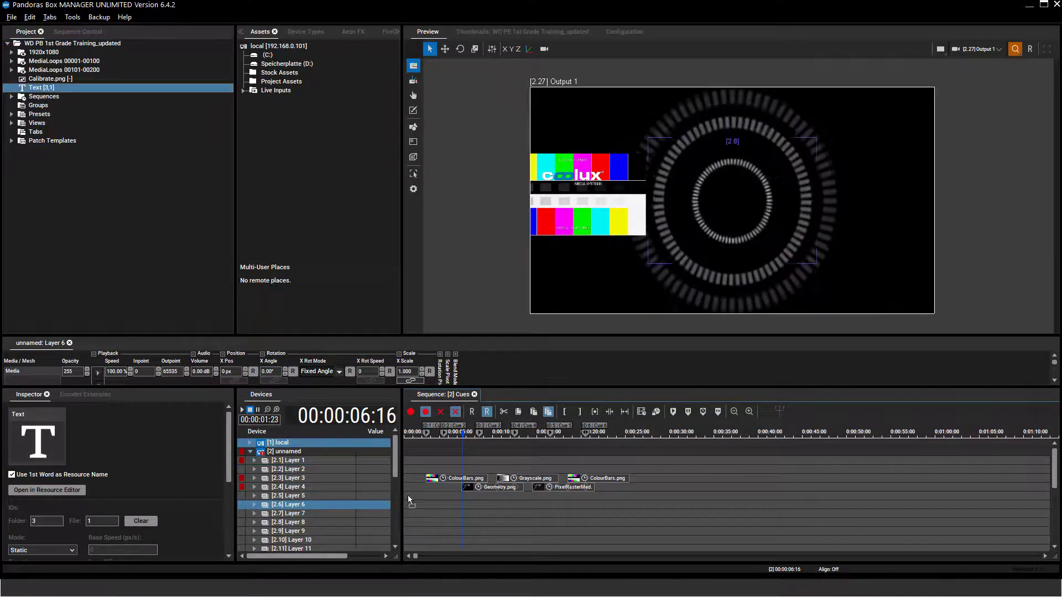
Step: Place the Text asset on Layer 6 and stretch it into a ten-second clip
{"action": "left_click_drag", "start_coordinate": [119, 151], "coordinate": [448, 504]}
{"action": "left_click", "coordinate": [448, 503]}
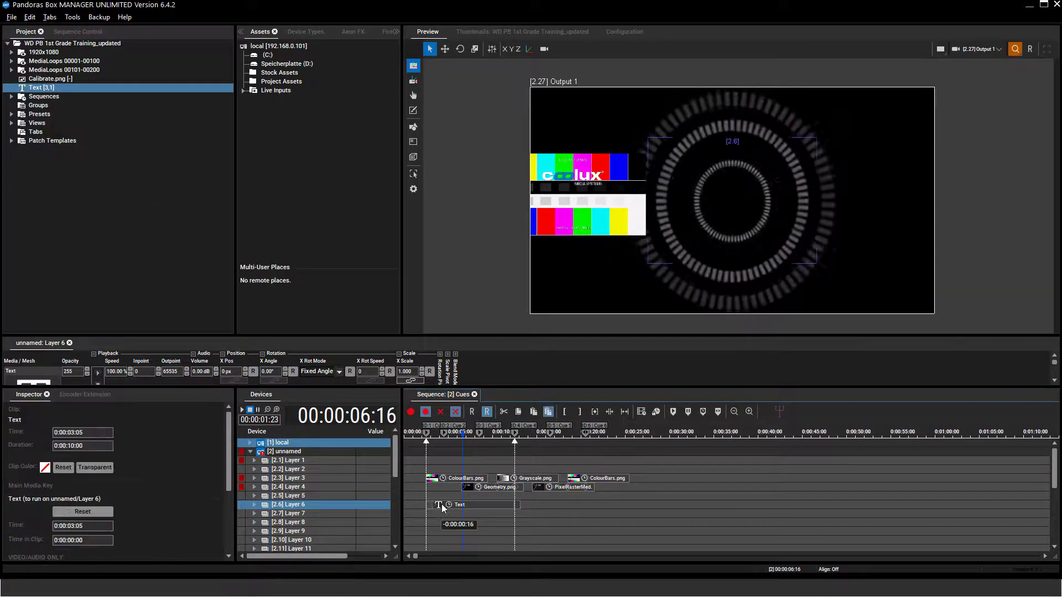
{"action": "left_click_drag", "start_coordinate": [515, 504], "coordinate": [626, 505]}
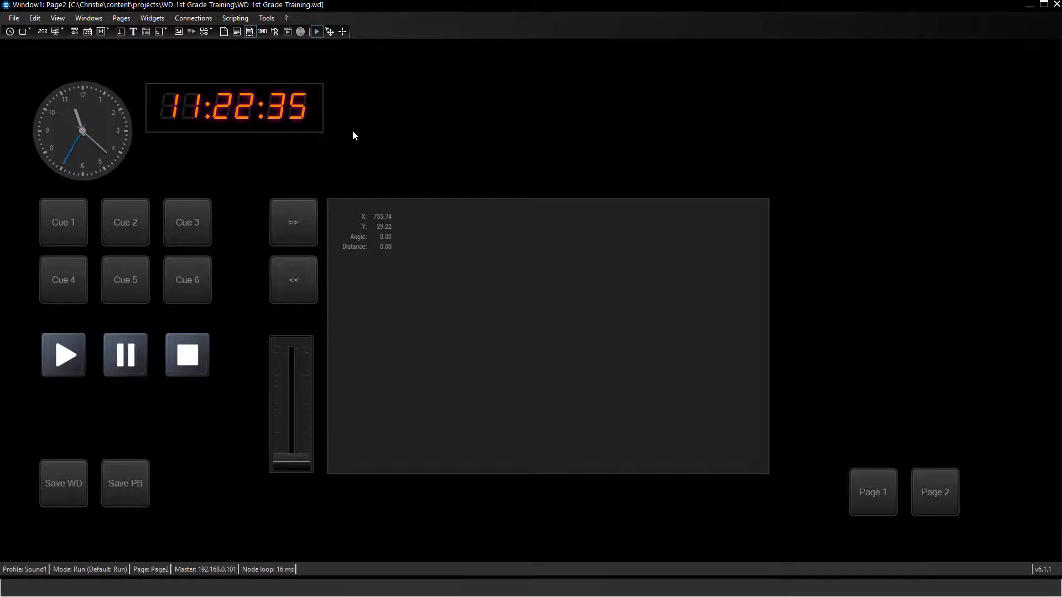
Step: Place a TextInput widget and resize it wide and short above the XY panel
{"action": "right_click", "coordinate": [358, 98]}
{"action": "mouse_move", "coordinate": [390, 118]}
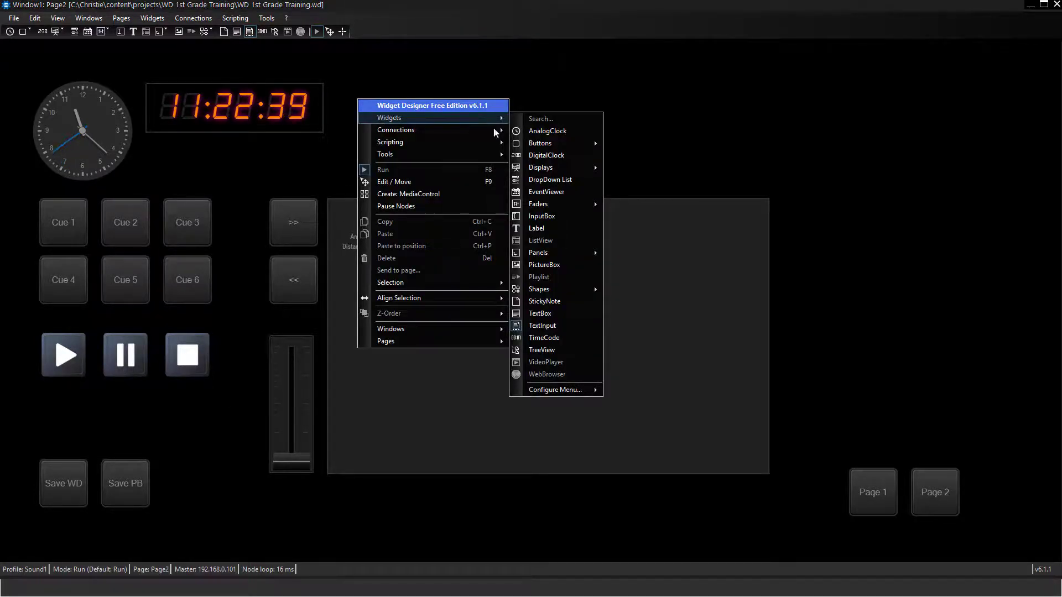
{"action": "left_click", "coordinate": [562, 325]}
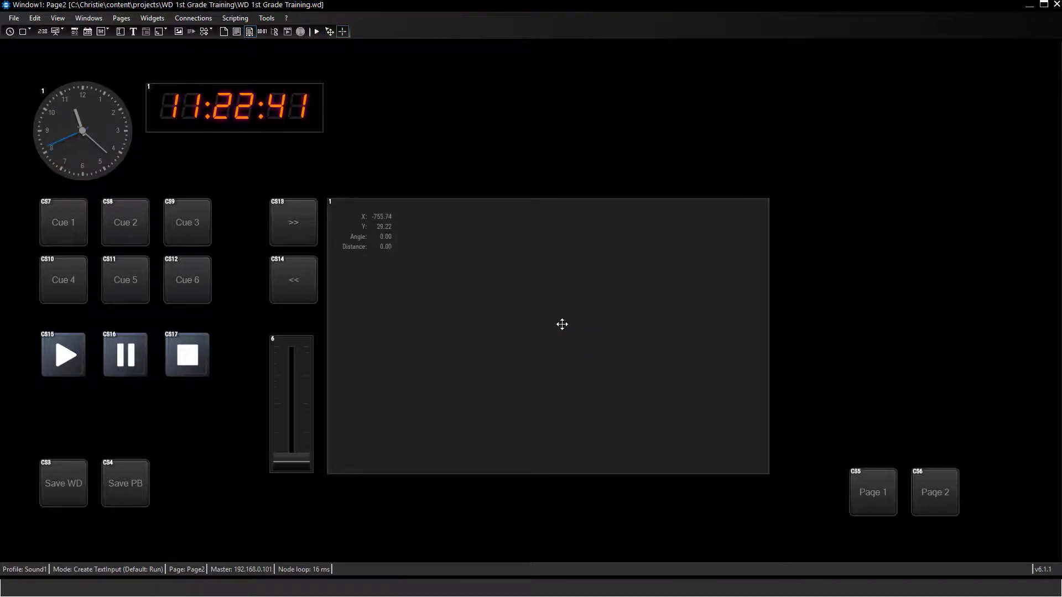
{"action": "left_click", "coordinate": [345, 89]}
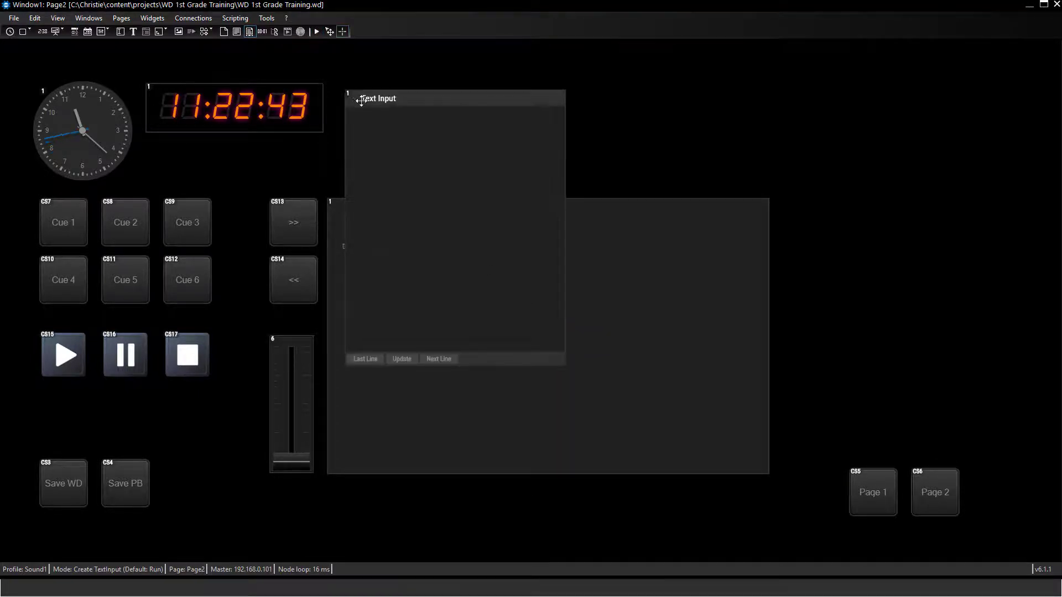
{"action": "left_click_drag", "start_coordinate": [345, 89], "coordinate": [331, 83]}
{"action": "left_click_drag", "start_coordinate": [546, 351], "coordinate": [764, 185]}
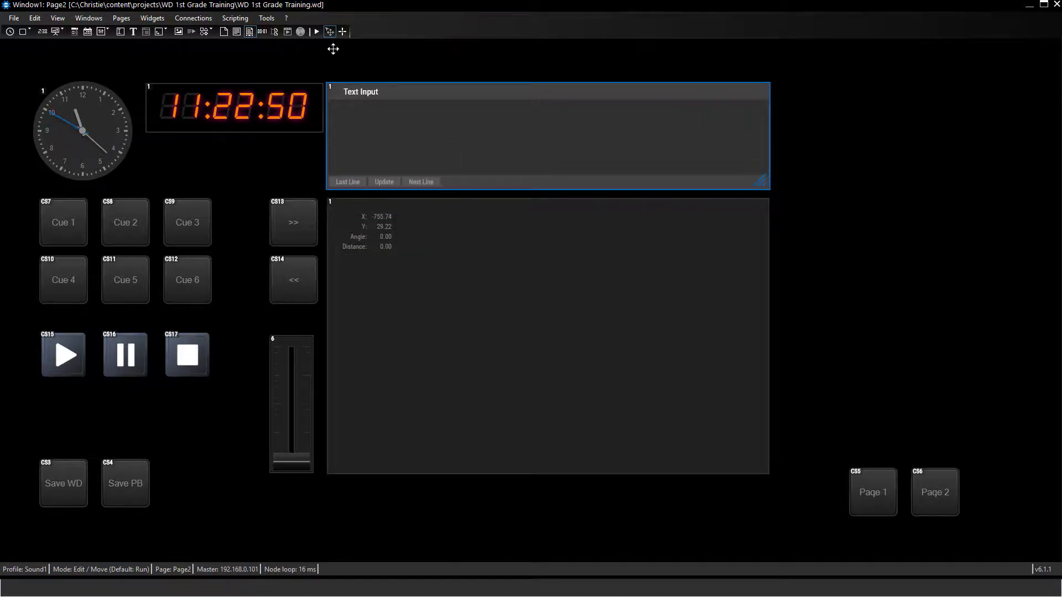
Step: In Run mode, type three lines of welcome text starting 'Welcome to WD First Grade Tutorial'
{"action": "left_click", "coordinate": [317, 32]}
{"action": "left_click", "coordinate": [348, 114]}
{"action": "type", "text": "We"}
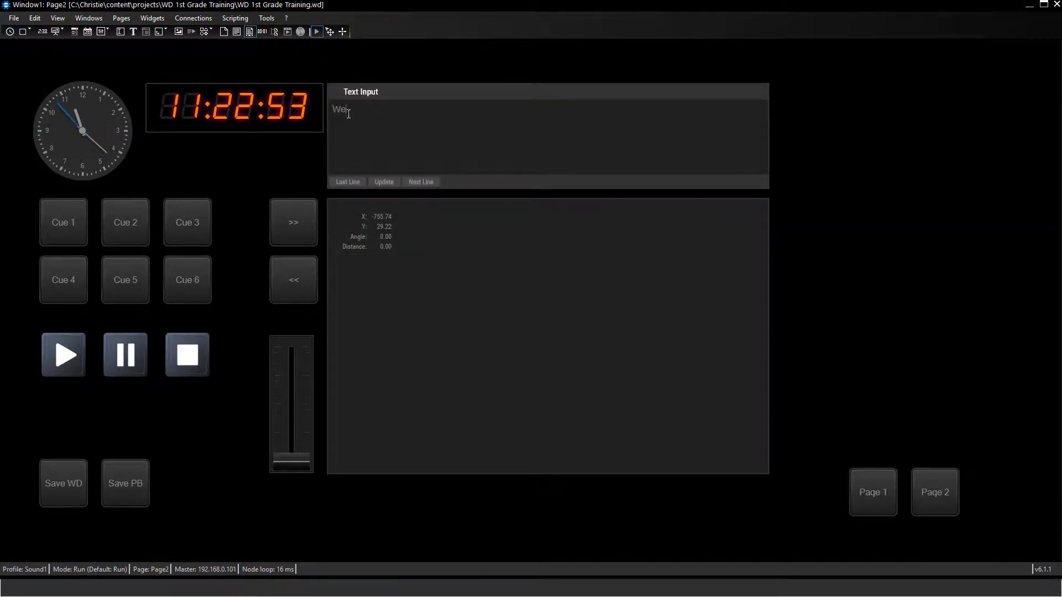
{"action": "type", "text": "lcome to WD f"}
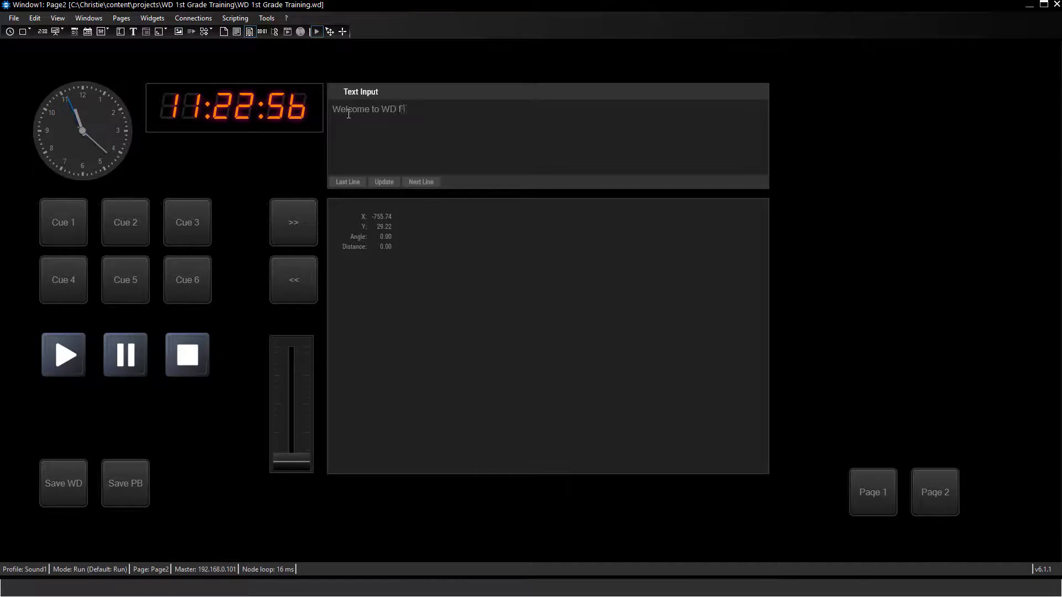
{"action": "type", "text": "irst Grade Tutorial"}
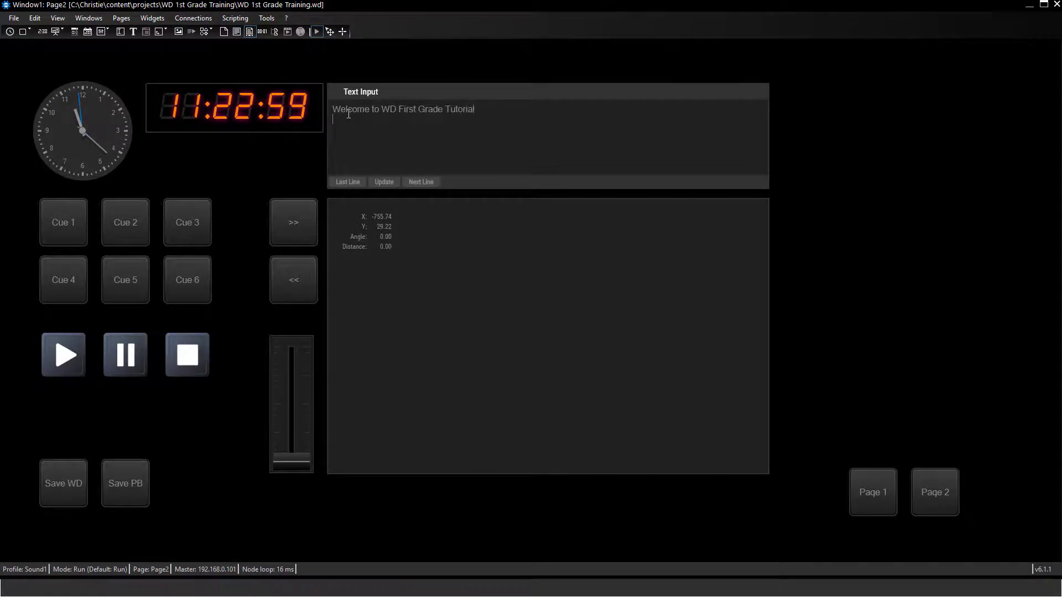
{"action": "key", "text": "Return"}
{"action": "type", "text": "This is a new line"}
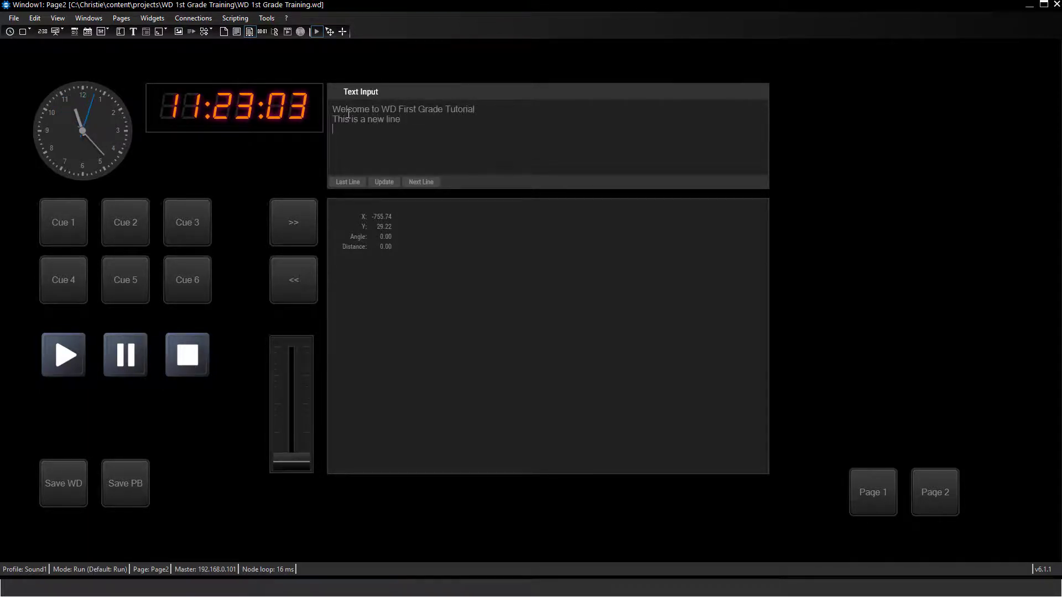
{"action": "key", "text": "Return"}
{"action": "type", "text": "This is also a new line =)"}
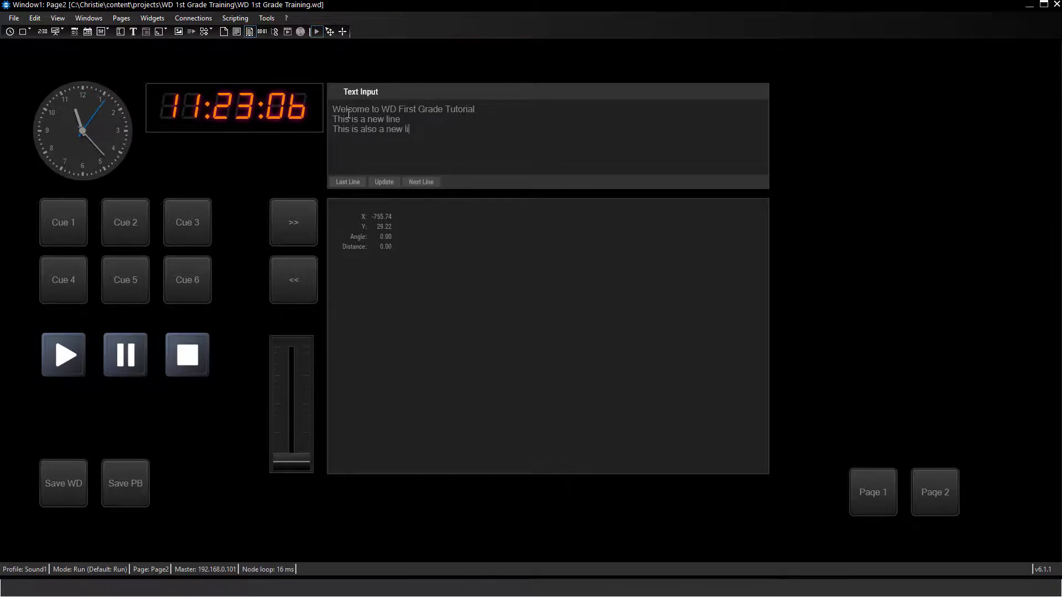
Step: Set the Text Input's Text Asset ID to 3.1, then update to send its lines
{"action": "right_click", "coordinate": [487, 143]}
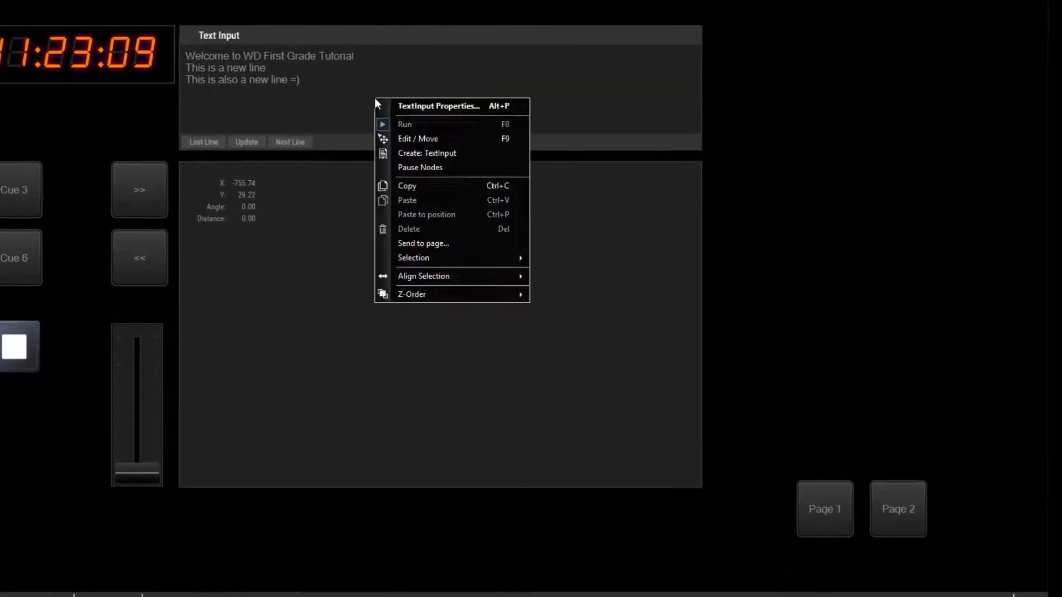
{"action": "left_click", "coordinate": [357, 86]}
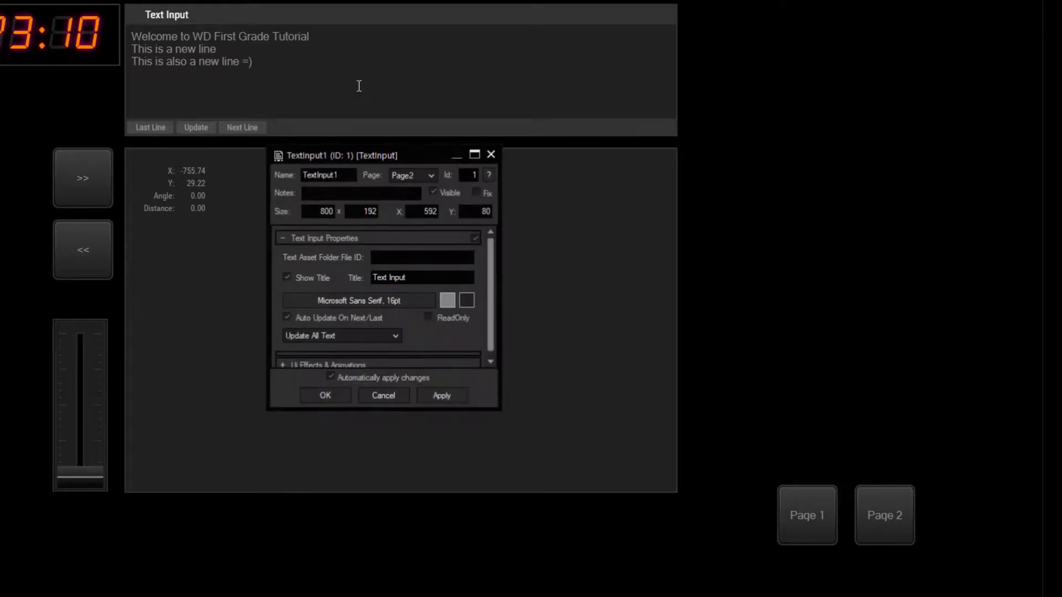
{"action": "left_click", "coordinate": [396, 256]}
{"action": "type", "text": "3.1"}
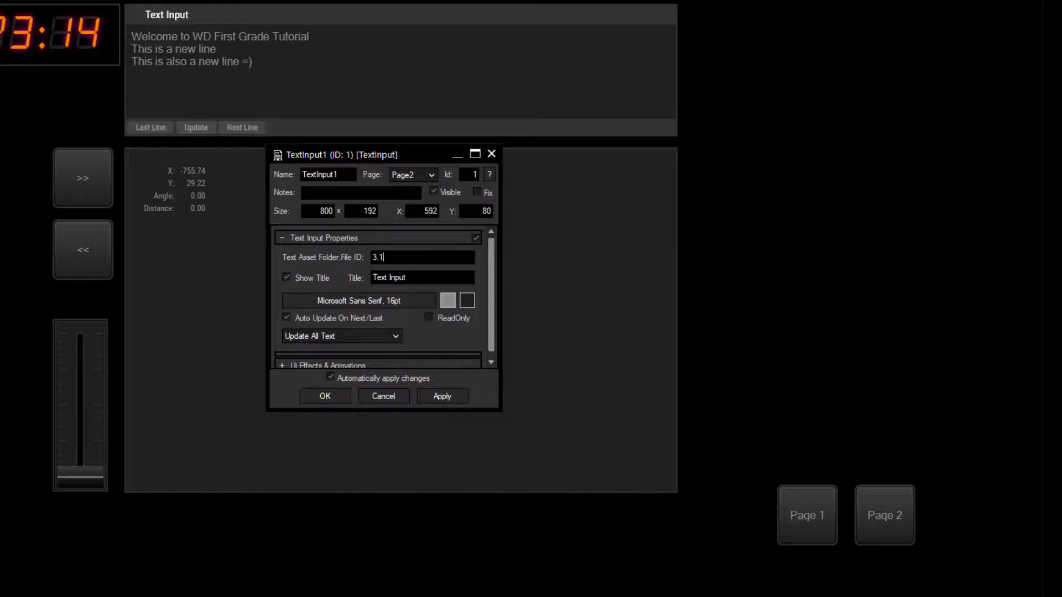
{"action": "left_click", "coordinate": [439, 396]}
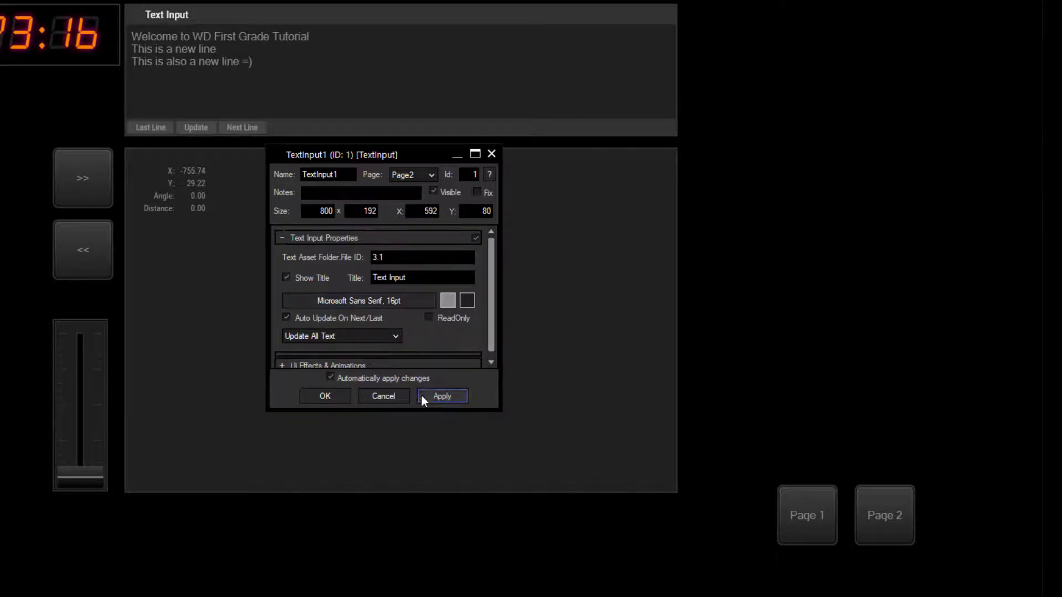
{"action": "left_click", "coordinate": [324, 395]}
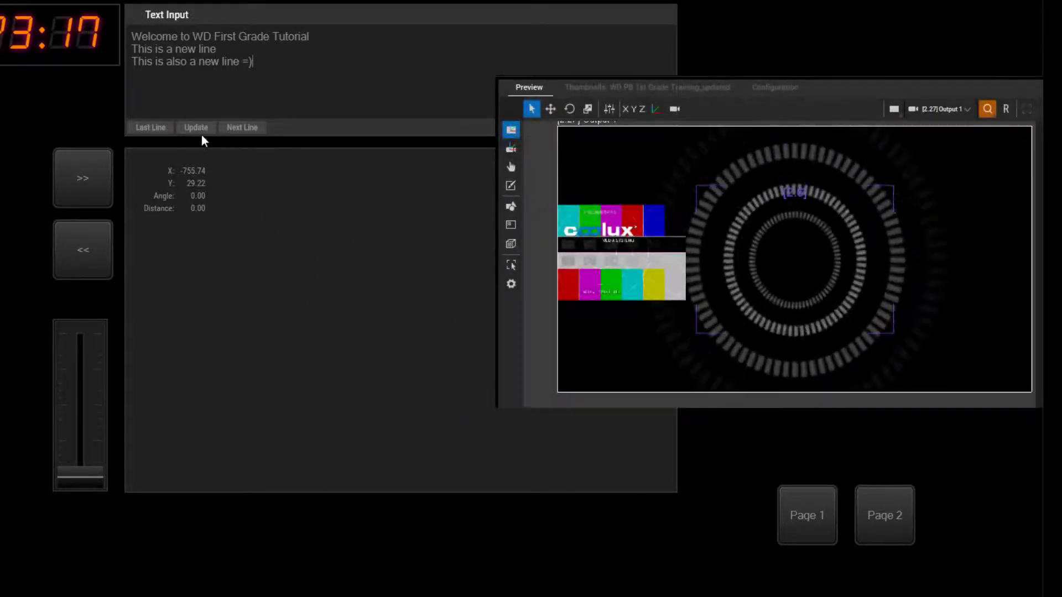
{"action": "left_click", "coordinate": [196, 127]}
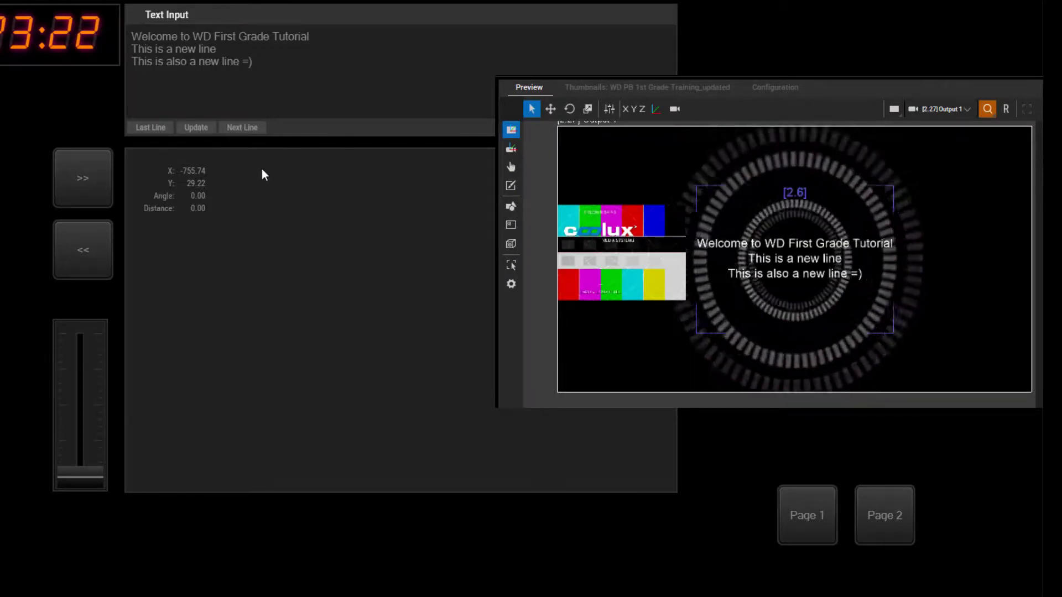
Step: Set the Text Input's update mode to Update Selected Line in TextInput Properties
{"action": "right_click", "coordinate": [319, 95]}
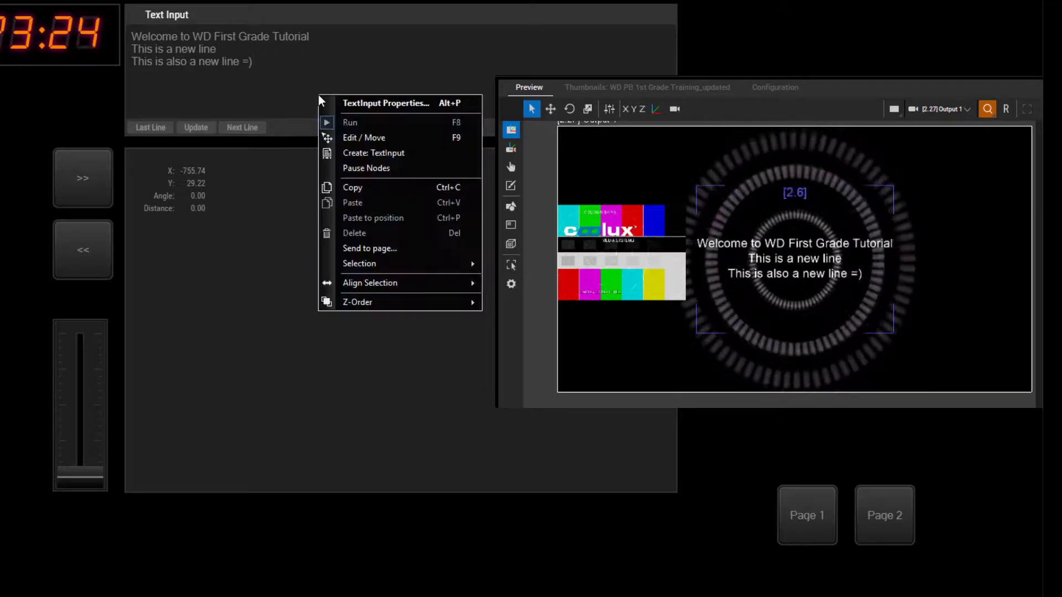
{"action": "left_click", "coordinate": [353, 102]}
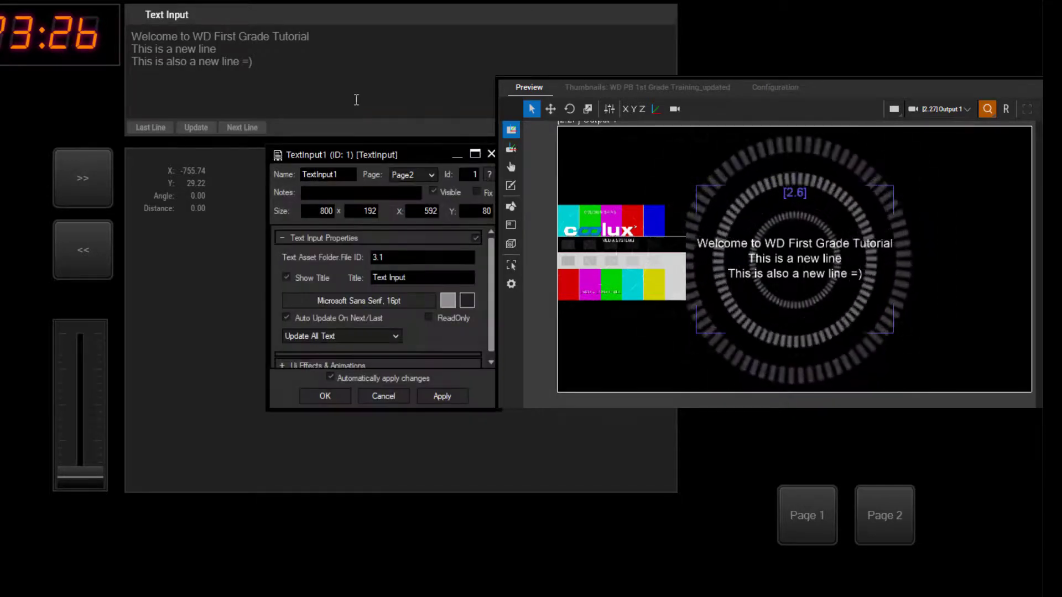
{"action": "left_click", "coordinate": [397, 337]}
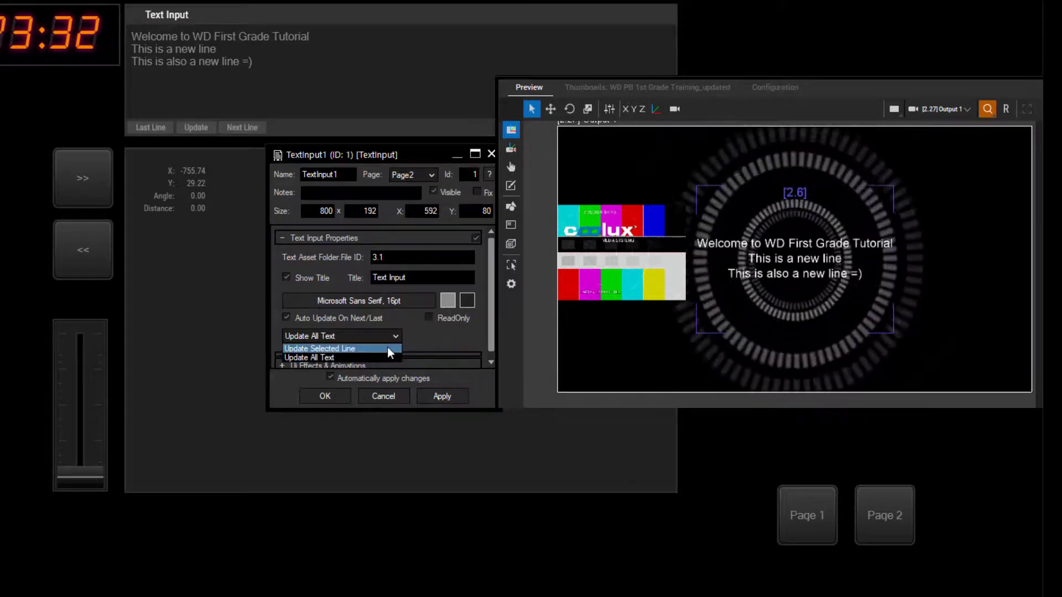
{"action": "left_click", "coordinate": [331, 349]}
{"action": "left_click", "coordinate": [325, 396]}
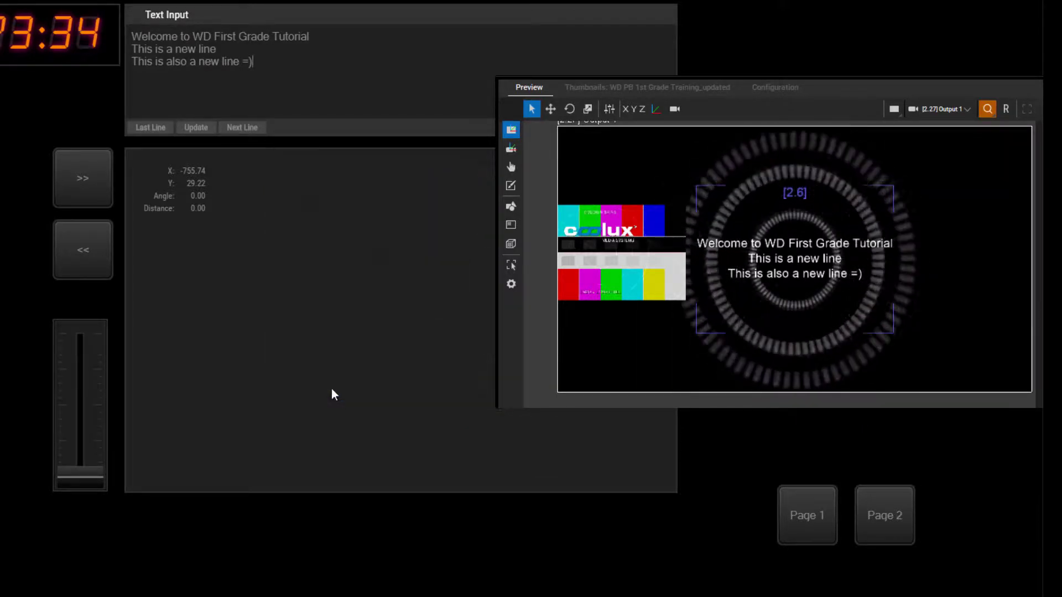
Step: Step through the text lines with Next Line until 'This is also a new line =)' shows
{"action": "left_click", "coordinate": [242, 127]}
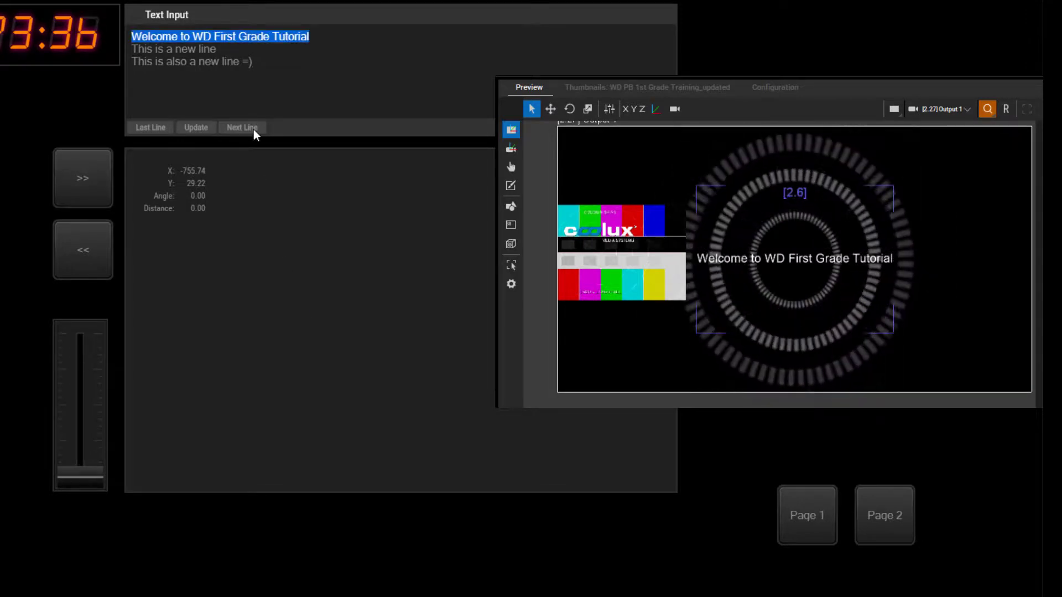
{"action": "left_click", "coordinate": [242, 127]}
{"action": "left_click", "coordinate": [255, 134]}
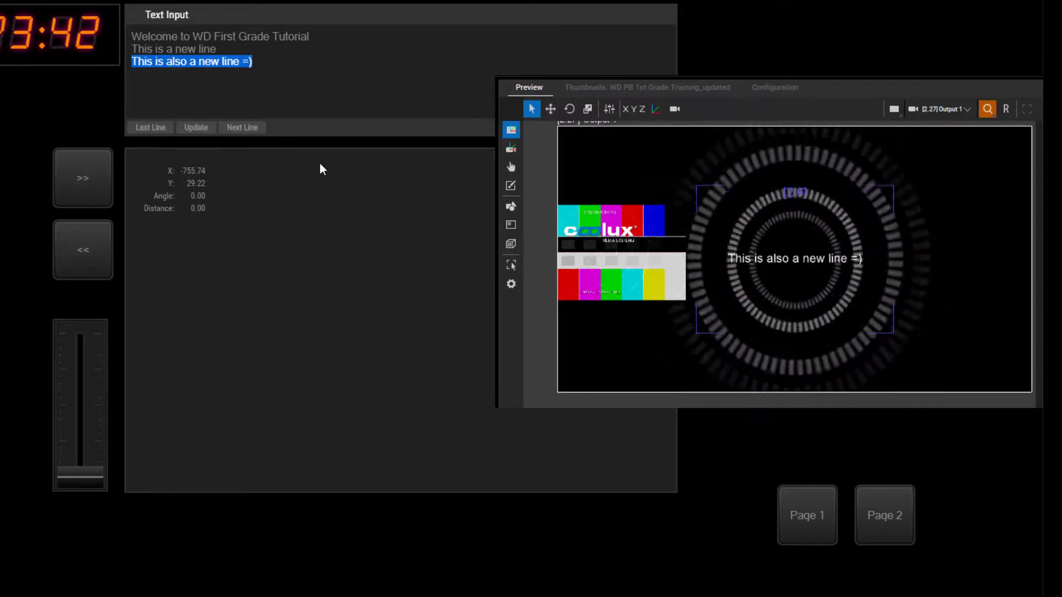
Step: Turn off Auto Update On Next/Last in the Text Input's properties
{"action": "right_click", "coordinate": [324, 105]}
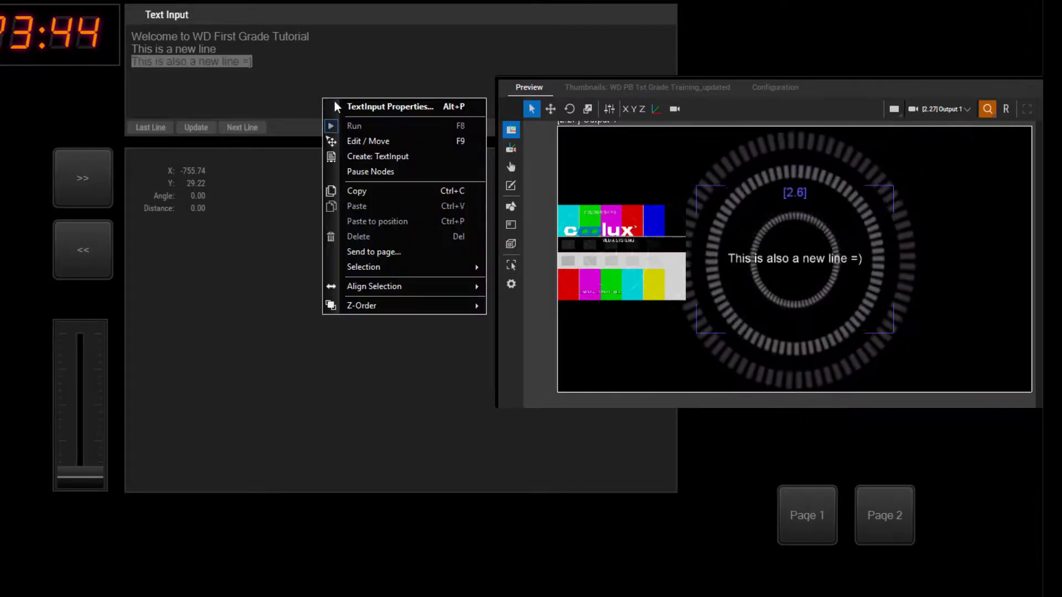
{"action": "left_click", "coordinate": [390, 107]}
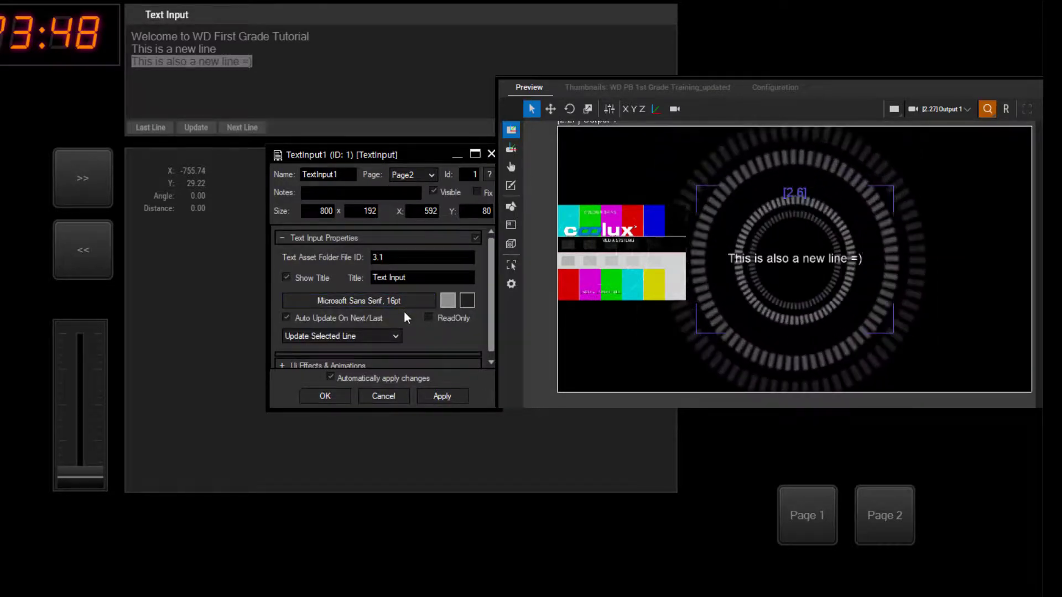
{"action": "left_click", "coordinate": [287, 319]}
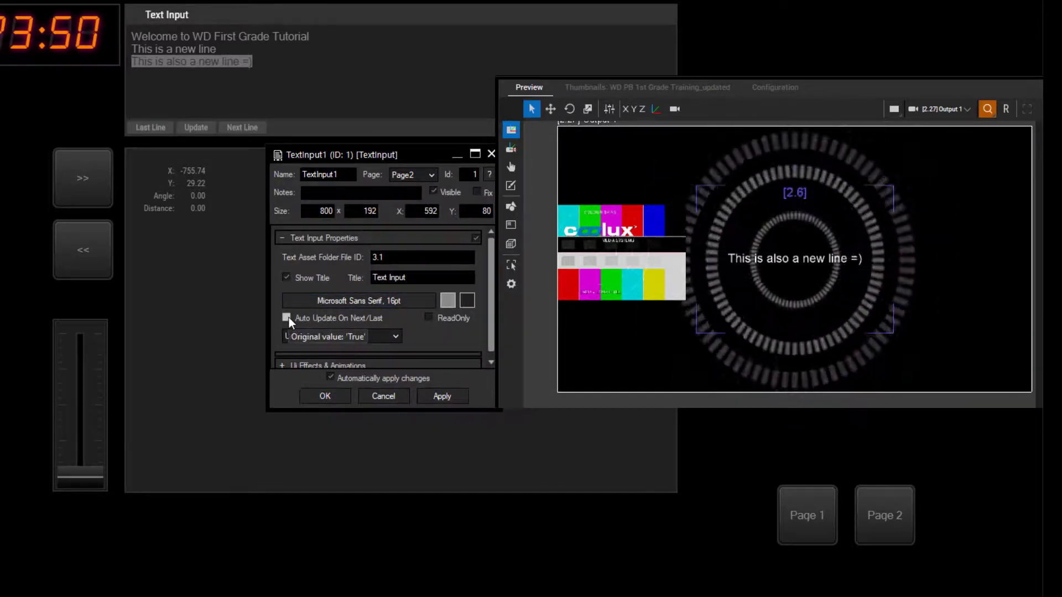
{"action": "left_click", "coordinate": [325, 396]}
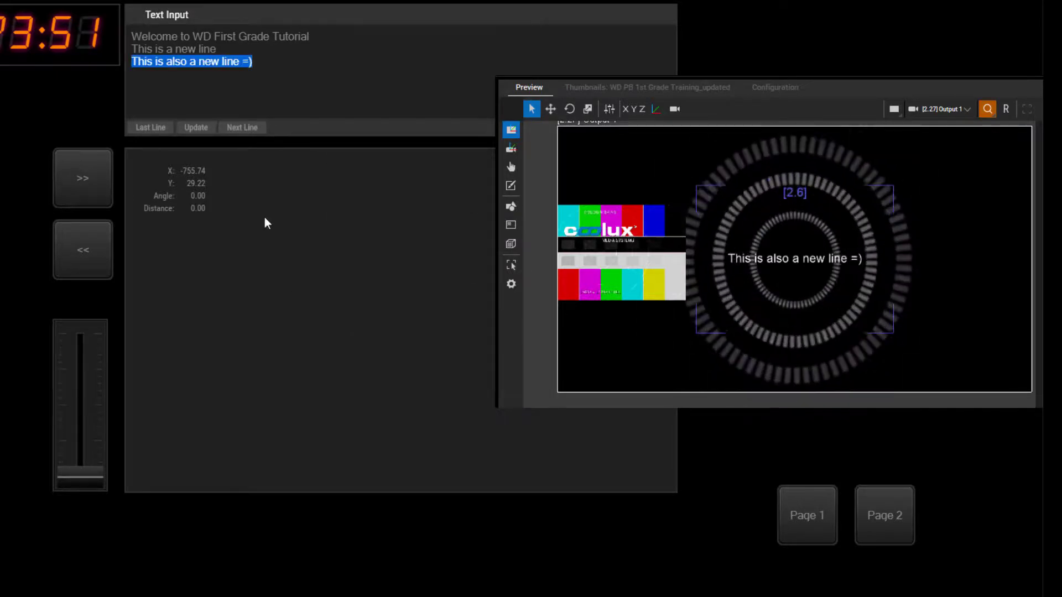
Step: Go back two lines with Last Line to the first line and send it with Update
{"action": "left_click", "coordinate": [151, 127]}
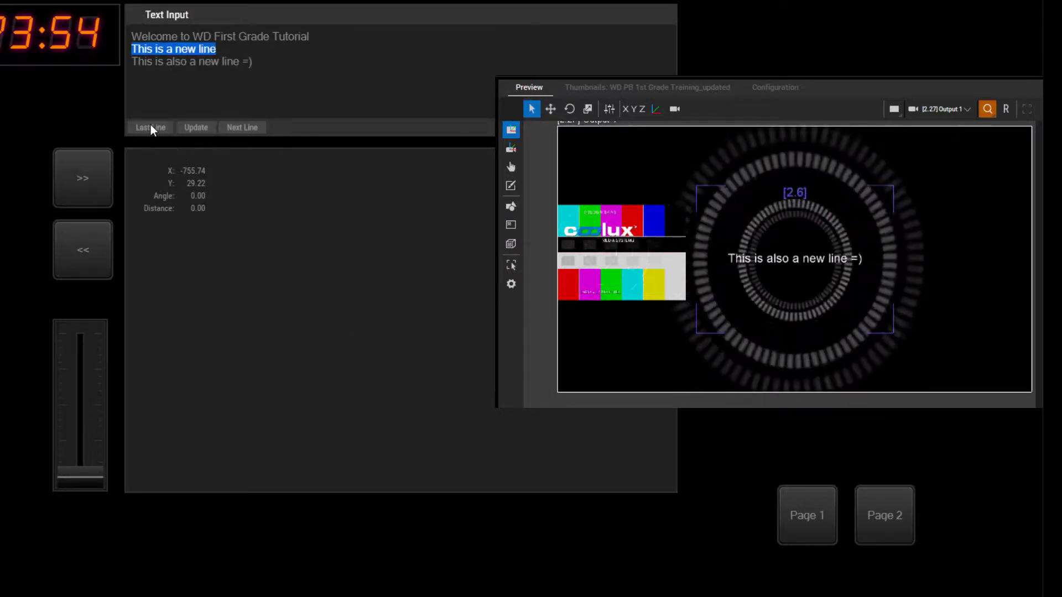
{"action": "left_click", "coordinate": [151, 128]}
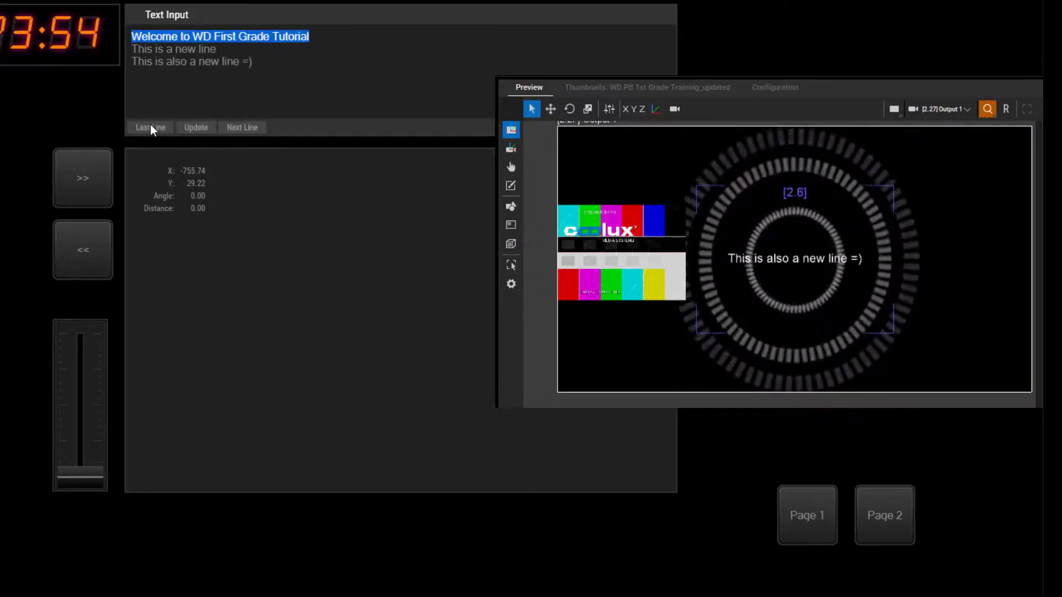
{"action": "left_click", "coordinate": [196, 128]}
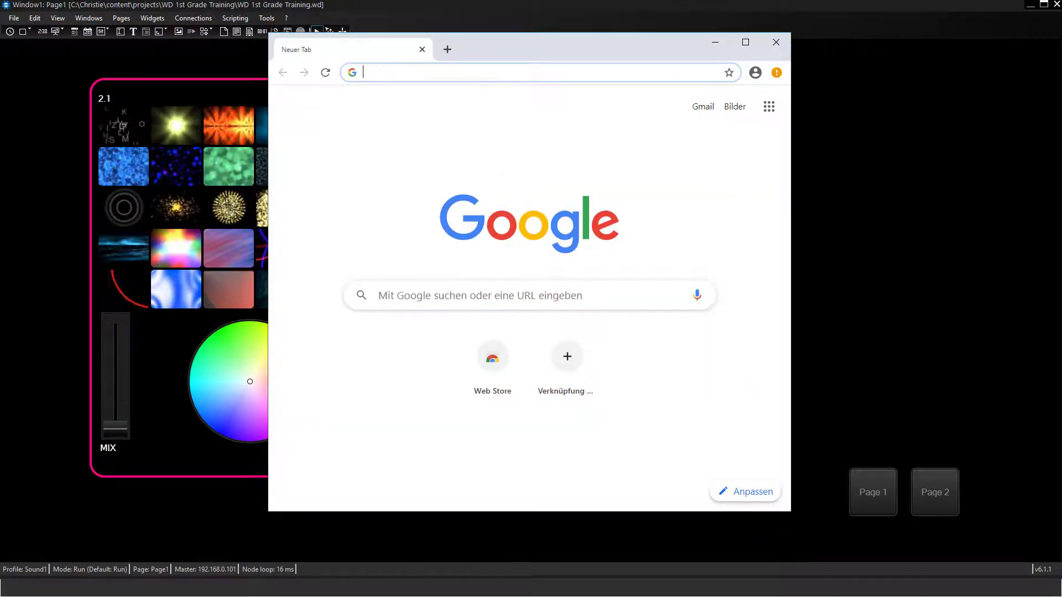
{"action": "type", "text": "192."}
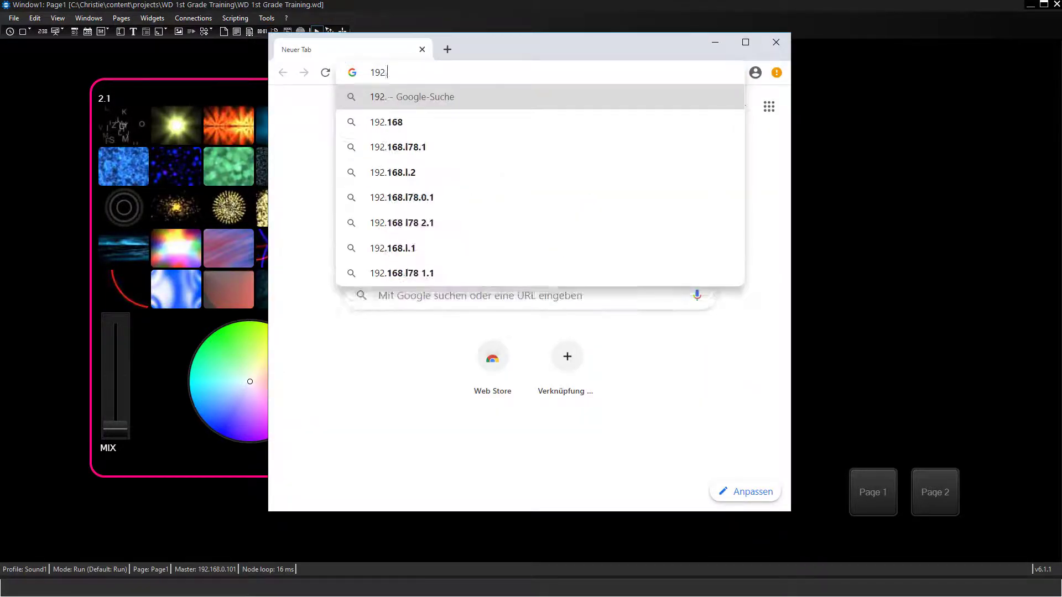
{"action": "type", "text": "168."}
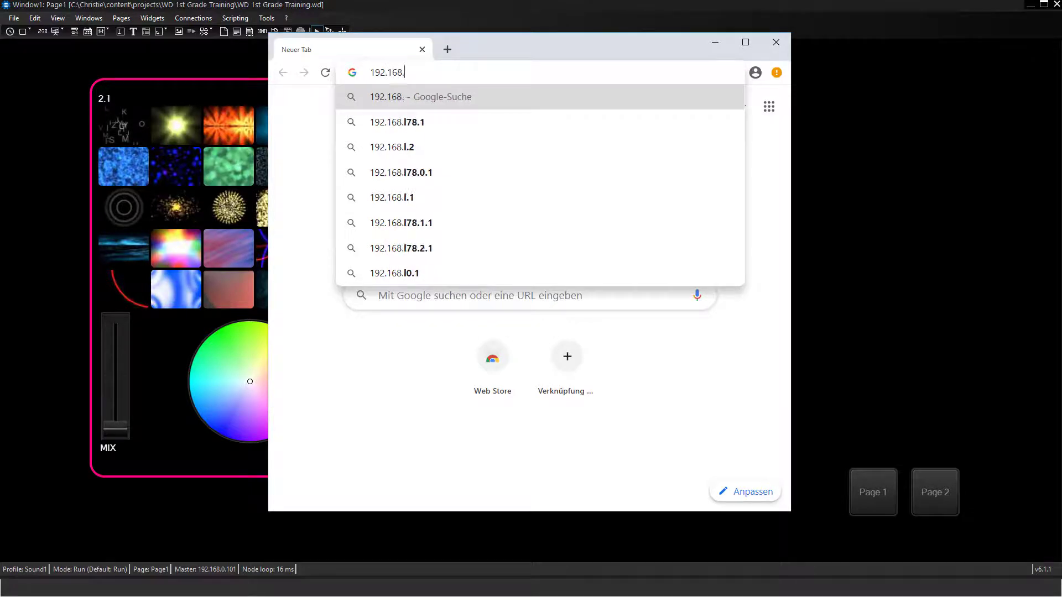
{"action": "type", "text": "0.101"}
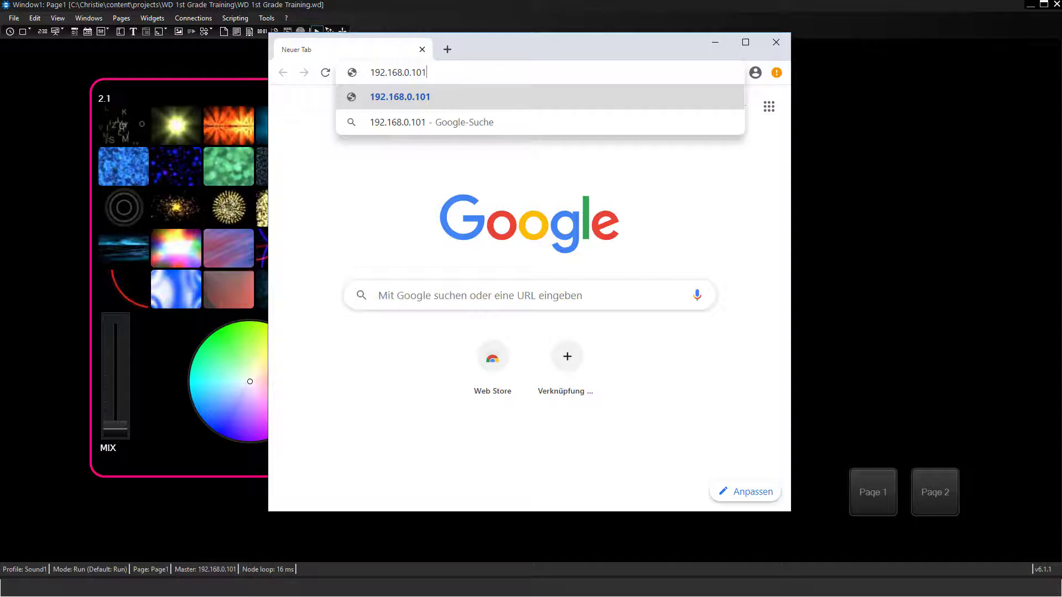
Step: Load 192.168.0.101, open the Page1 link, and set the page zoom to 50%
{"action": "key", "text": "Return"}
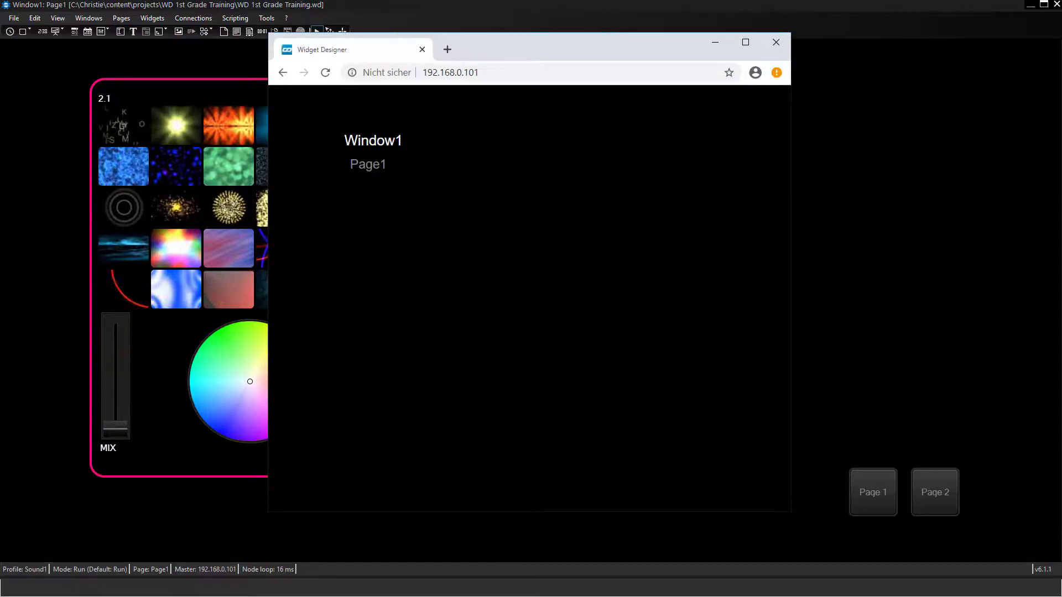
{"action": "left_click", "coordinate": [368, 164]}
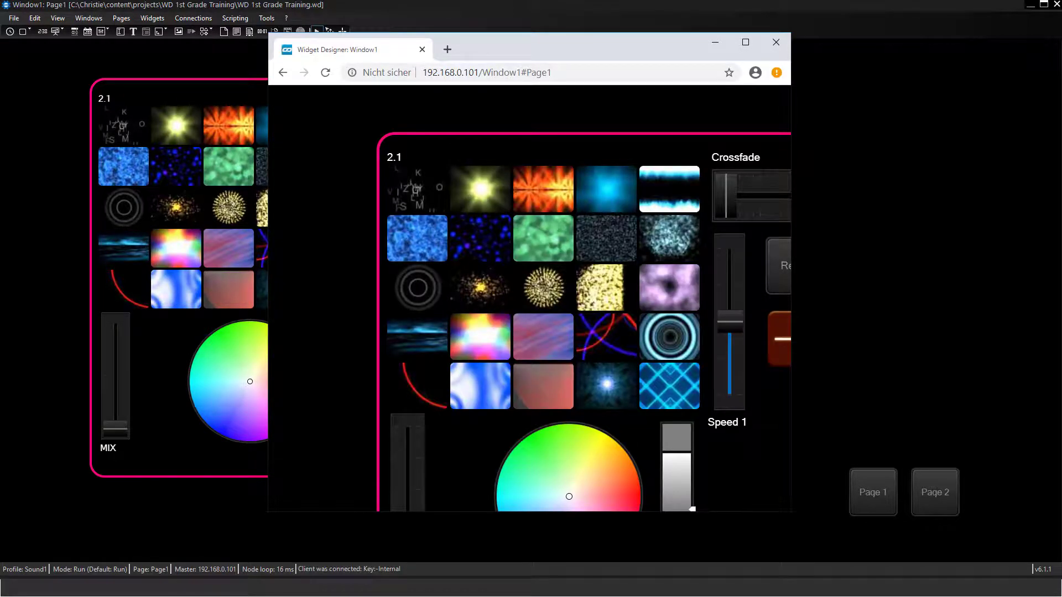
{"action": "key", "text": "ctrl+minus"}
{"action": "key", "text": "ctrl+minus"}
{"action": "key", "text": "ctrl+minus"}
{"action": "key", "text": "ctrl+minus"}
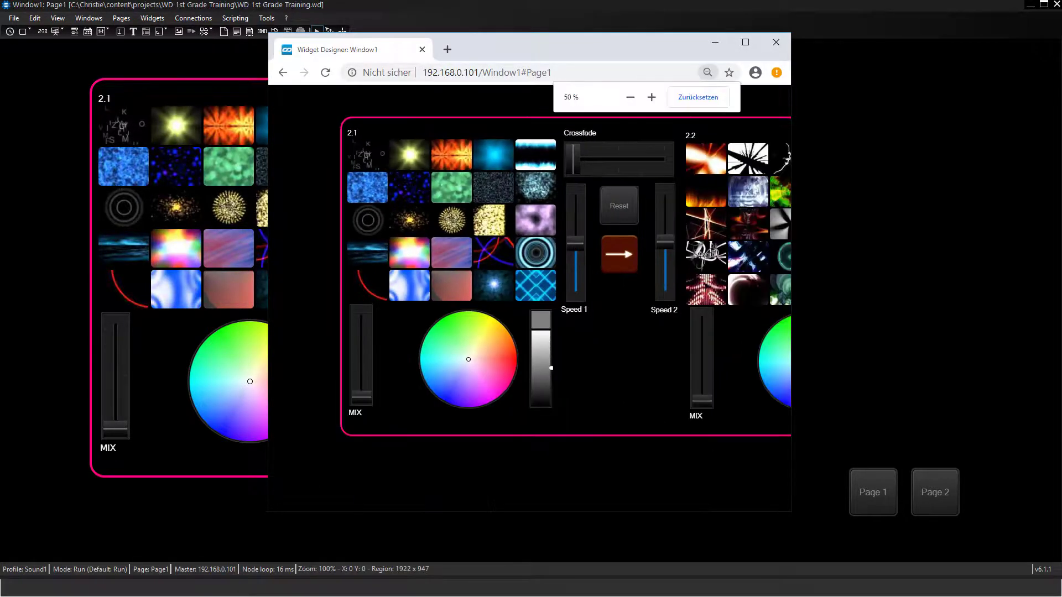
{"action": "key", "text": "ctrl+minus"}
{"action": "key", "text": "ctrl+minus"}
{"action": "key", "text": "ctrl+plus"}
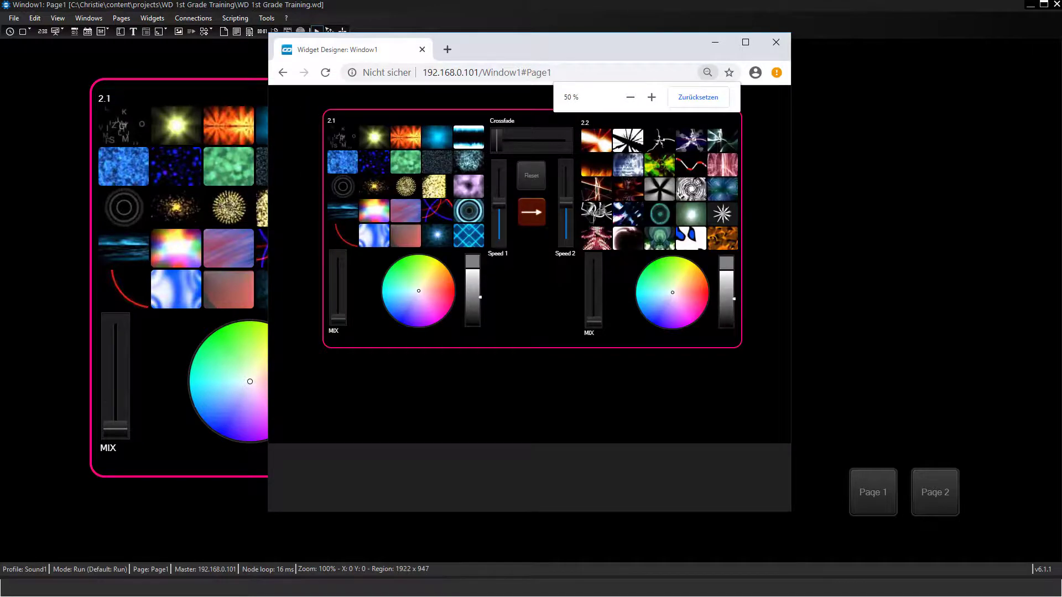
Step: Nudge the Chrome window slightly up and to the right
{"action": "left_click_drag", "start_coordinate": [577, 58], "coordinate": [648, 51]}
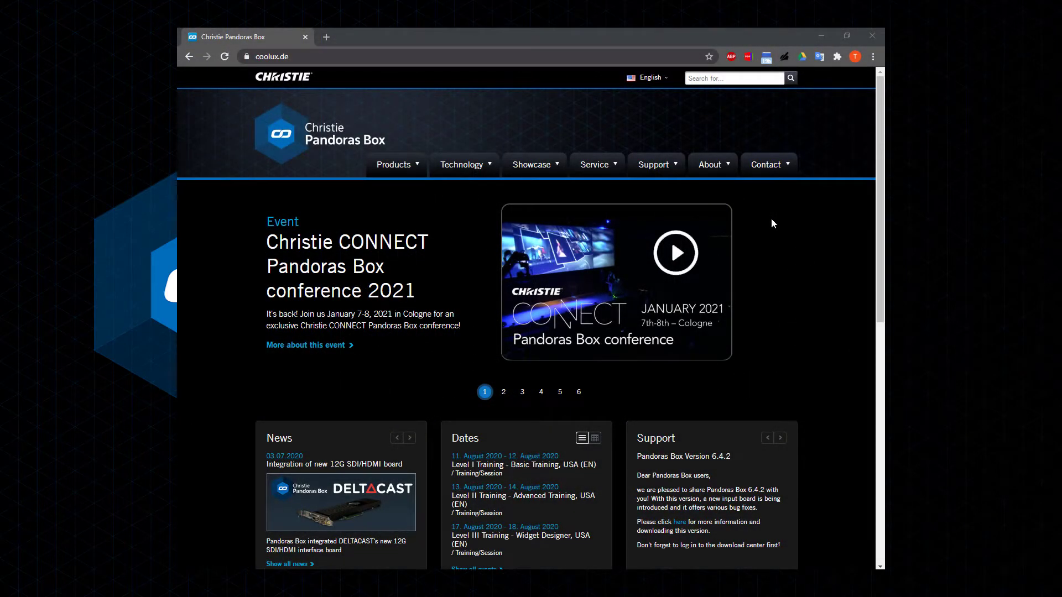
Step: Visit the Christie Contact page, the Pandoras Box User Forum and the Training service page
{"action": "left_click", "coordinate": [784, 164]}
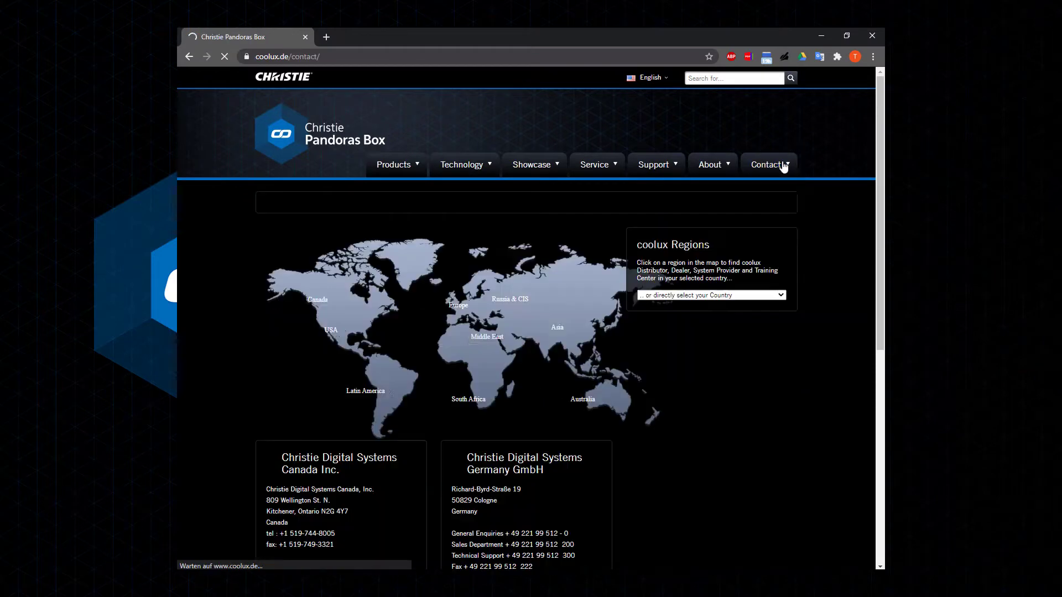
{"action": "left_click_drag", "start_coordinate": [881, 143], "coordinate": [875, 206]}
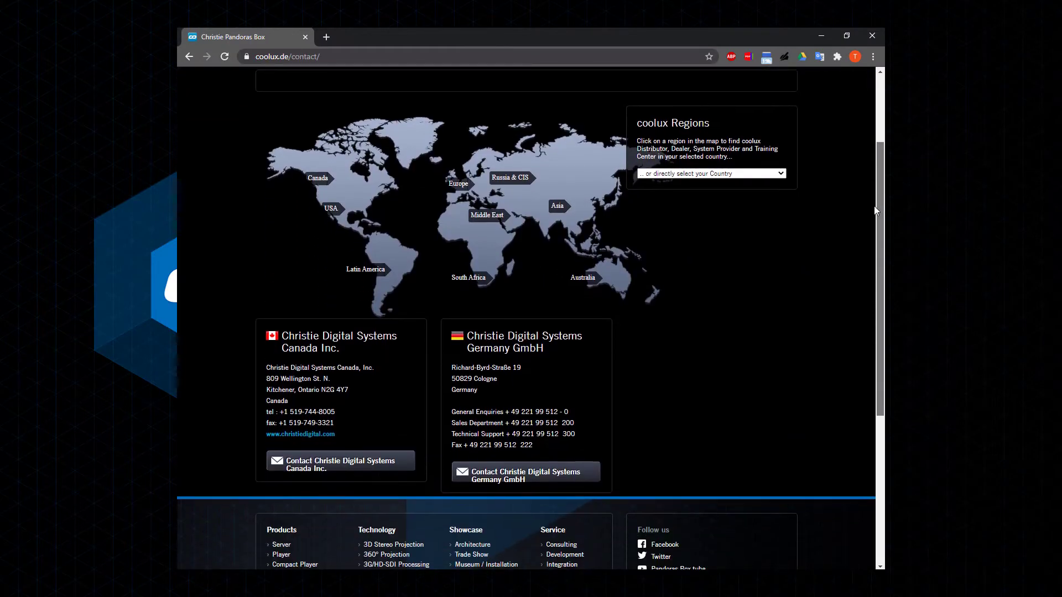
{"action": "scroll", "coordinate": [875, 209], "scroll_direction": "up", "scroll_amount": 3}
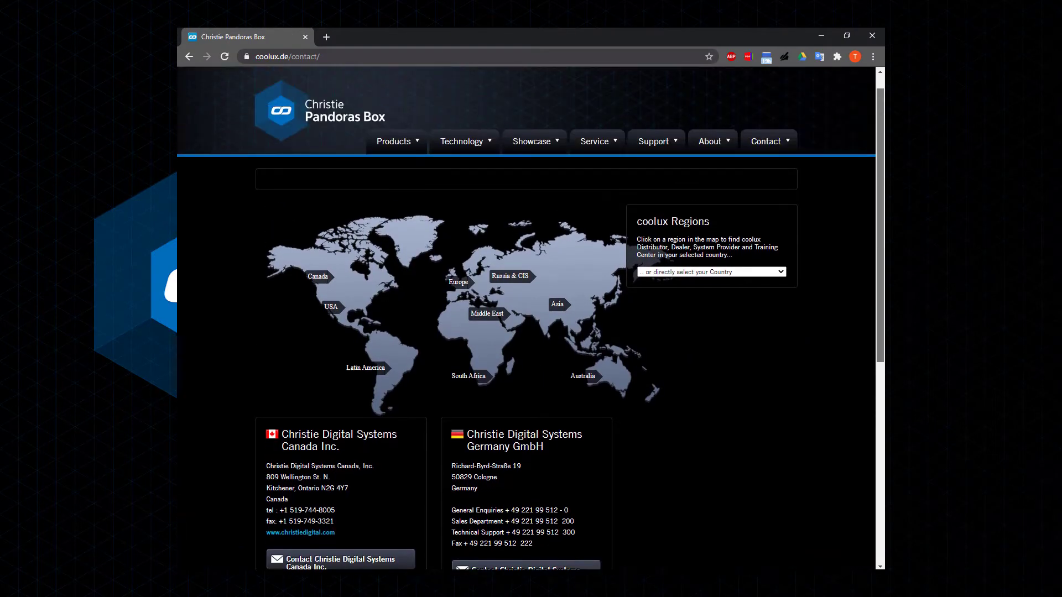
{"action": "mouse_move", "coordinate": [586, 243]}
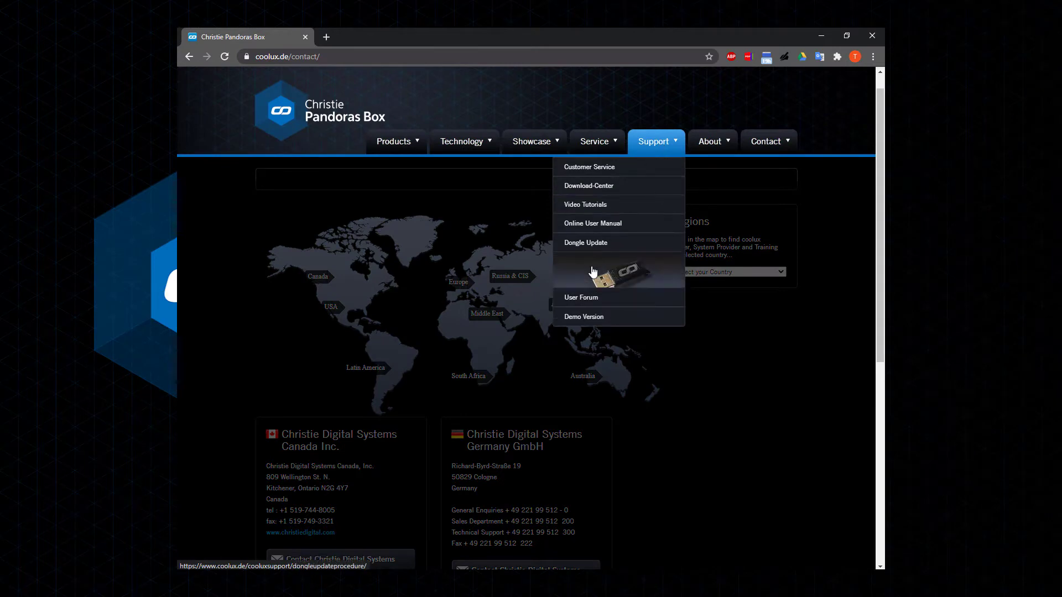
{"action": "left_click", "coordinate": [591, 299]}
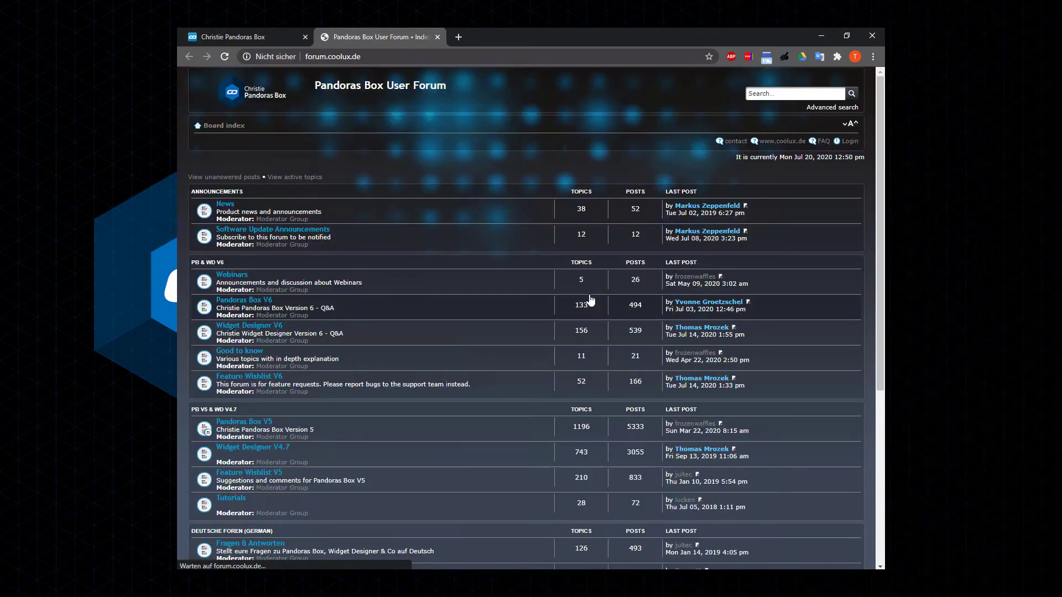
{"action": "mouse_move", "coordinate": [880, 126]}
{"action": "left_mouse_down"}
{"action": "mouse_move", "coordinate": [870, 271]}
{"action": "mouse_move", "coordinate": [879, 130]}
{"action": "left_mouse_up"}
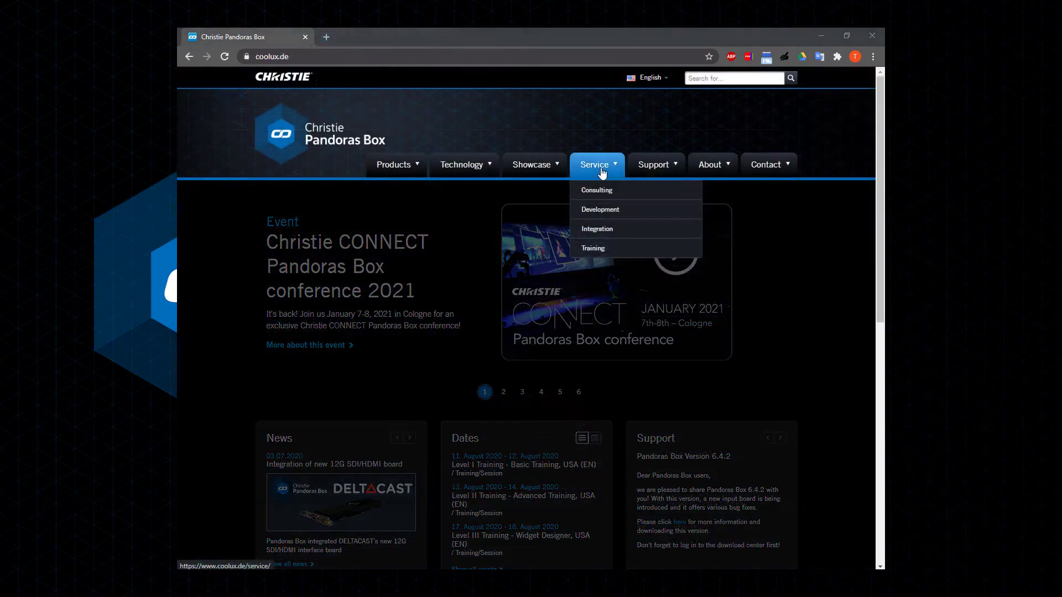
{"action": "left_click", "coordinate": [593, 301]}
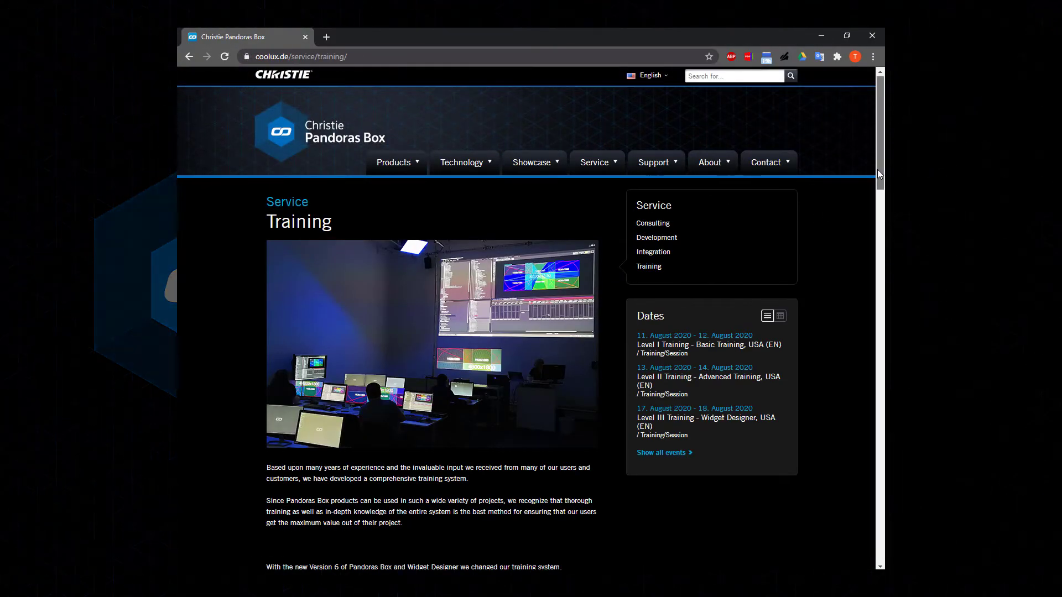
{"action": "left_click_drag", "start_coordinate": [879, 167], "coordinate": [866, 439]}
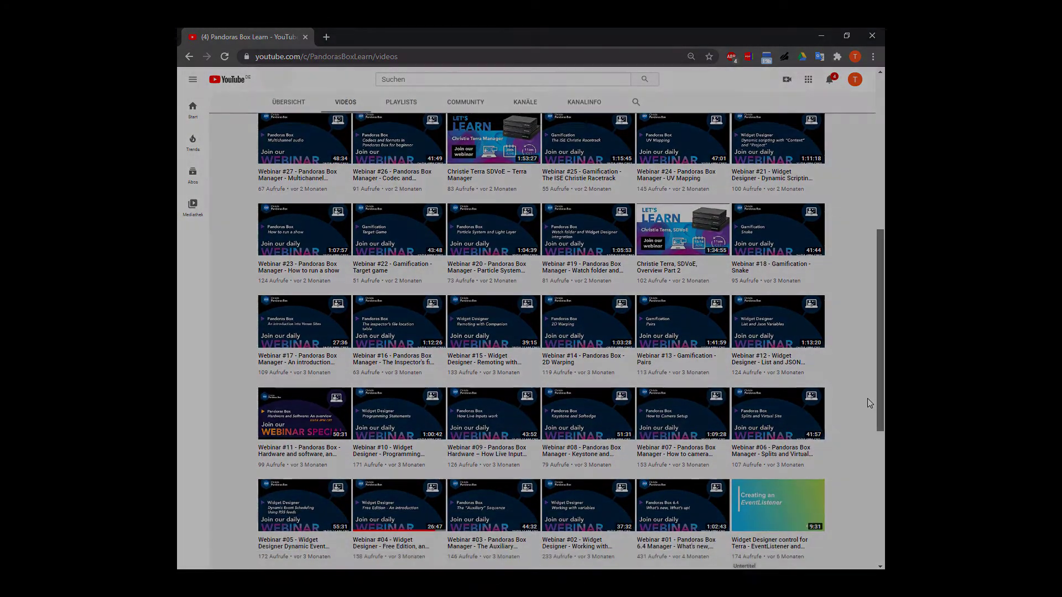